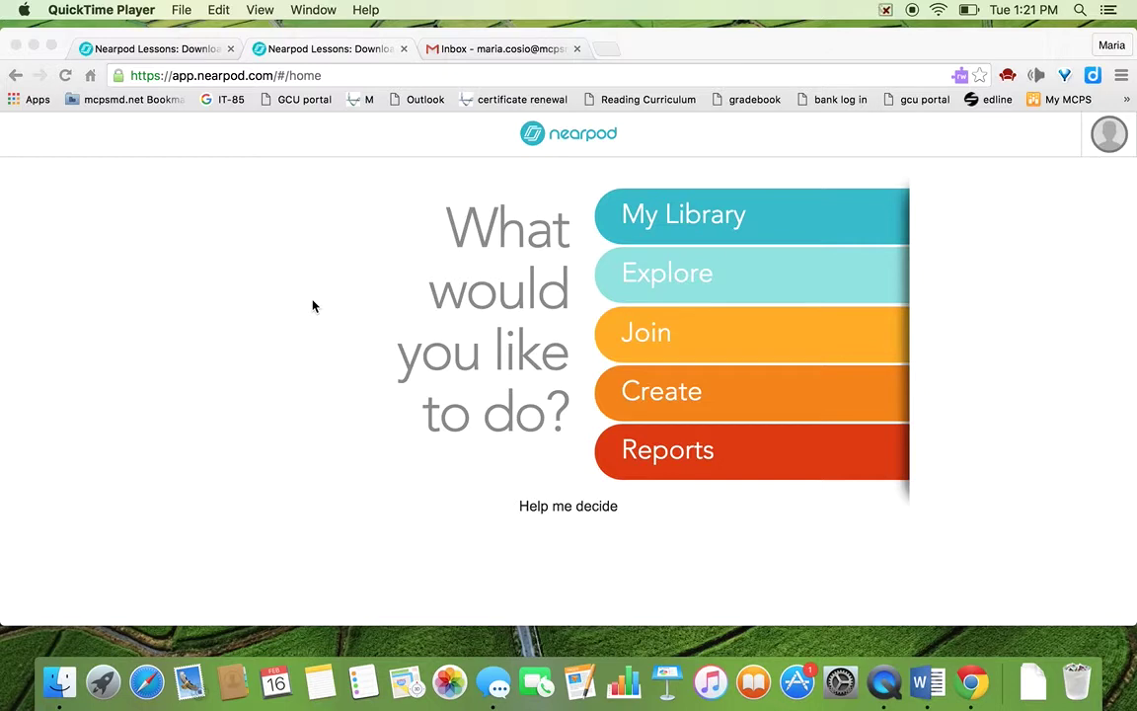
# Bring the Chrome window showing the Nearpod home page to the front
pyautogui.click(638, 400)
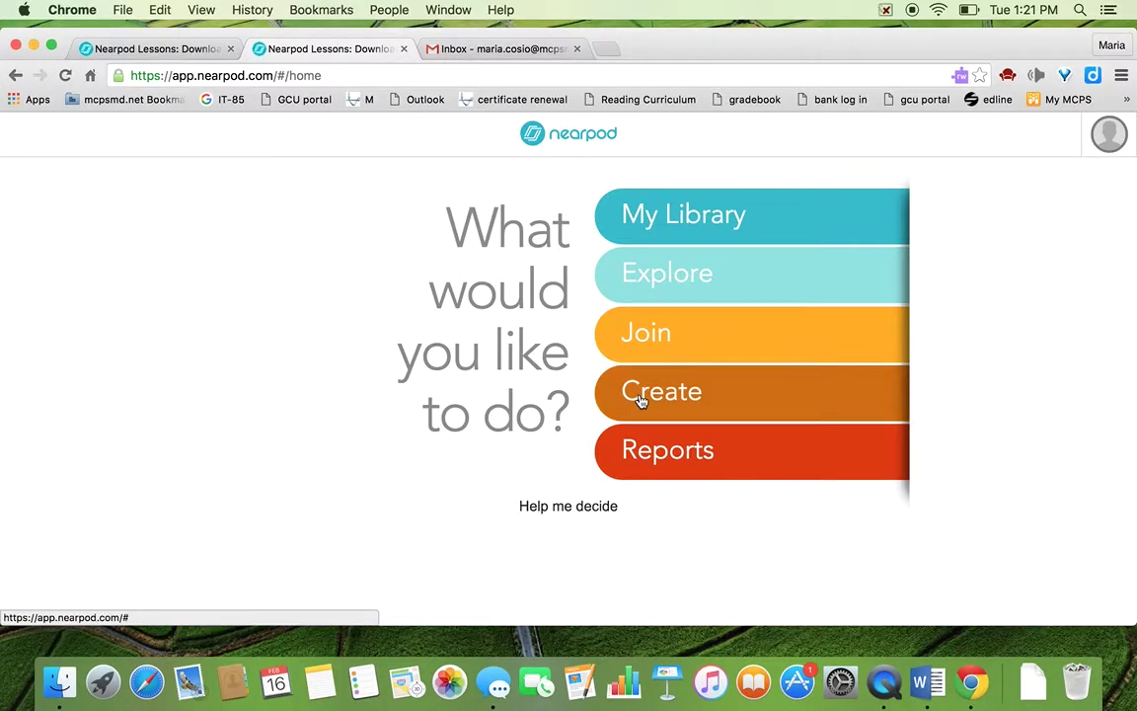
# Create a new presentation and title it 'sample lesson 1'
pyautogui.click(639, 399)
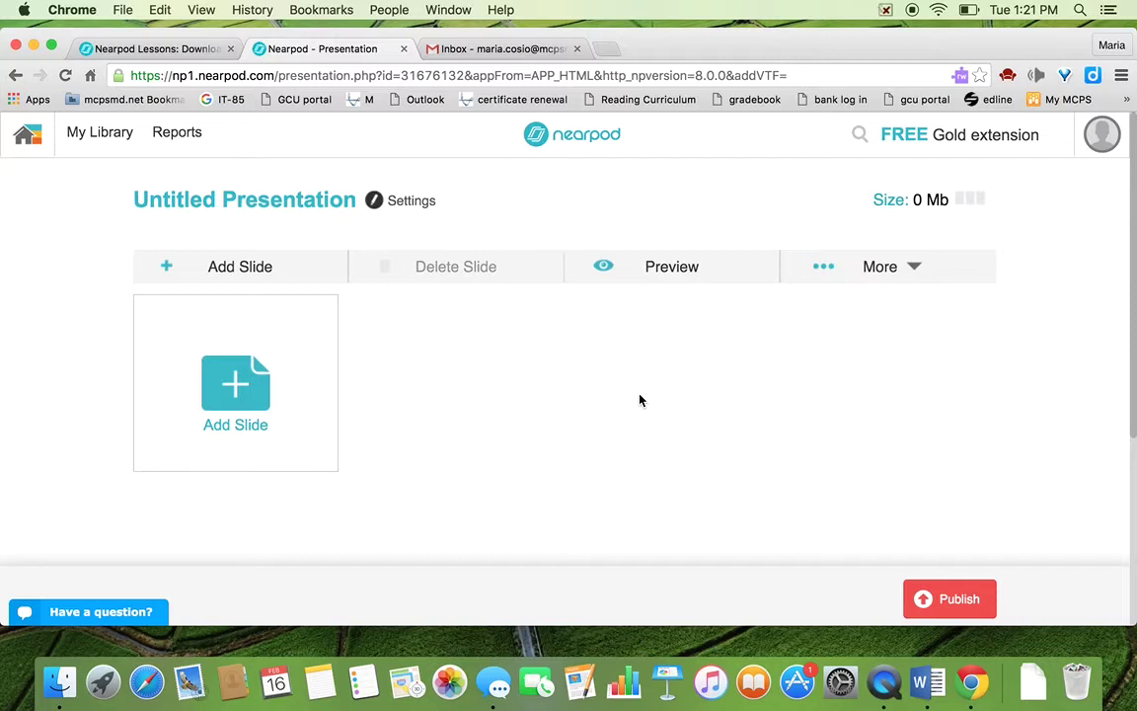
pyautogui.click(280, 197)
pyautogui.press('BackSpace')
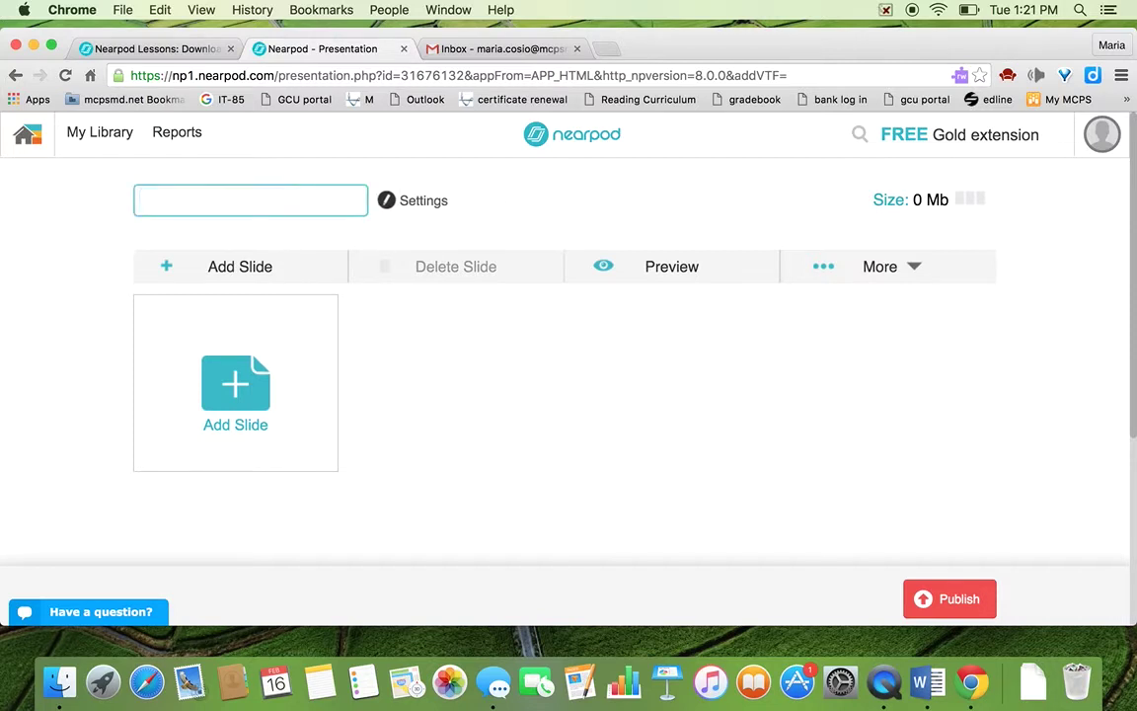
pyautogui.write('sample le')
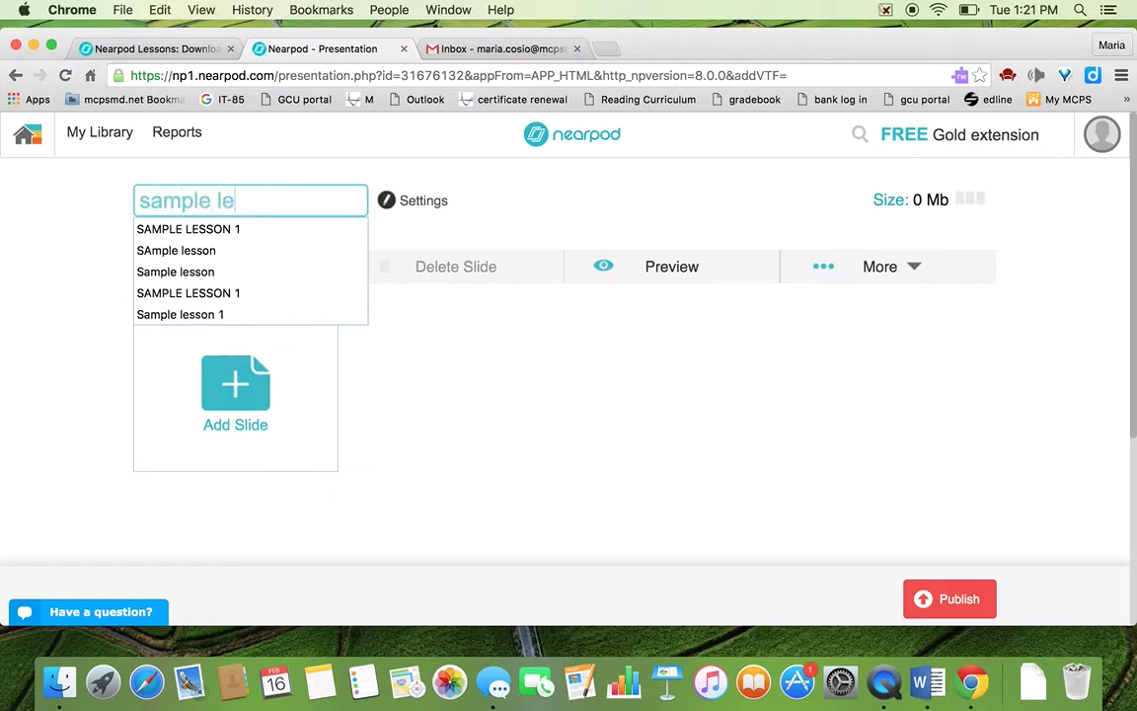
pyautogui.write('sson 1')
pyautogui.press('Return')
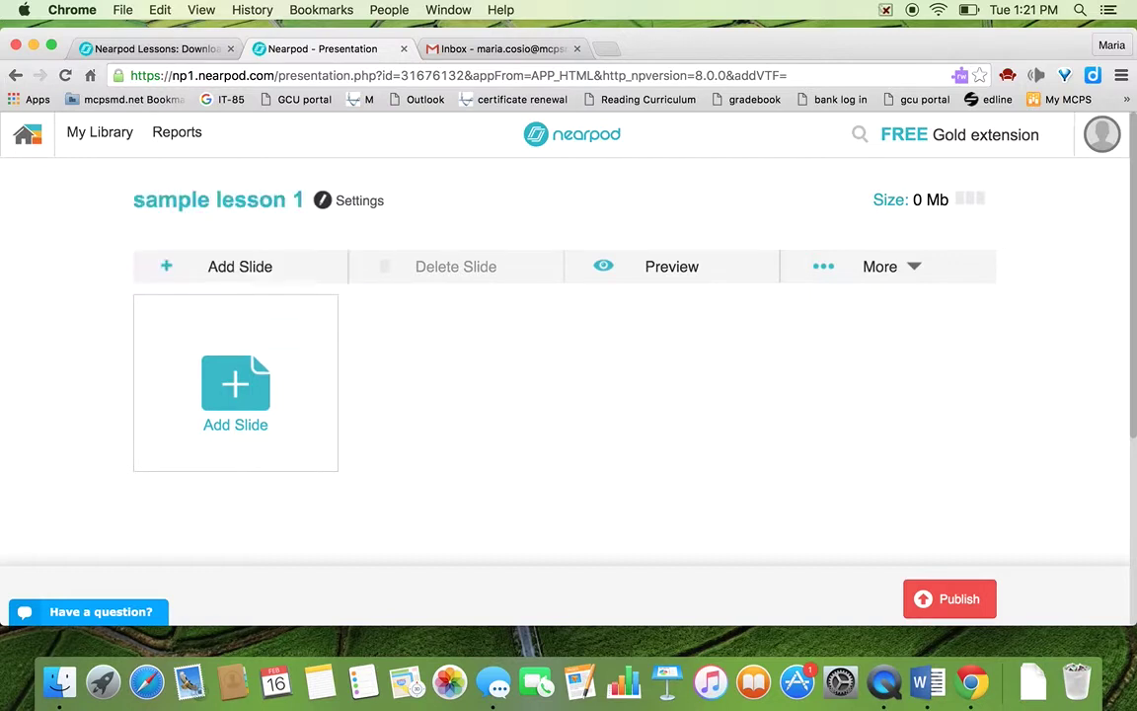
# Set the lesson's grade to 6th and subject to Other, and save the settings
pyautogui.click(361, 201)
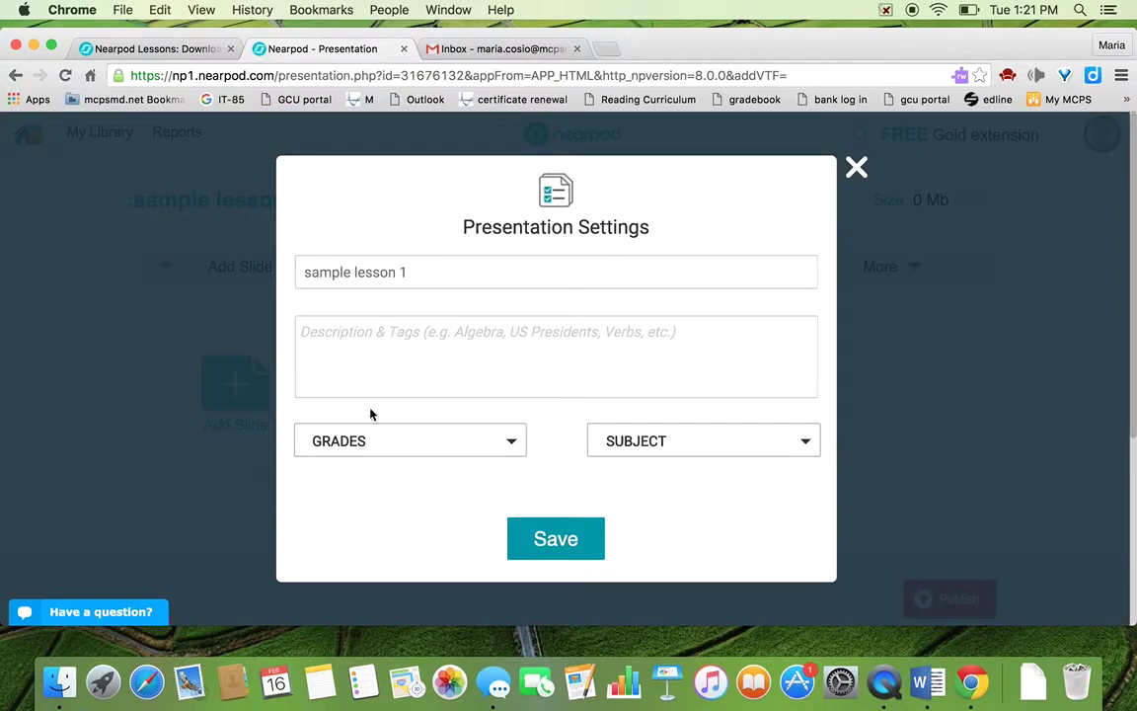
pyautogui.click(375, 449)
pyautogui.click(323, 382)
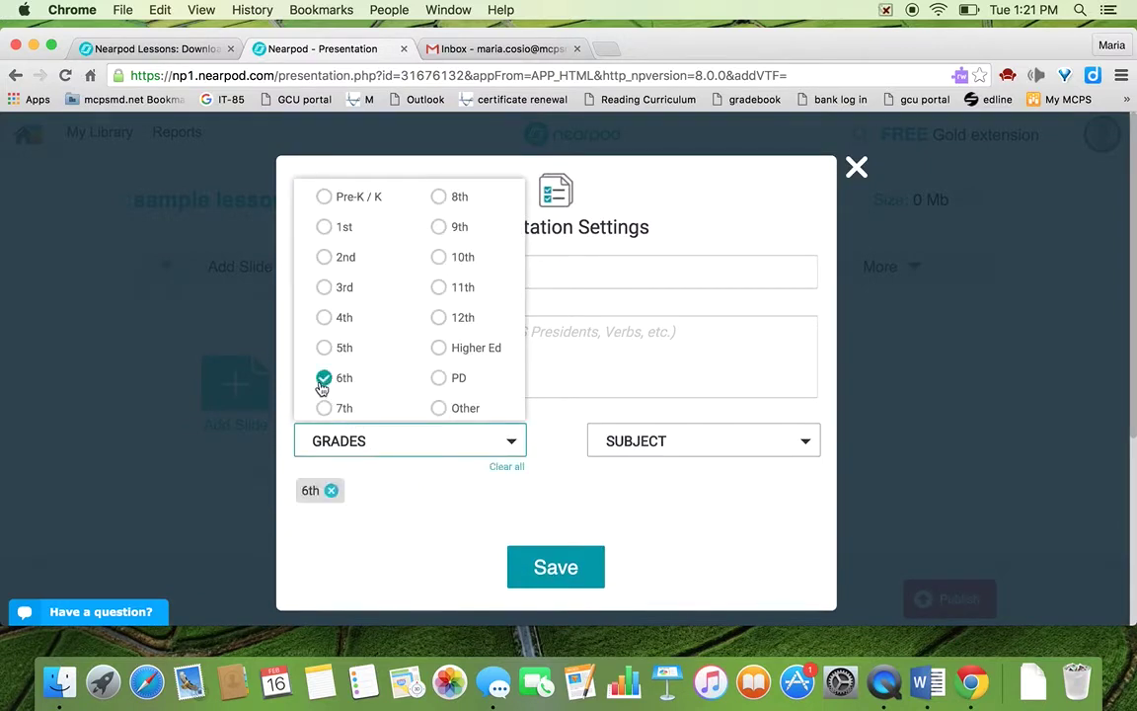
pyautogui.click(609, 441)
pyautogui.click(657, 411)
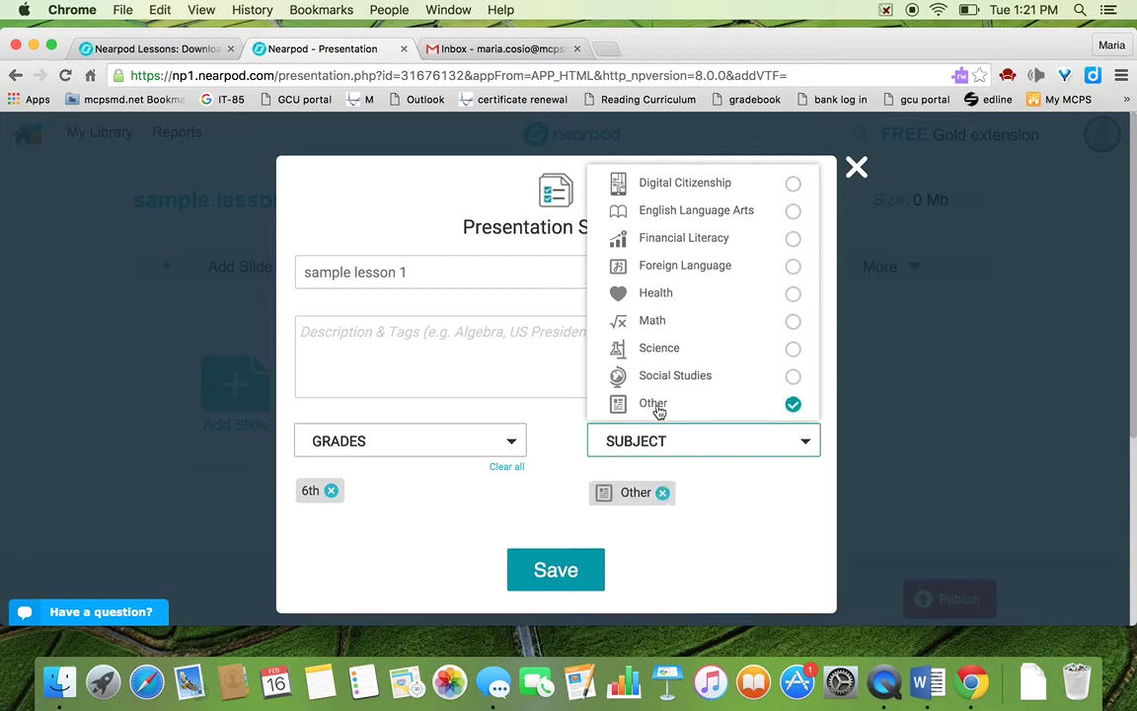
pyautogui.click(569, 574)
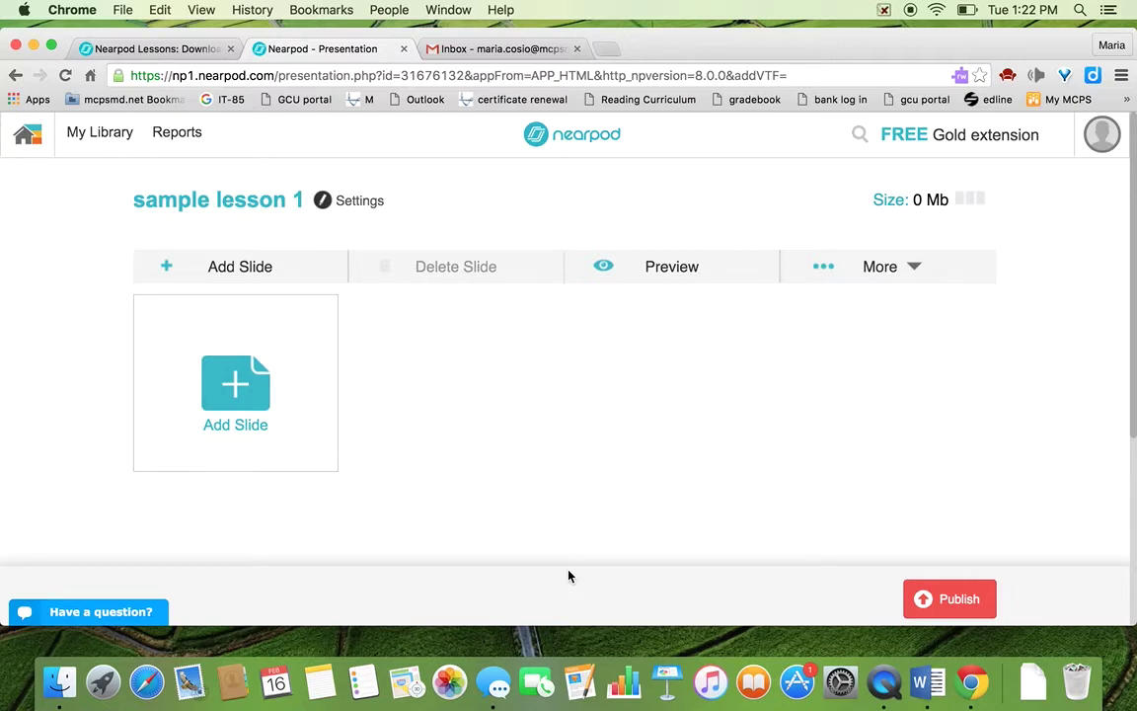
# Add a new slide and bring up the Slide, Video, Slideshow, Field Trip and Audio choices
pyautogui.click(226, 377)
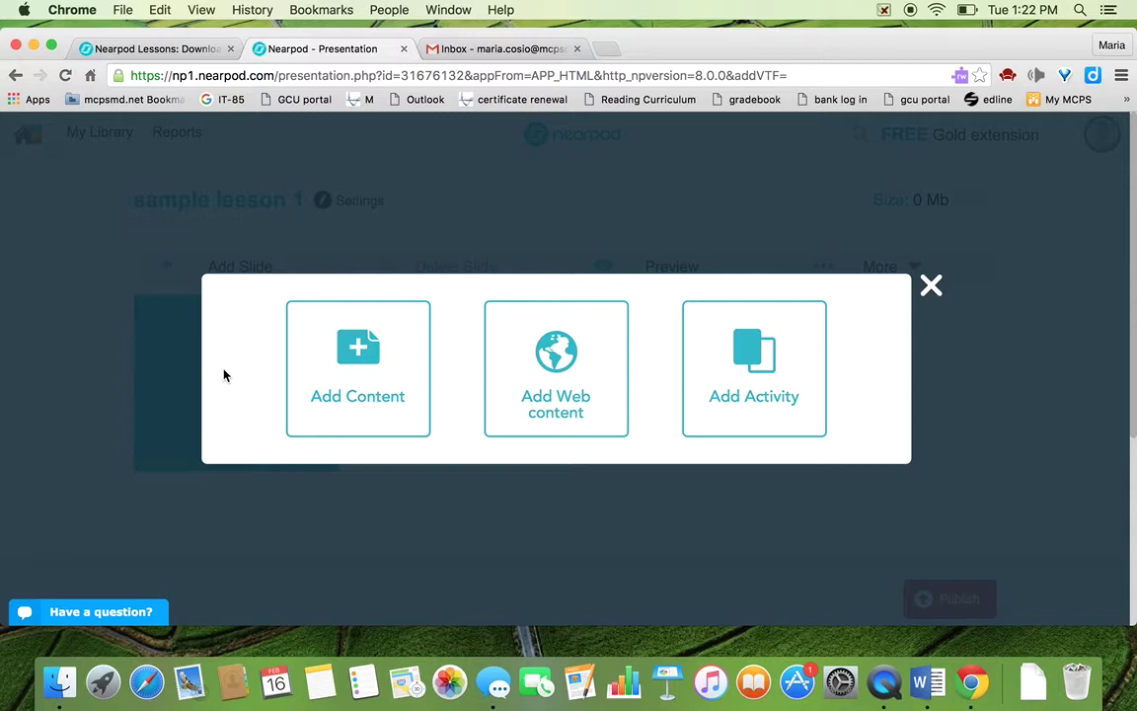
pyautogui.click(348, 375)
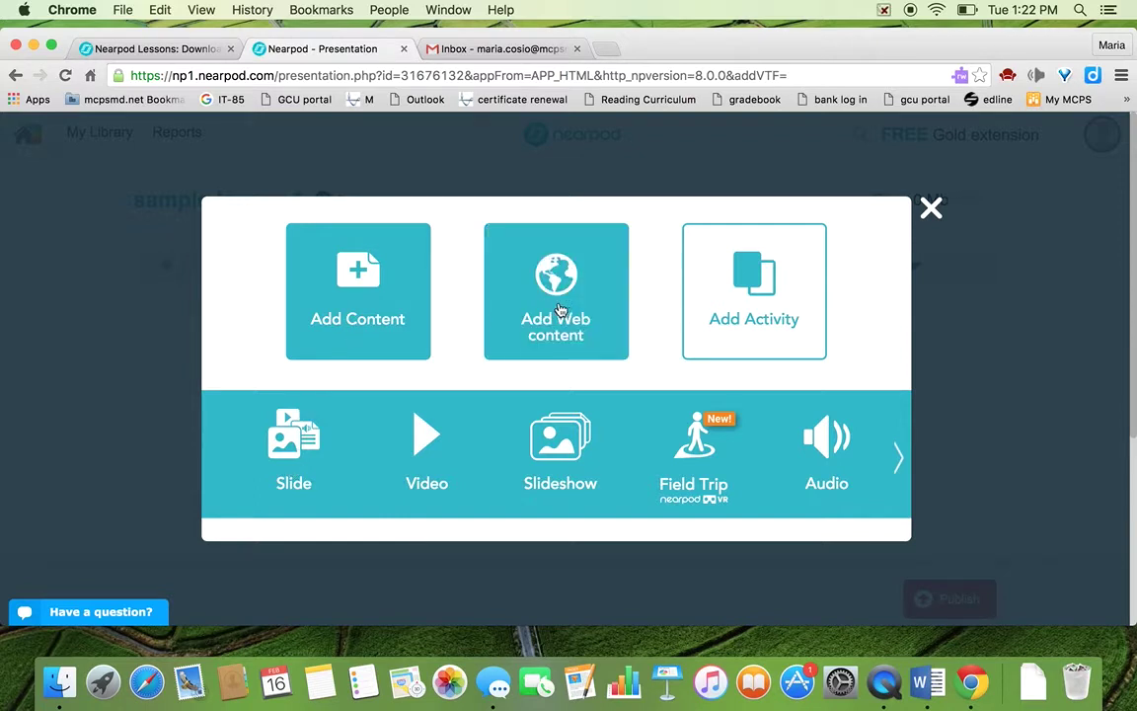
# Add a plain slide titled 'Objectives'
pyautogui.click(296, 444)
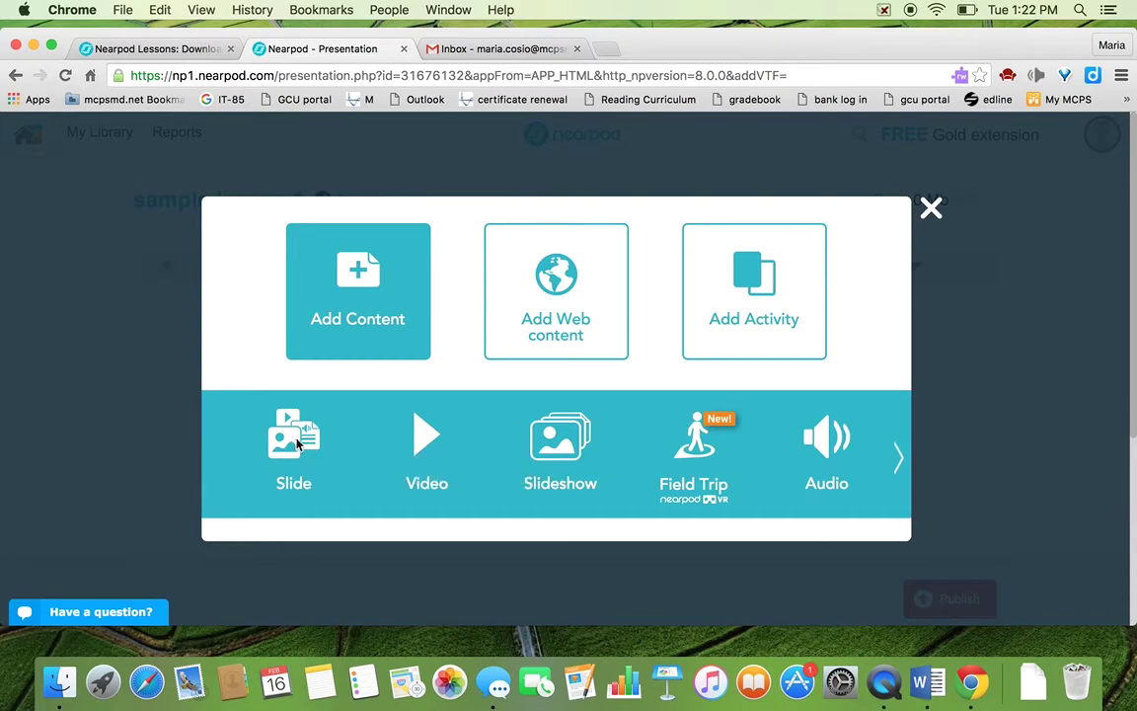
pyautogui.click(463, 209)
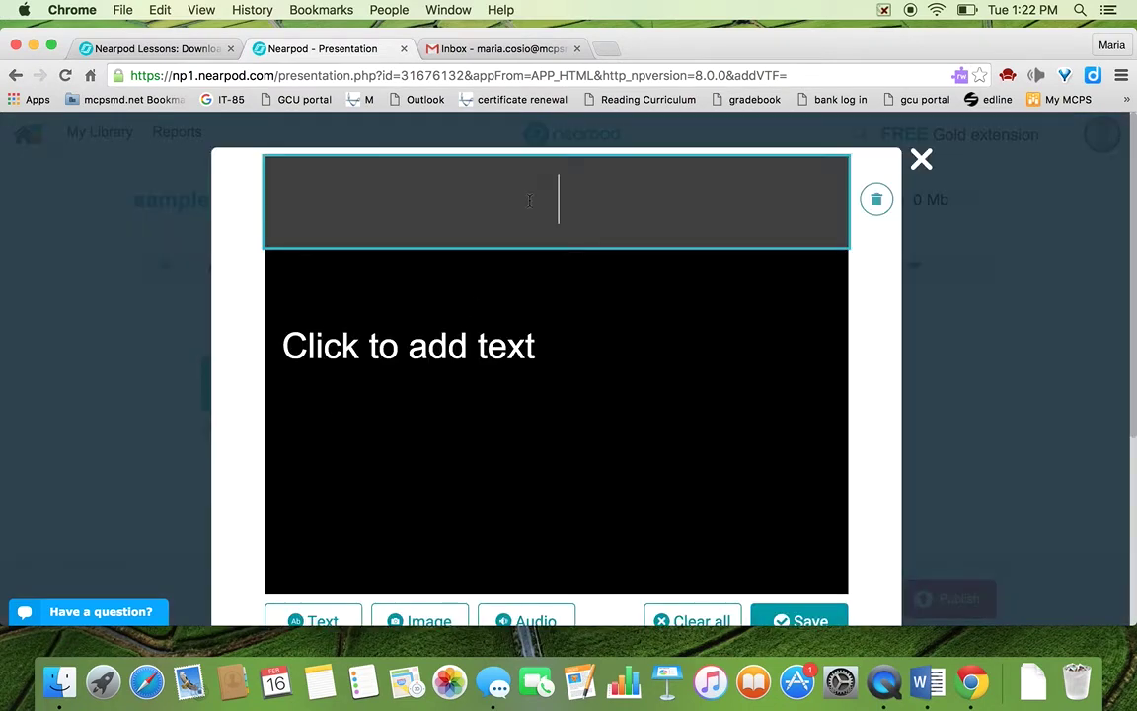
pyautogui.write('Obeje')
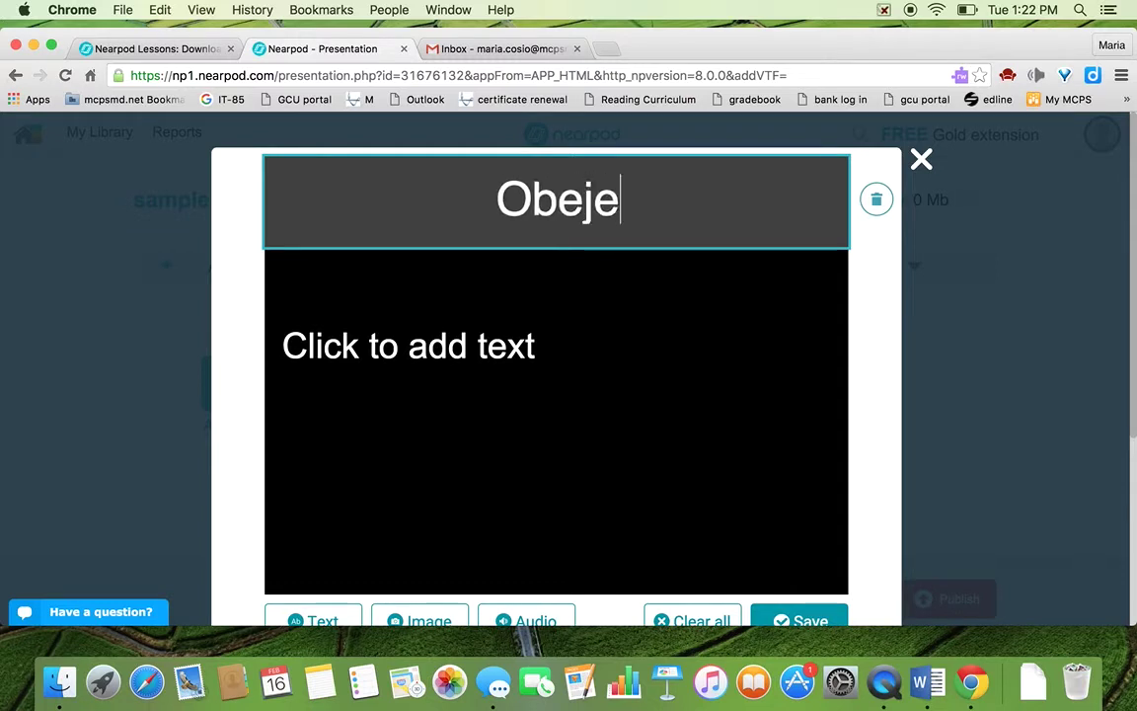
pyautogui.press('BackSpace')
pyautogui.press('BackSpace')
pyautogui.press('BackSpace')
pyautogui.write('jectives')
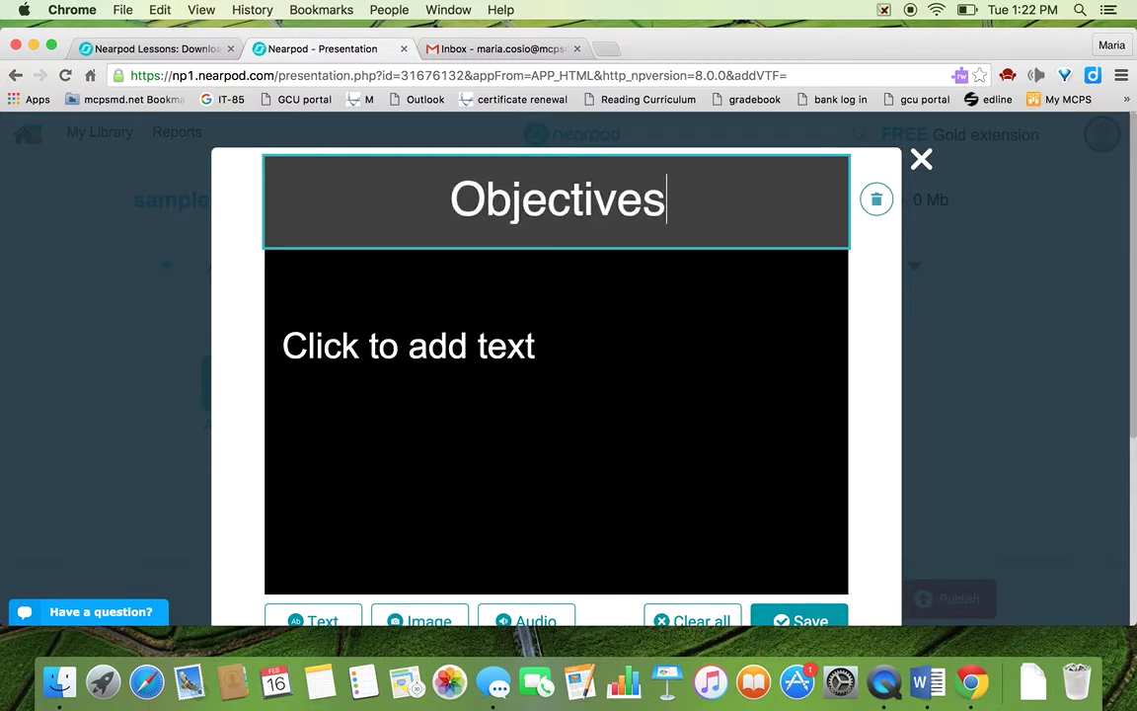
# Enter 'sample' as the slide's body text and bring up the image sources
pyautogui.click(286, 345)
pyautogui.write('sample')
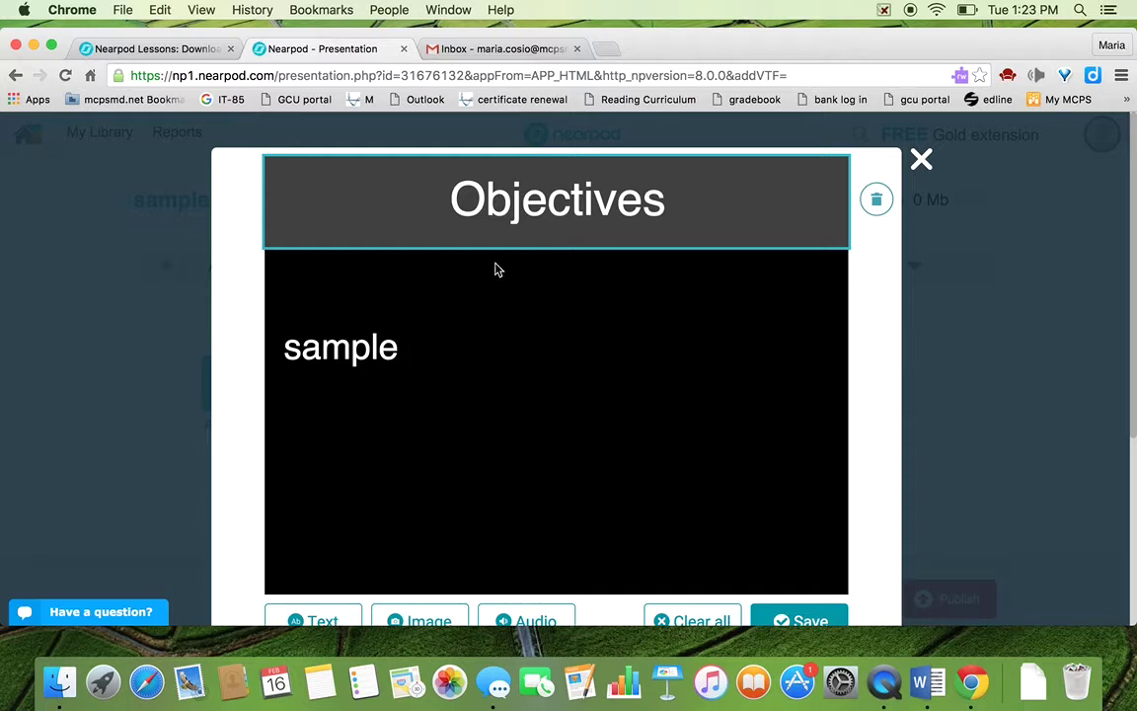
pyautogui.click(422, 614)
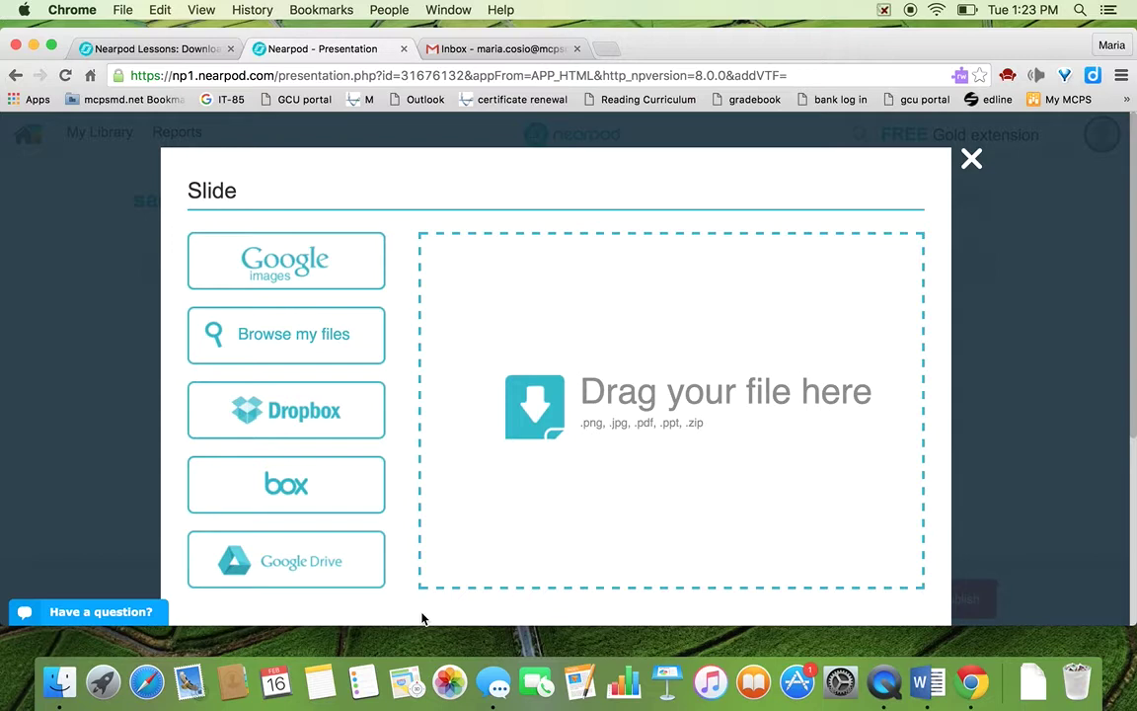
# Search Google Images for 'plagiarism', place the stick-figure image on the slide, and save it
pyautogui.click(324, 292)
pyautogui.click(498, 264)
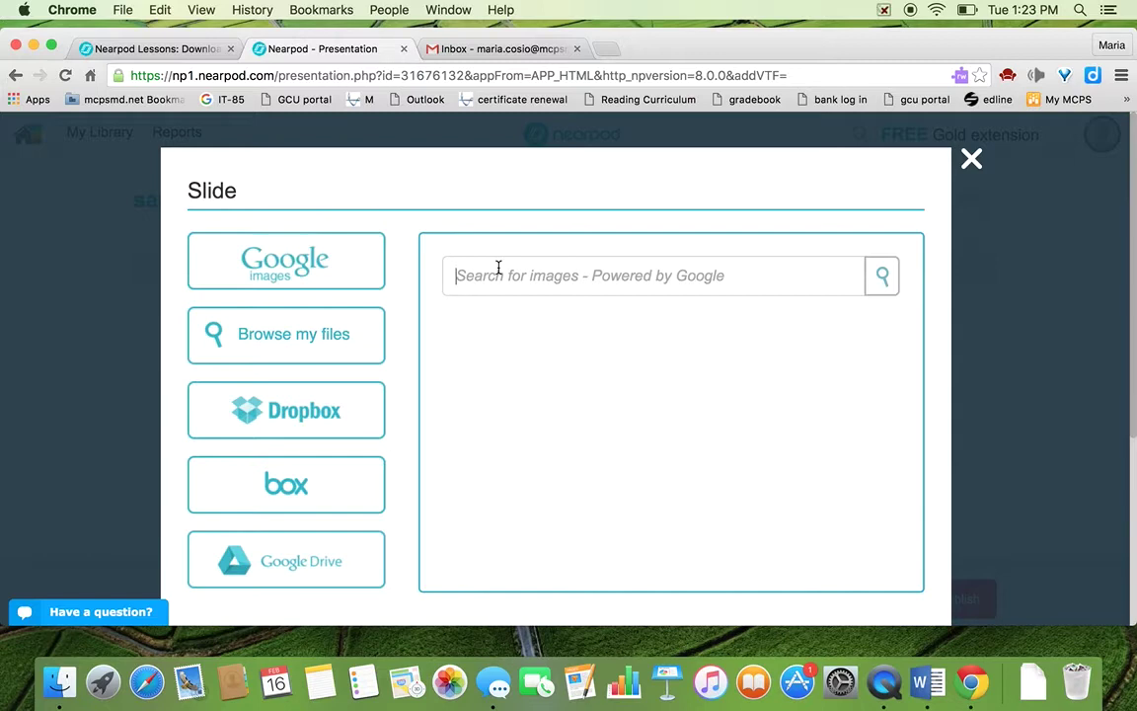
pyautogui.write('plagj')
pyautogui.press('BackSpace')
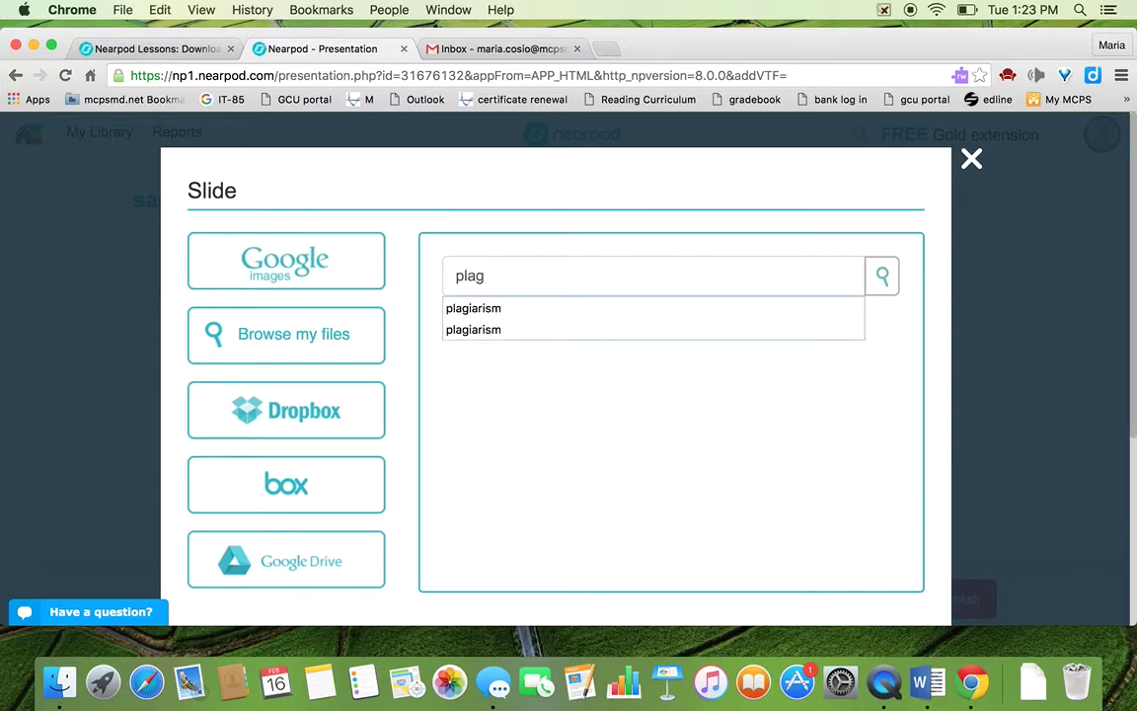
pyautogui.write('iarism')
pyautogui.press('Return')
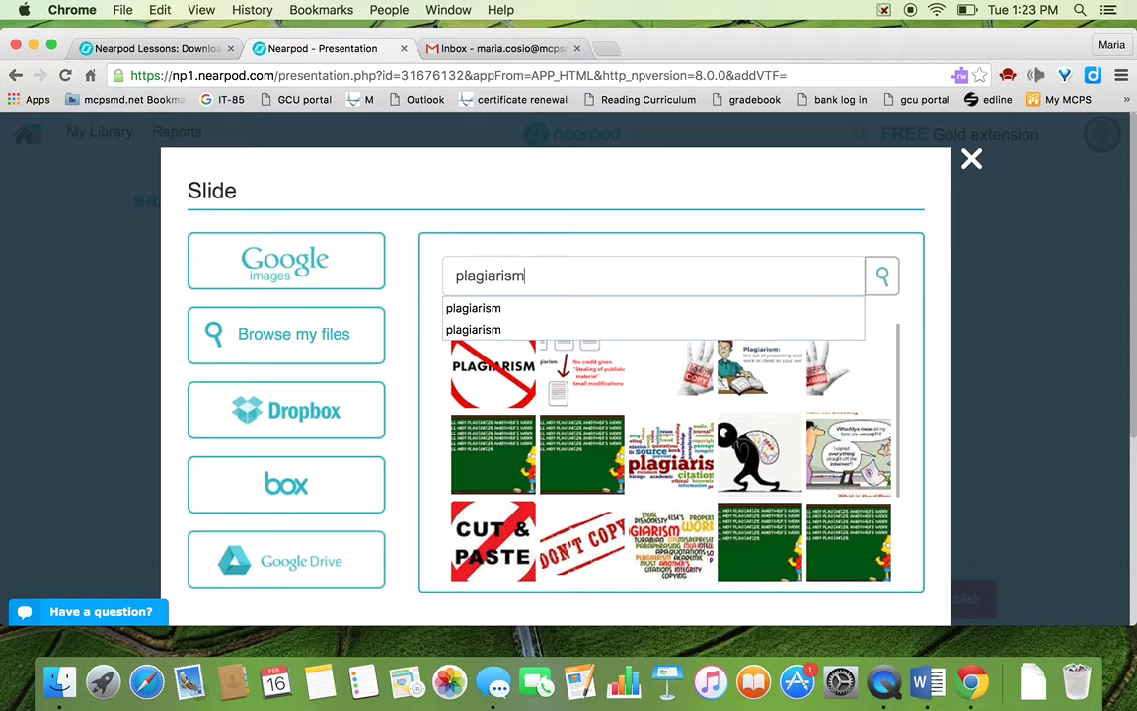
pyautogui.click(753, 443)
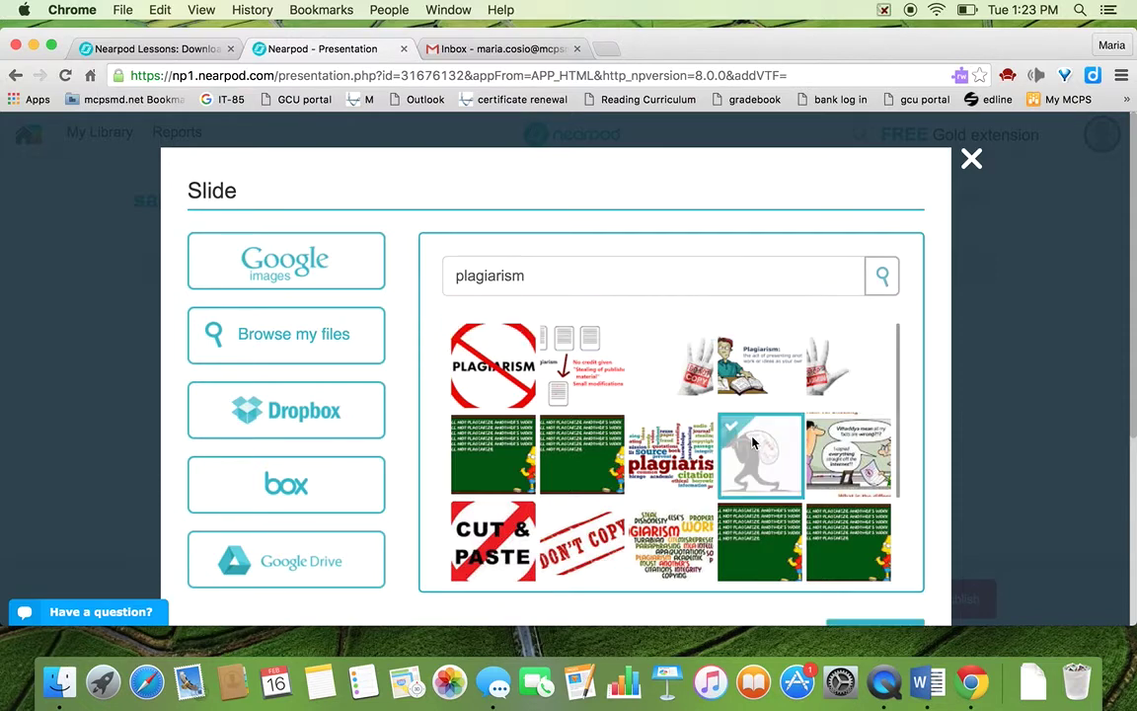
pyautogui.click(855, 626)
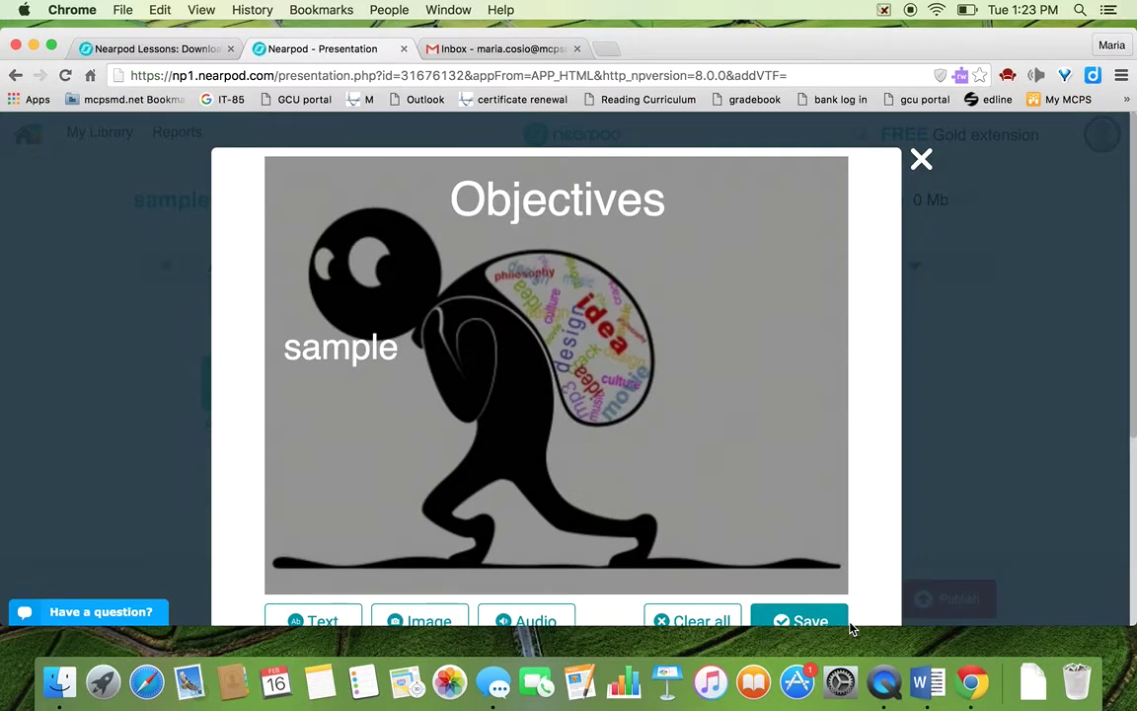
pyautogui.click(819, 619)
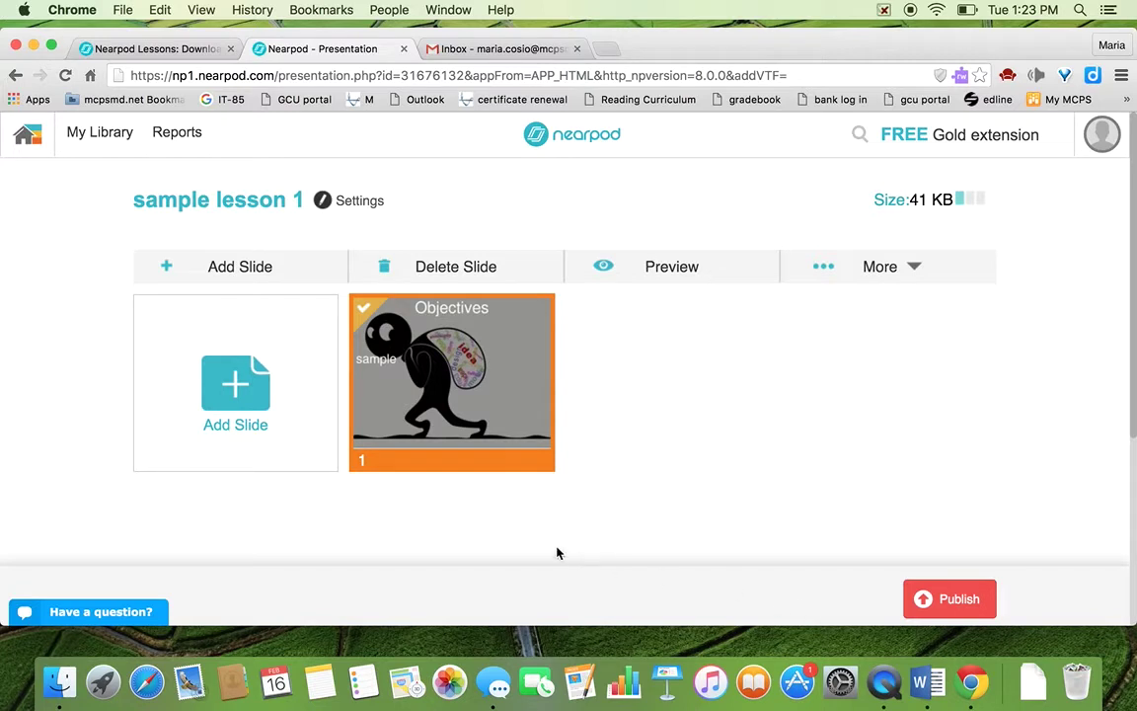
# Add an open-ended question activity as a new slide
pyautogui.click(246, 379)
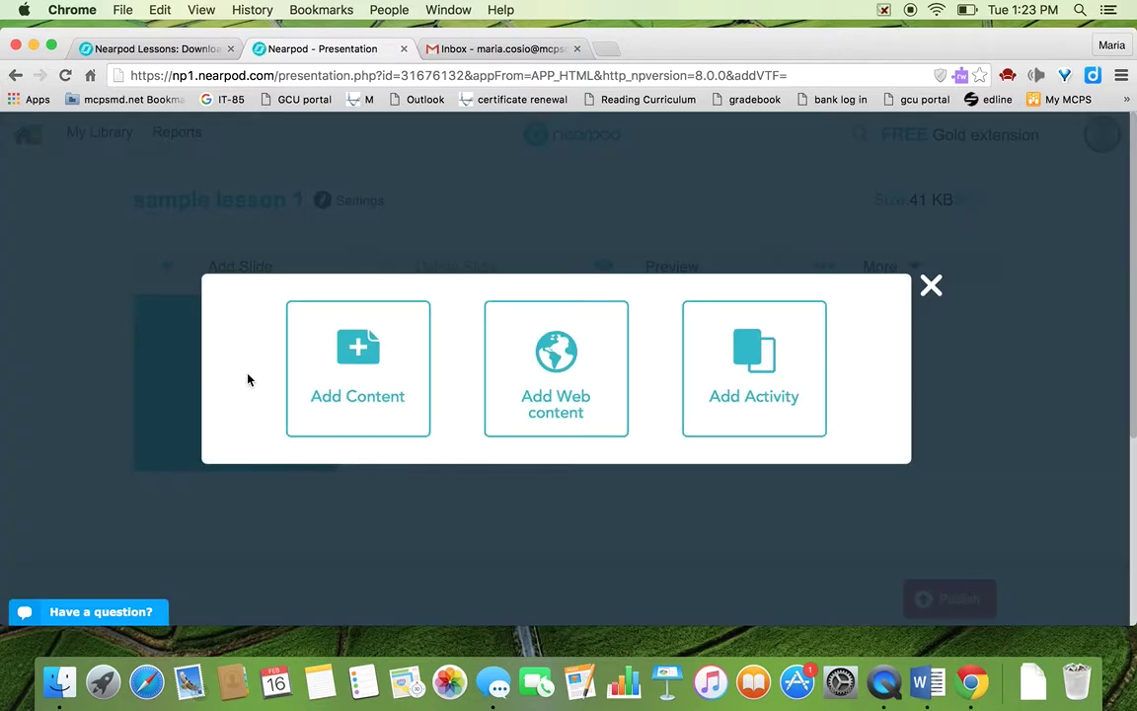
pyautogui.click(728, 375)
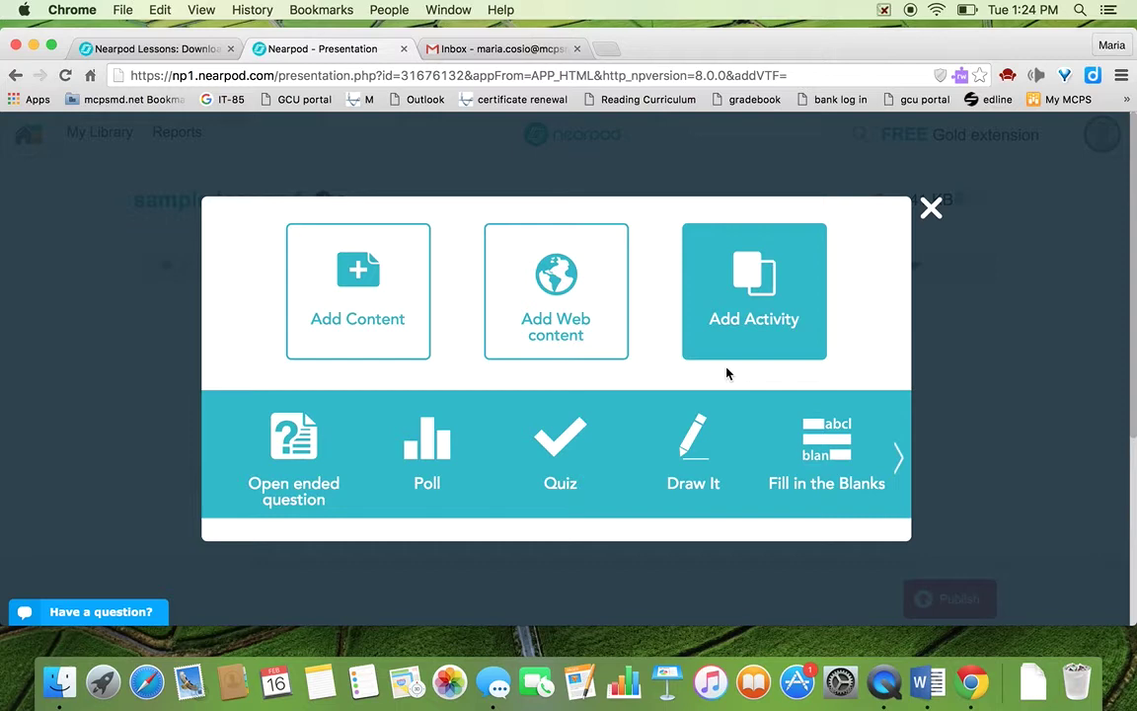
pyautogui.click(297, 460)
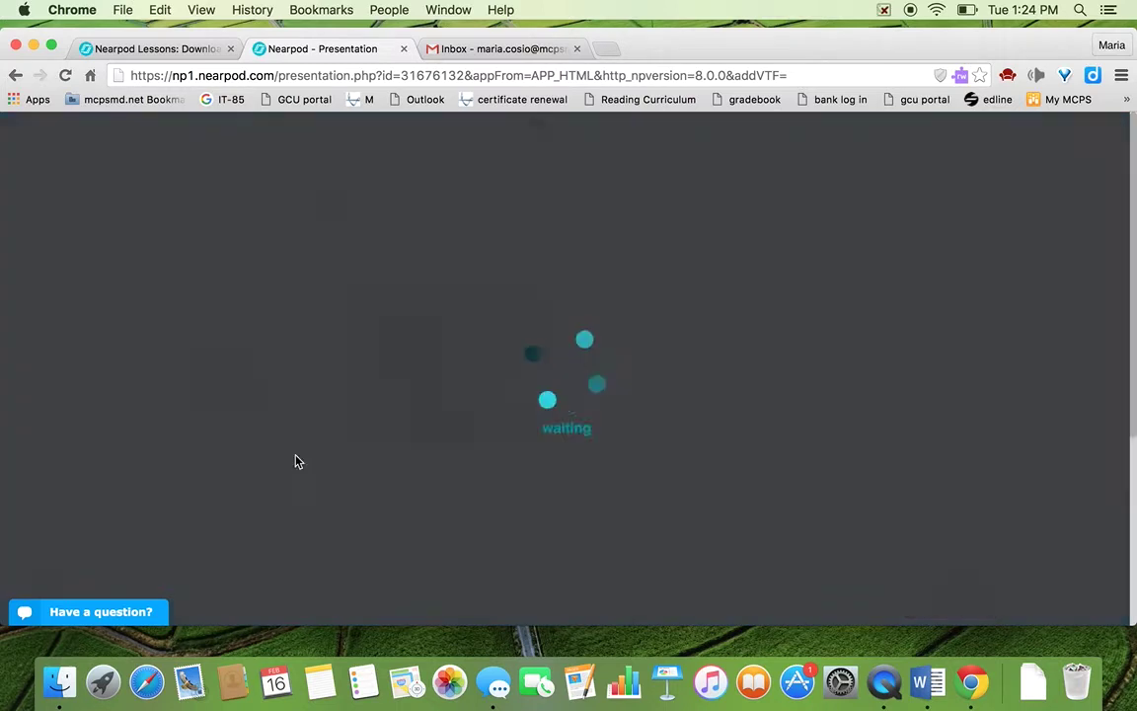
# Enter the question 'What is plagiarism? Define it. Discuss with a partner.'
pyautogui.click(405, 327)
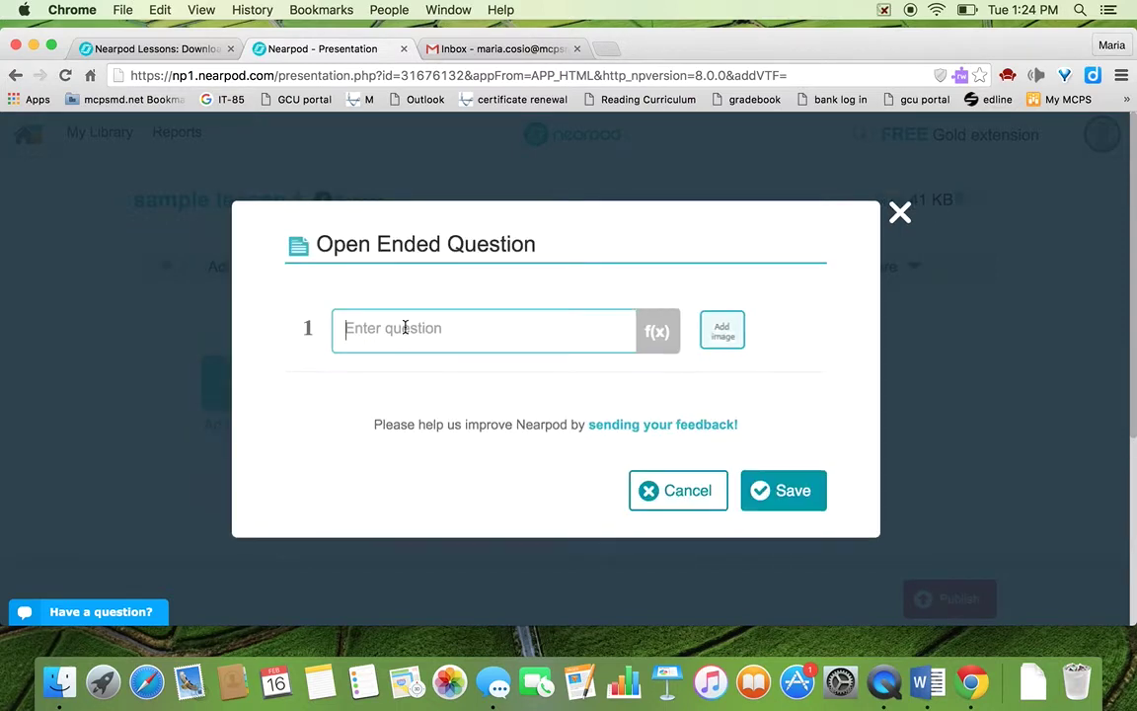
pyautogui.write('What is p')
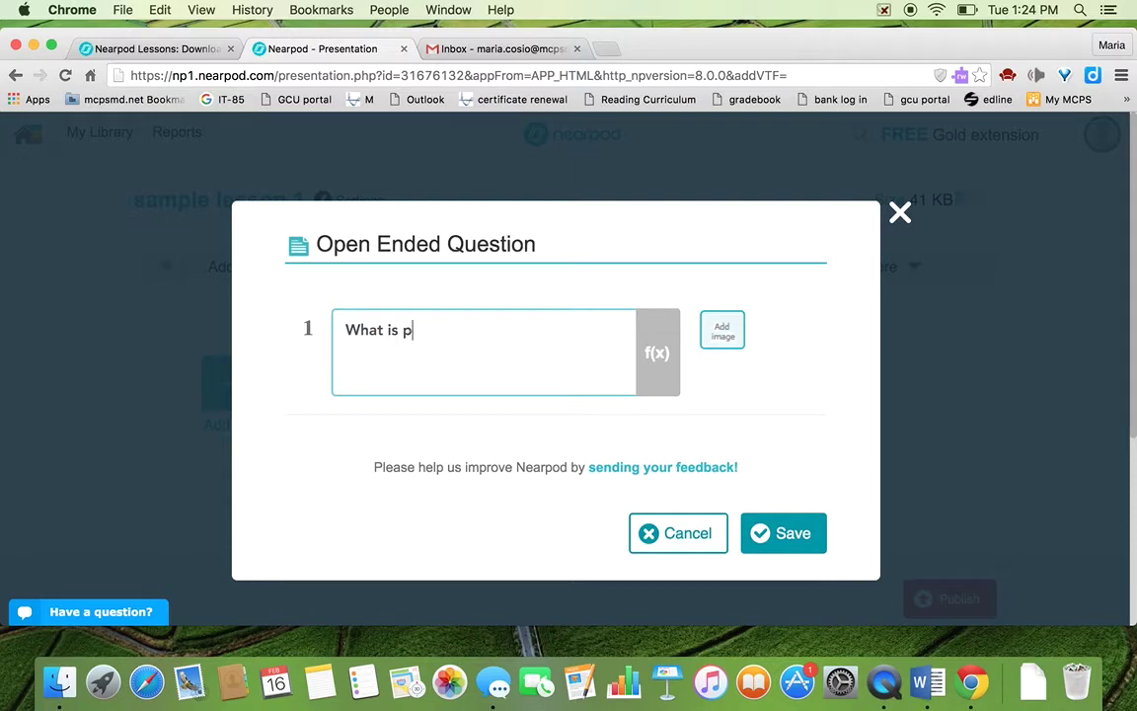
pyautogui.write('lagiarism? Defin')
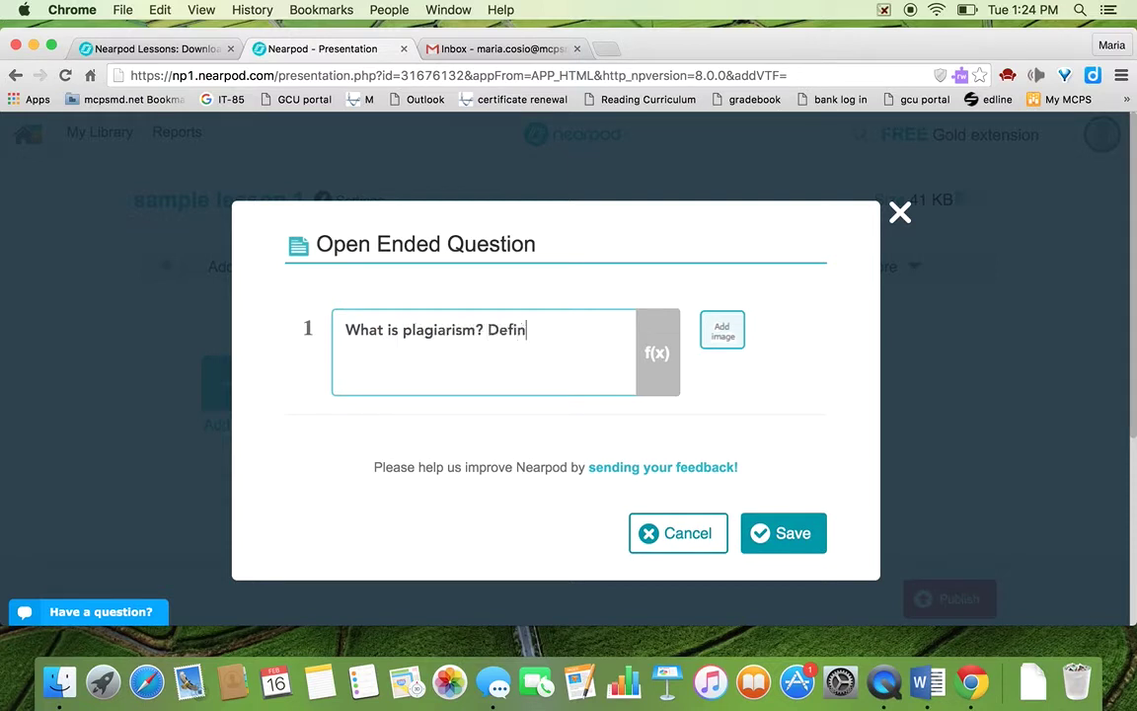
pyautogui.write('e it')
pyautogui.press('BackSpace')
pyautogui.press('BackSpace')
pyautogui.write('e it. d')
pyautogui.press('BackSpace')
pyautogui.write('Discuss with a partn')
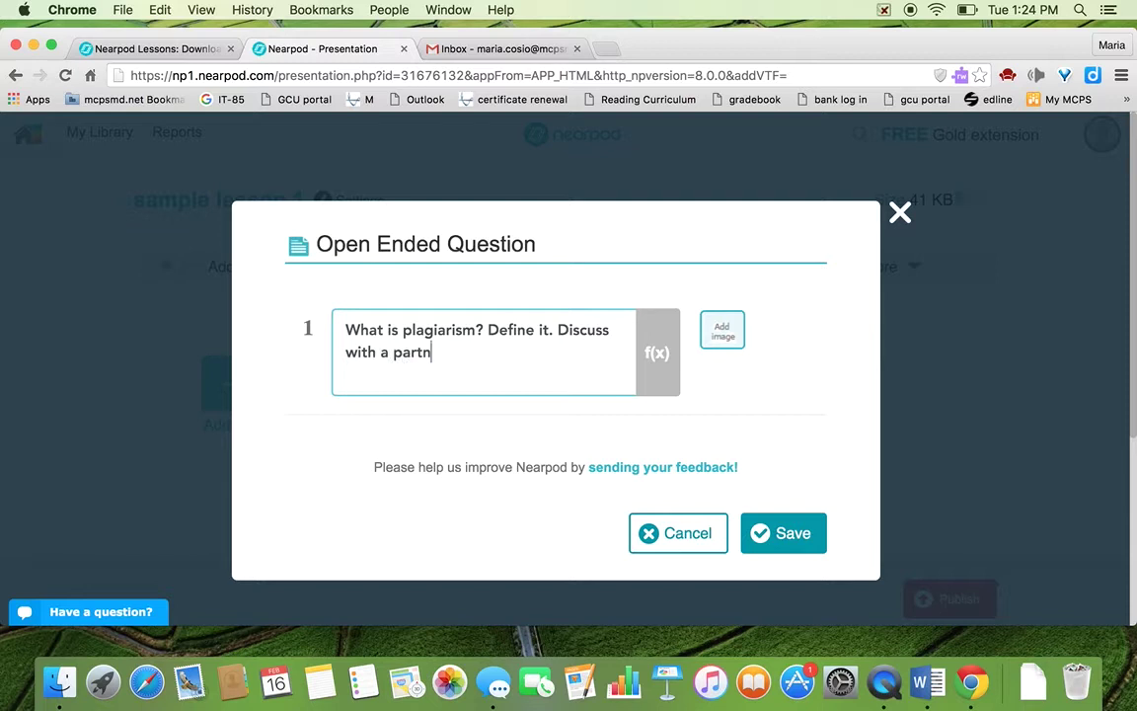
pyautogui.write('er.')
# Attach the plagiarism word-cloud image from Google Images to the question and save it
pyautogui.click(708, 346)
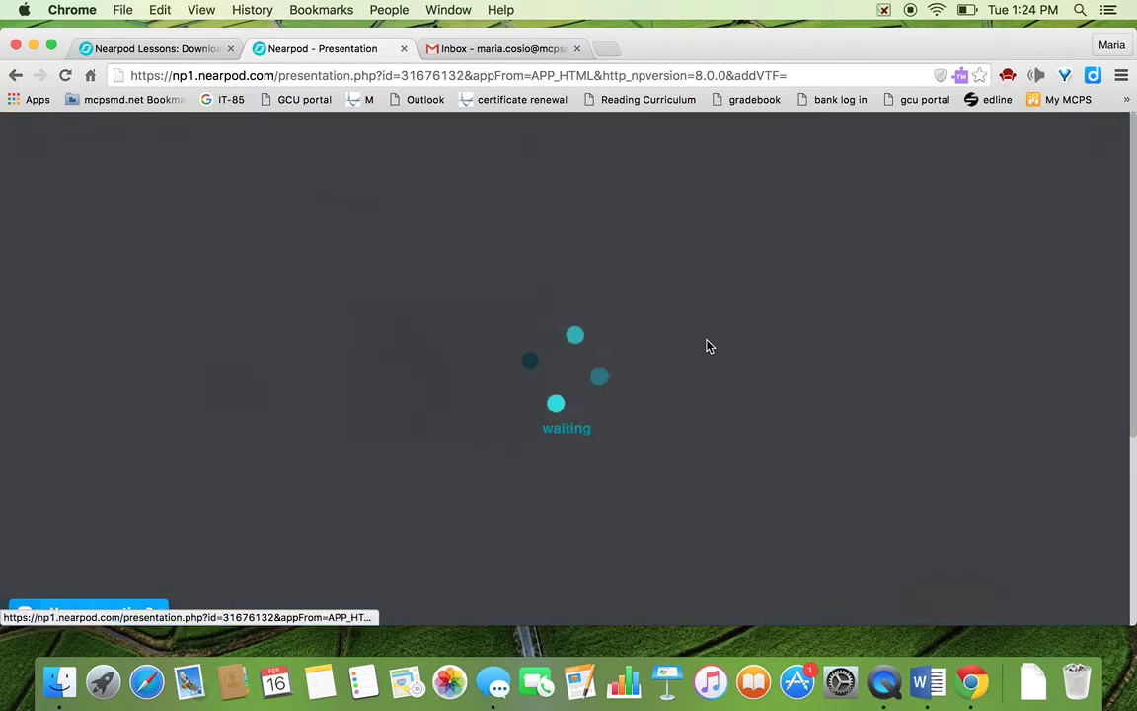
pyautogui.click(299, 277)
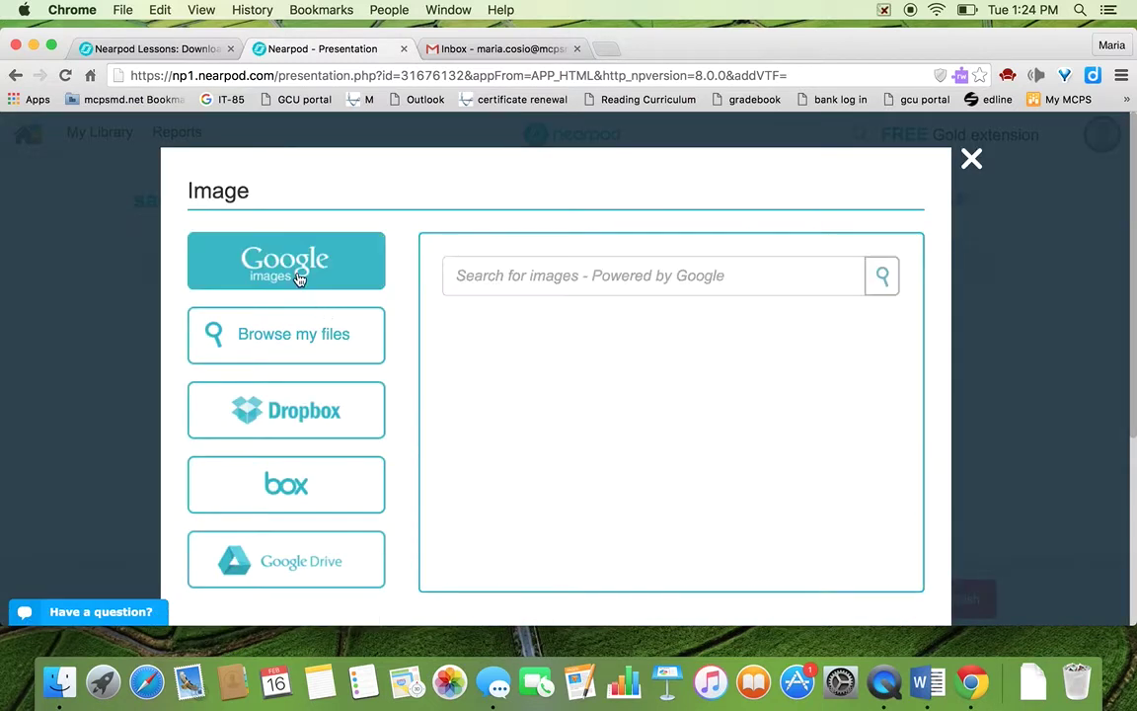
pyautogui.click(454, 277)
pyautogui.write('plagia')
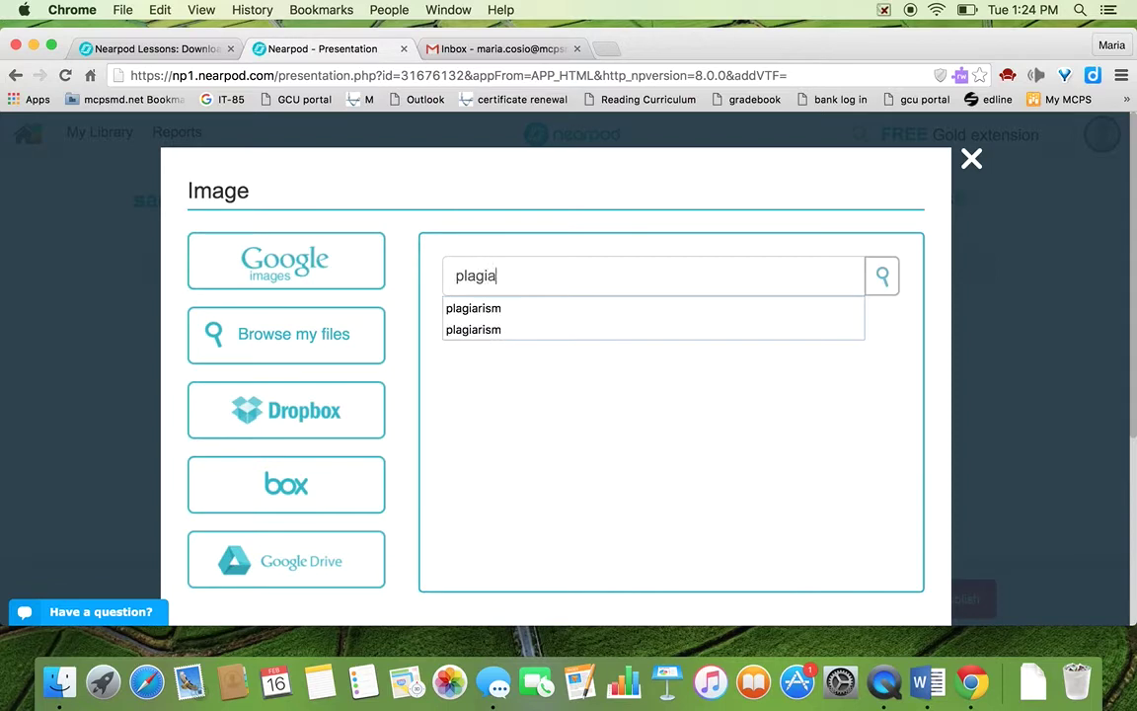
pyautogui.write('rism')
pyautogui.press('Return')
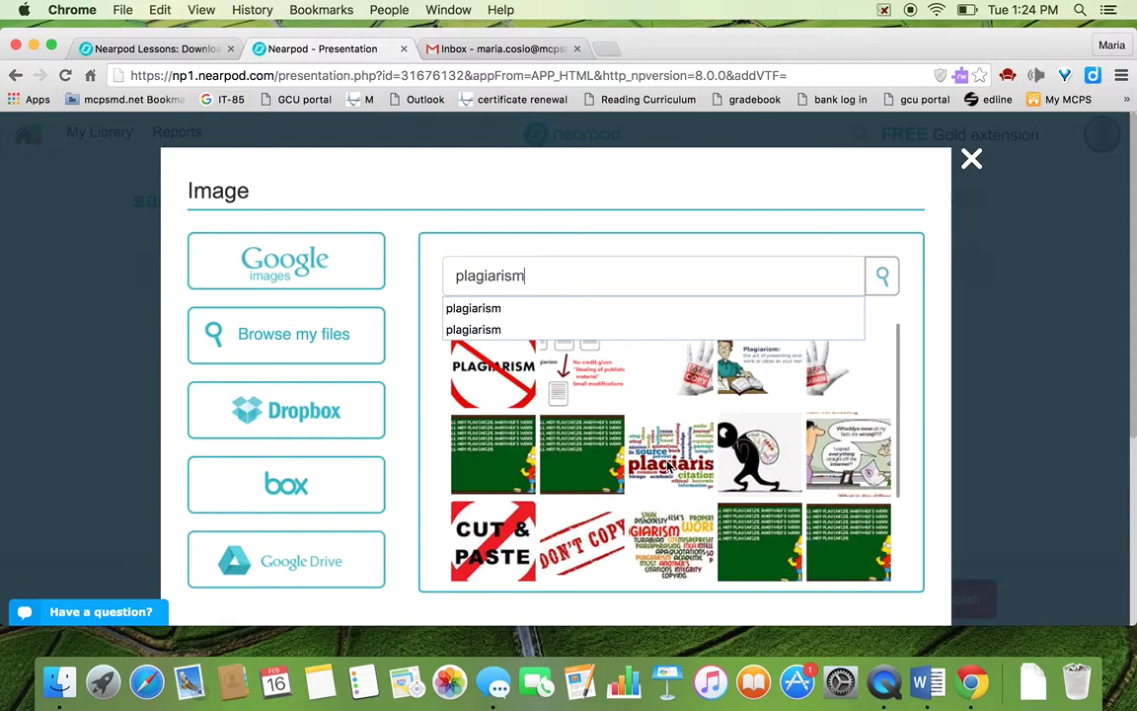
pyautogui.click(668, 456)
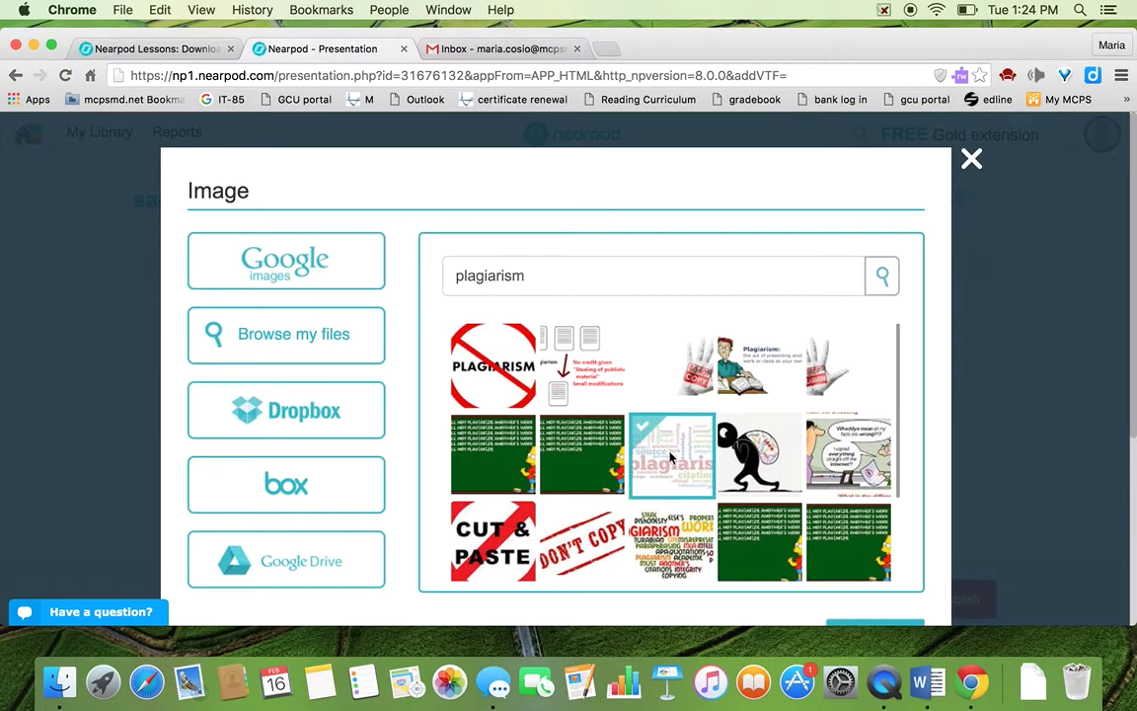
pyautogui.click(846, 623)
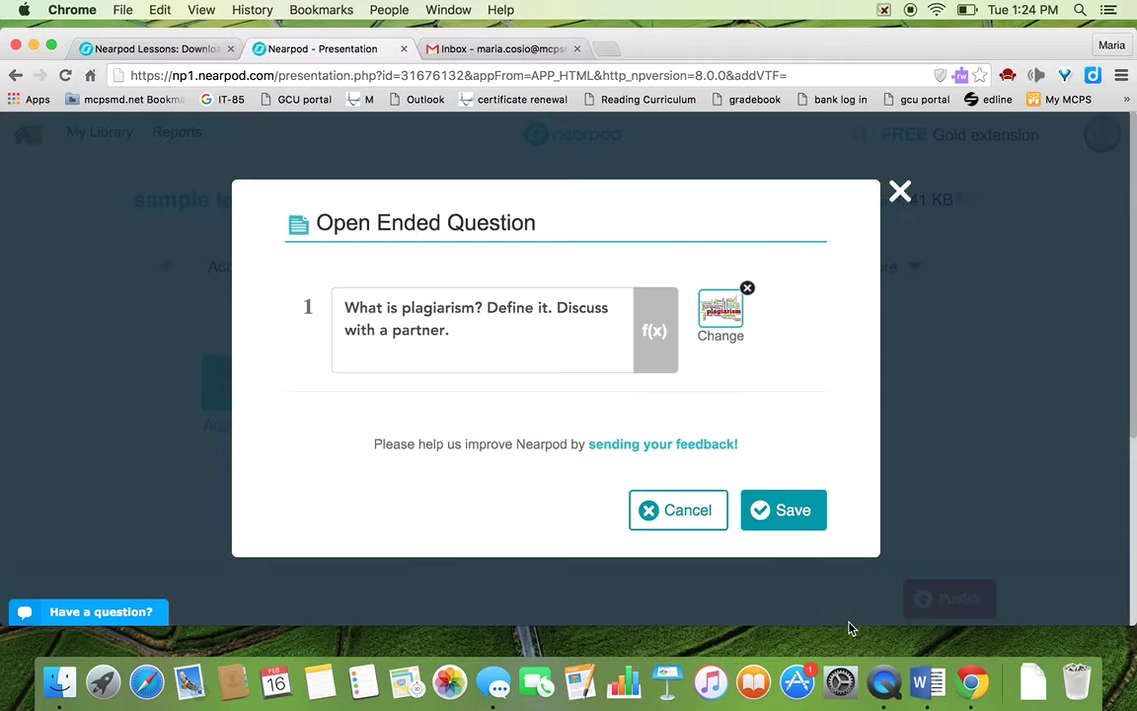
pyautogui.click(767, 511)
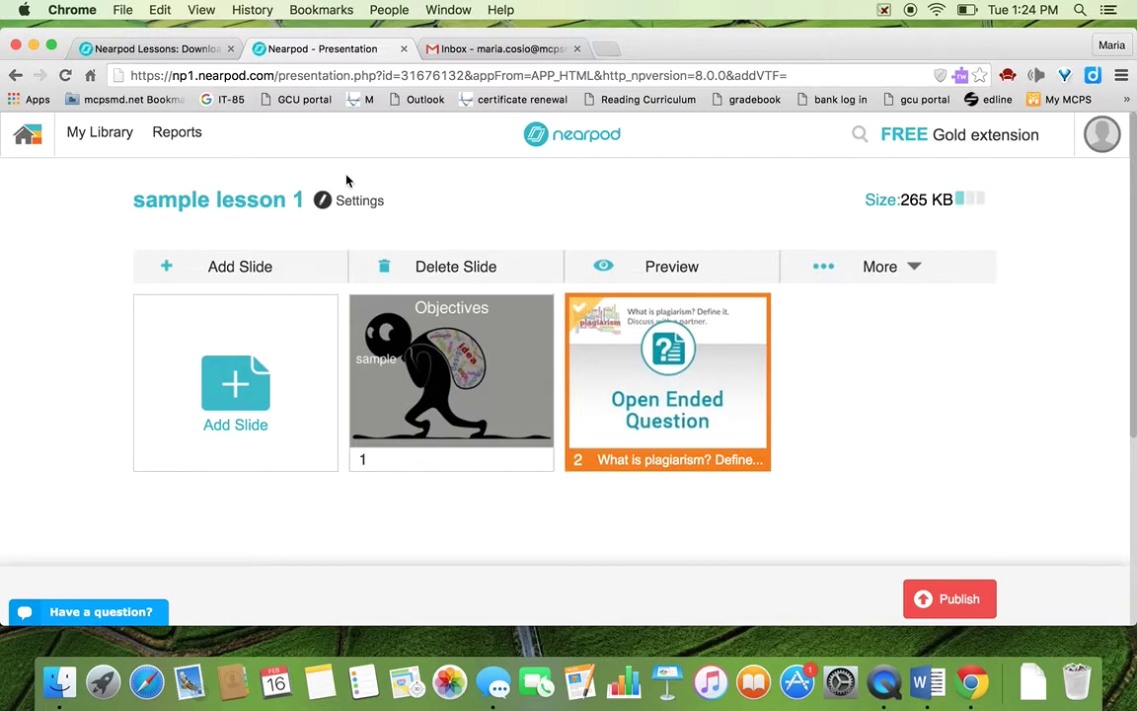
# Add a web-page slide, then go to youtube.com in a new browser tab
pyautogui.click(289, 375)
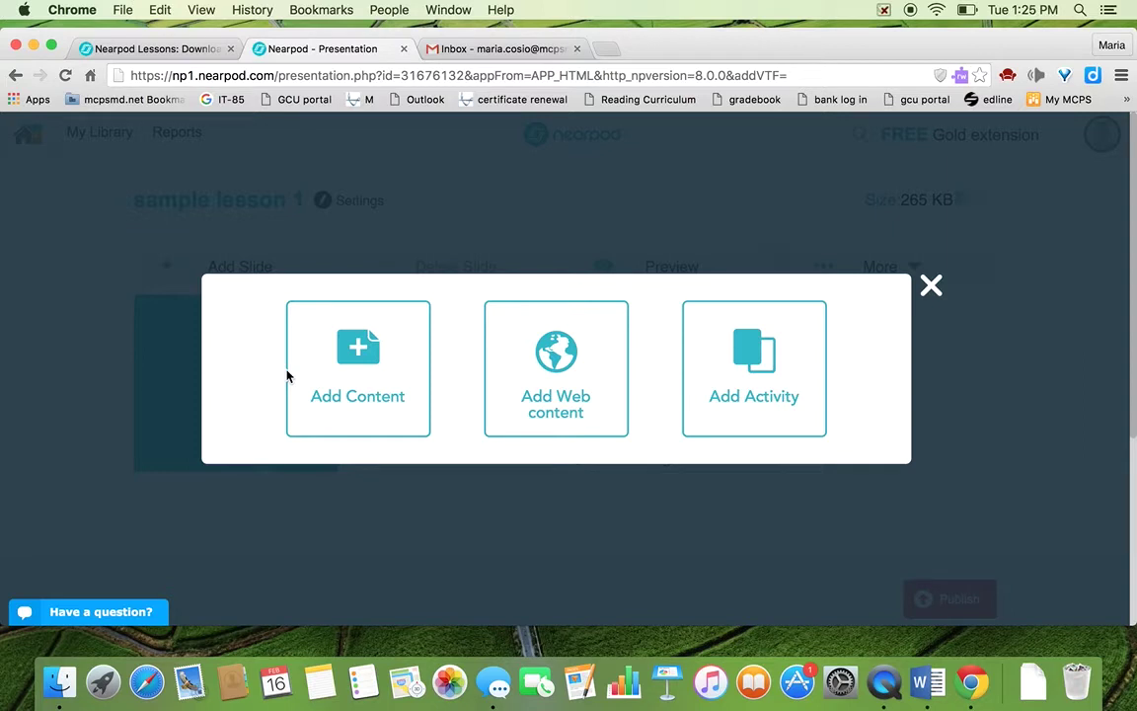
pyautogui.click(541, 350)
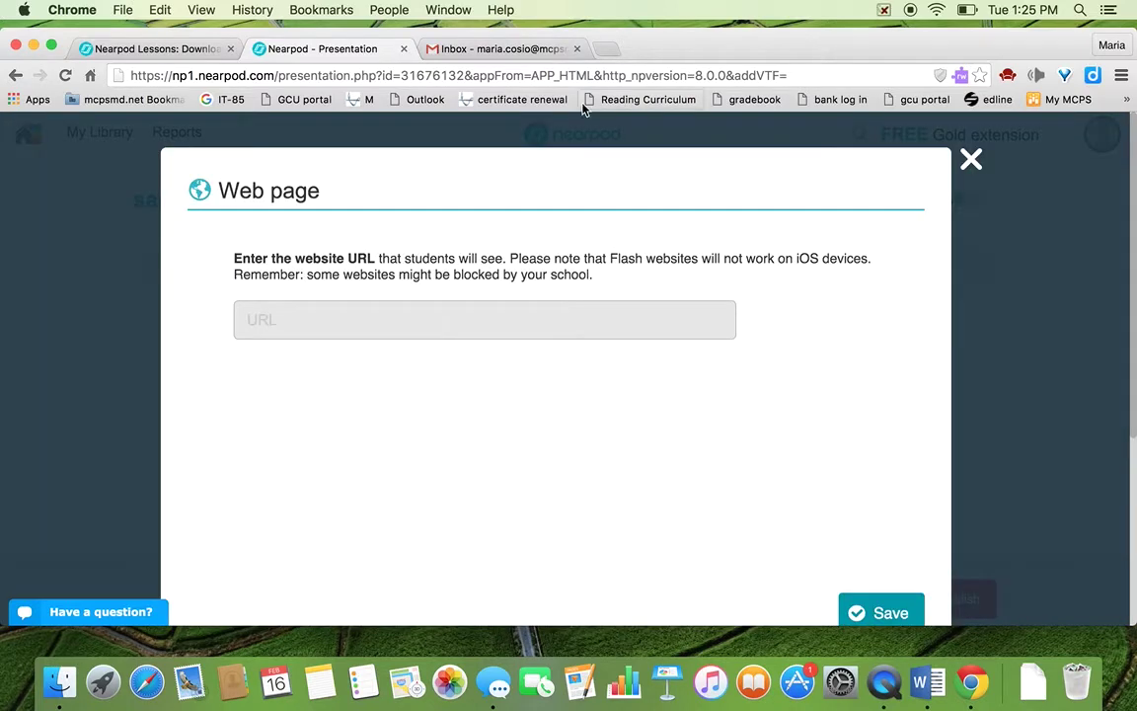
pyautogui.click(604, 51)
pyautogui.write('youtube.com')
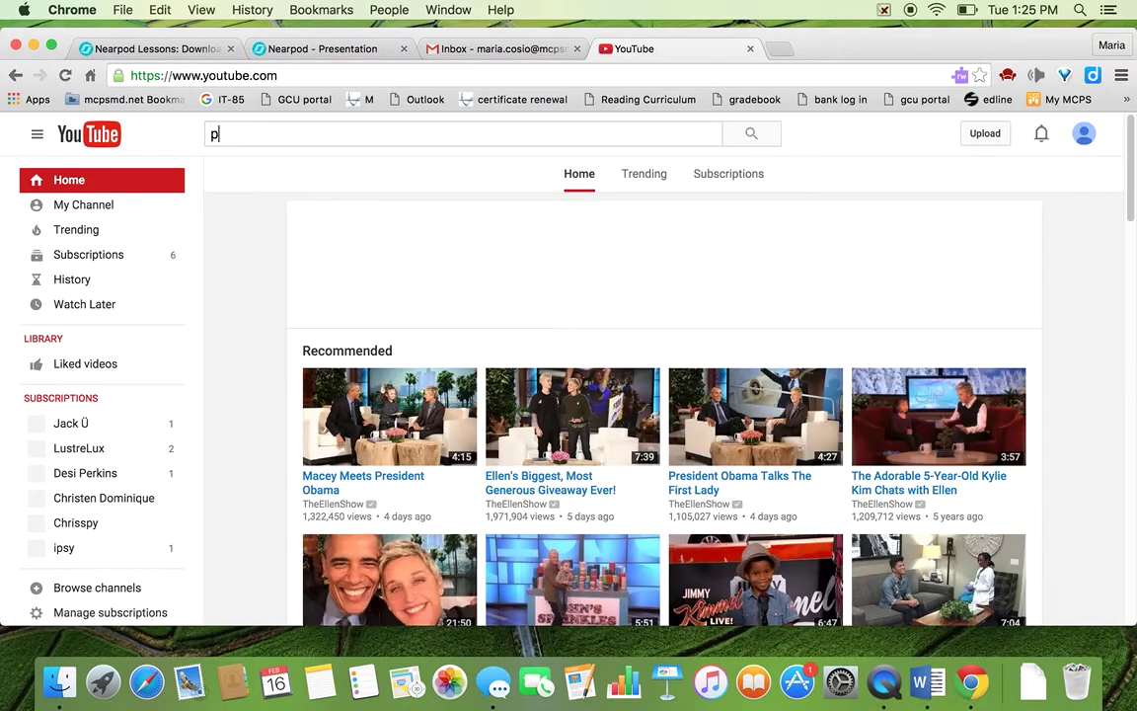
# Search YouTube for 'plagiarism' to reach the Understanding Plagiarism video
pyautogui.write('lagiarism')
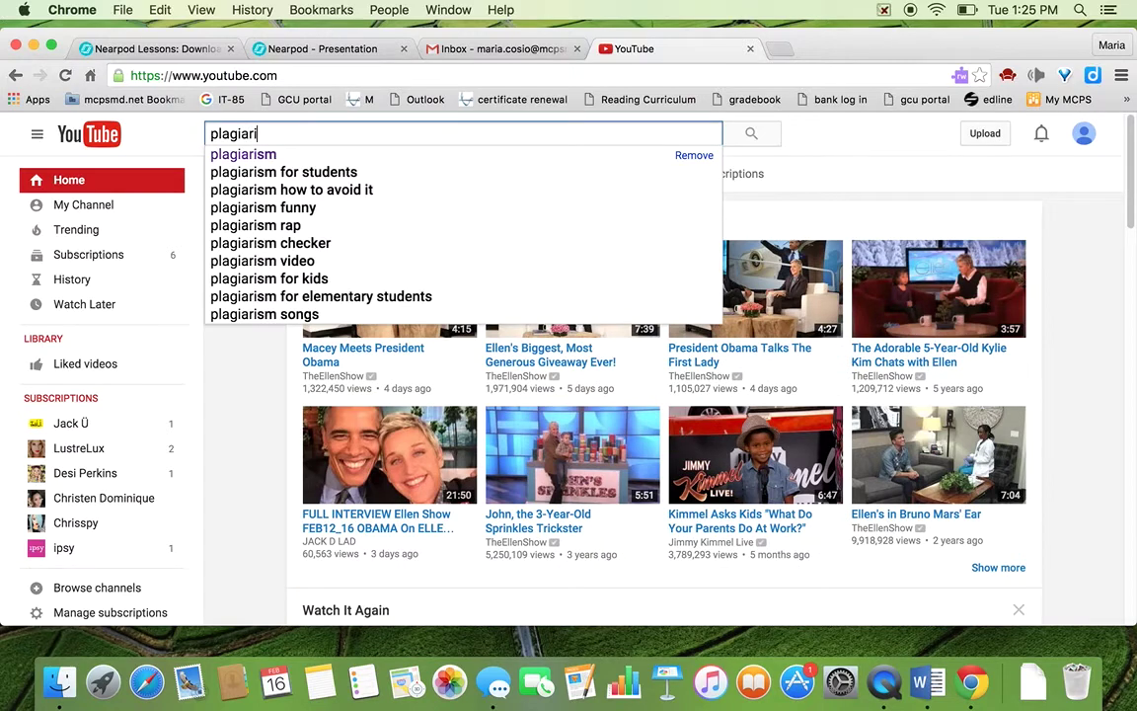
pyautogui.press('Return')
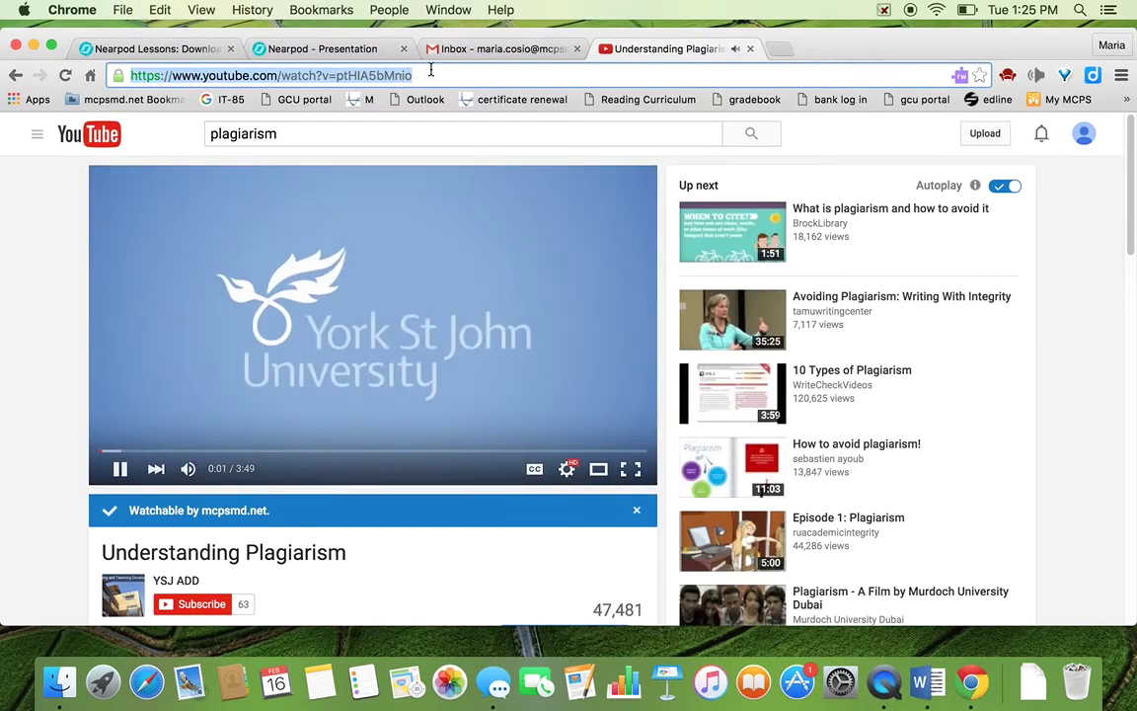
# Paste the YouTube video URL into the web page field and save the Website slide
pyautogui.click(750, 48)
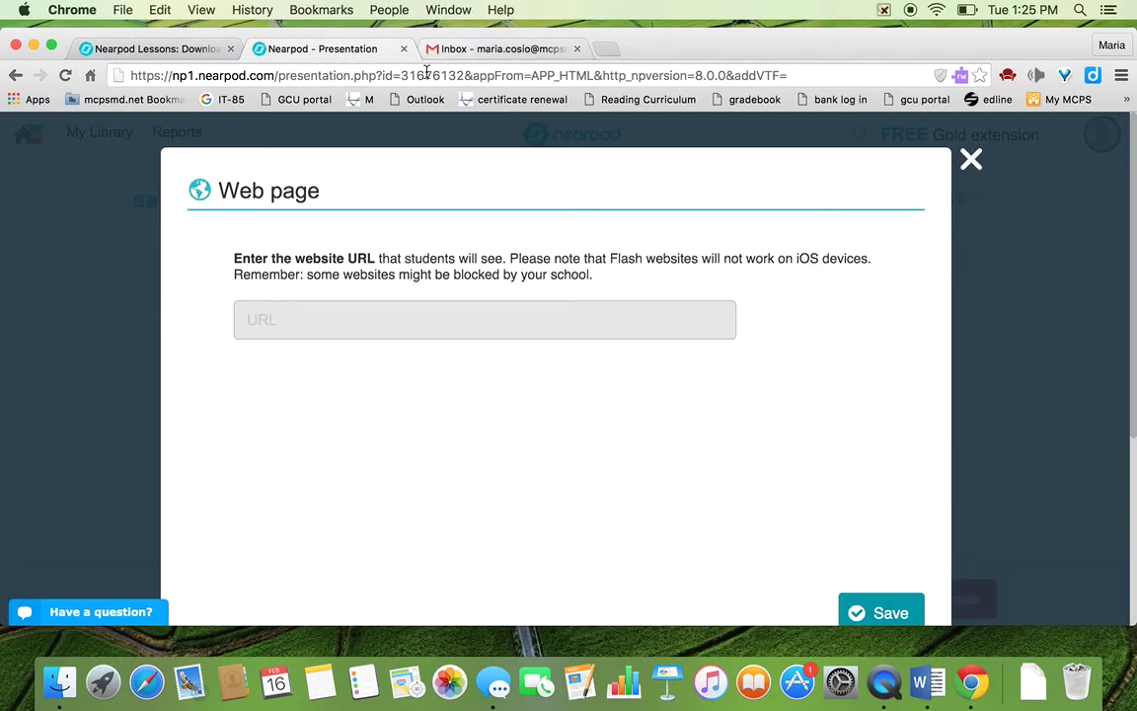
pyautogui.click(312, 326)
pyautogui.write('https://www.youtube.com/watch?v=ptHIA5bMnio')
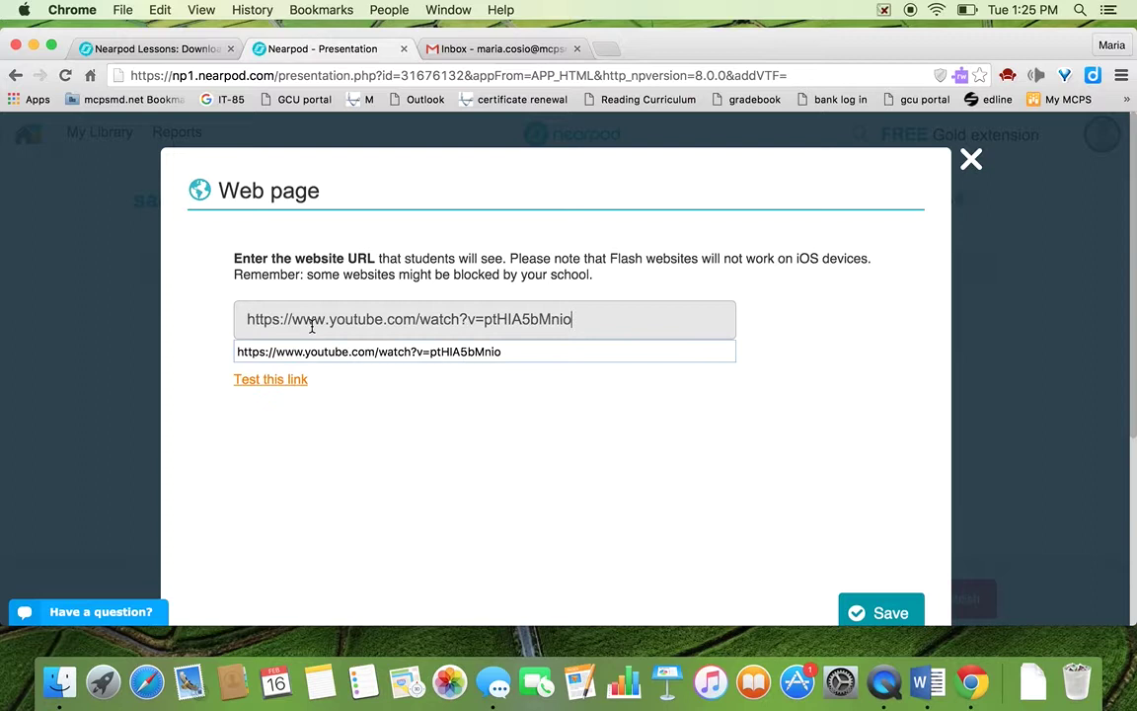
pyautogui.click(281, 425)
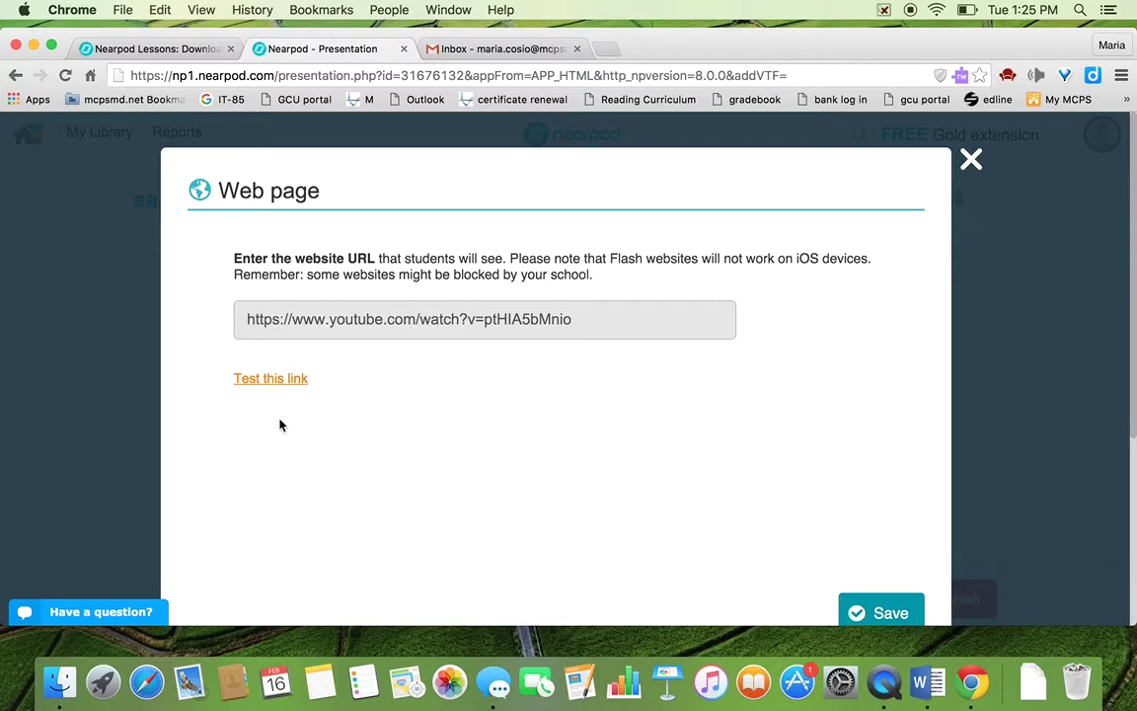
pyautogui.click(878, 613)
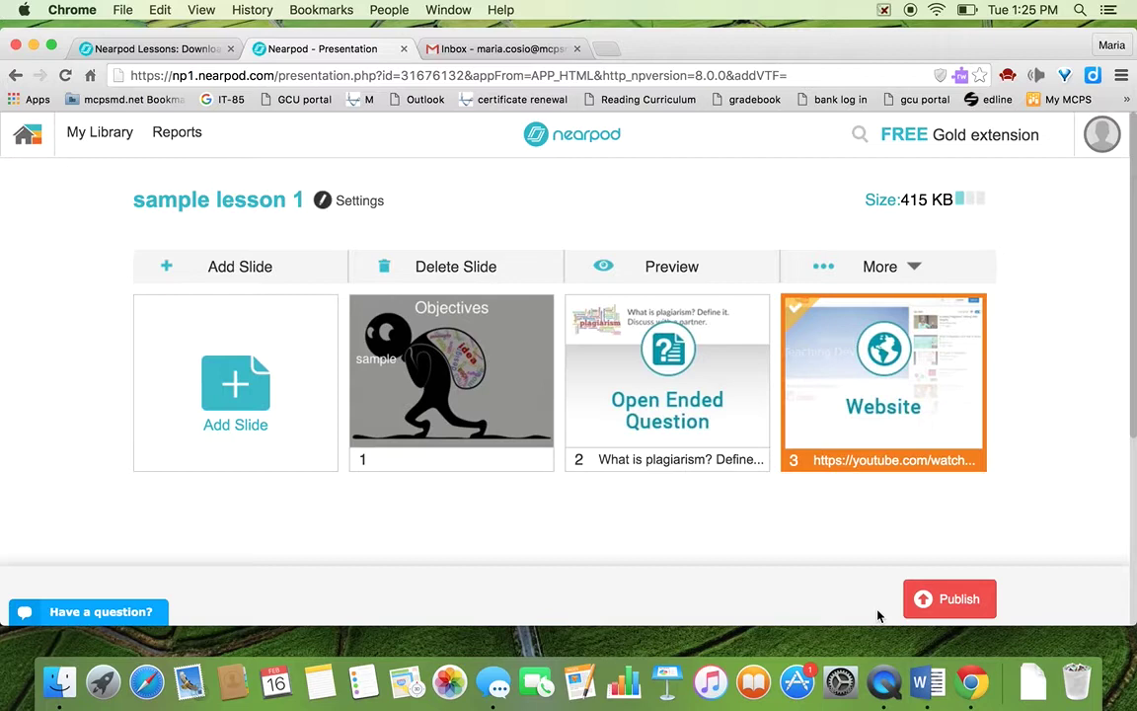
# Add a new Slideshow slide to the lesson
pyautogui.click(270, 425)
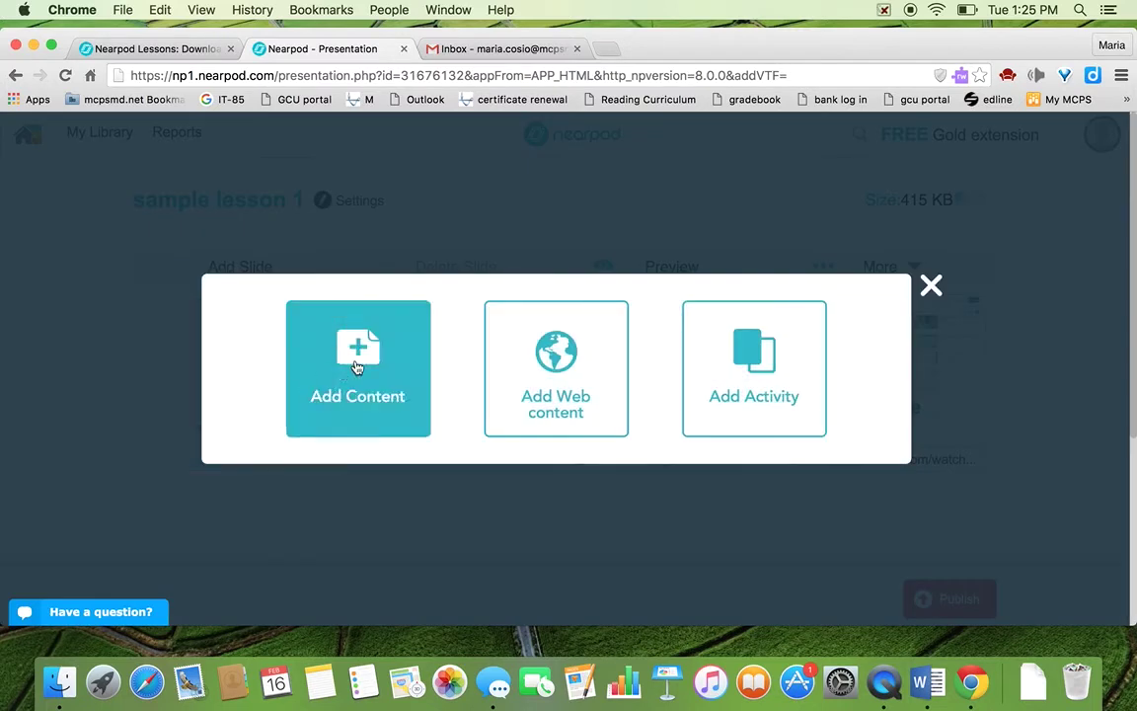
pyautogui.click(358, 367)
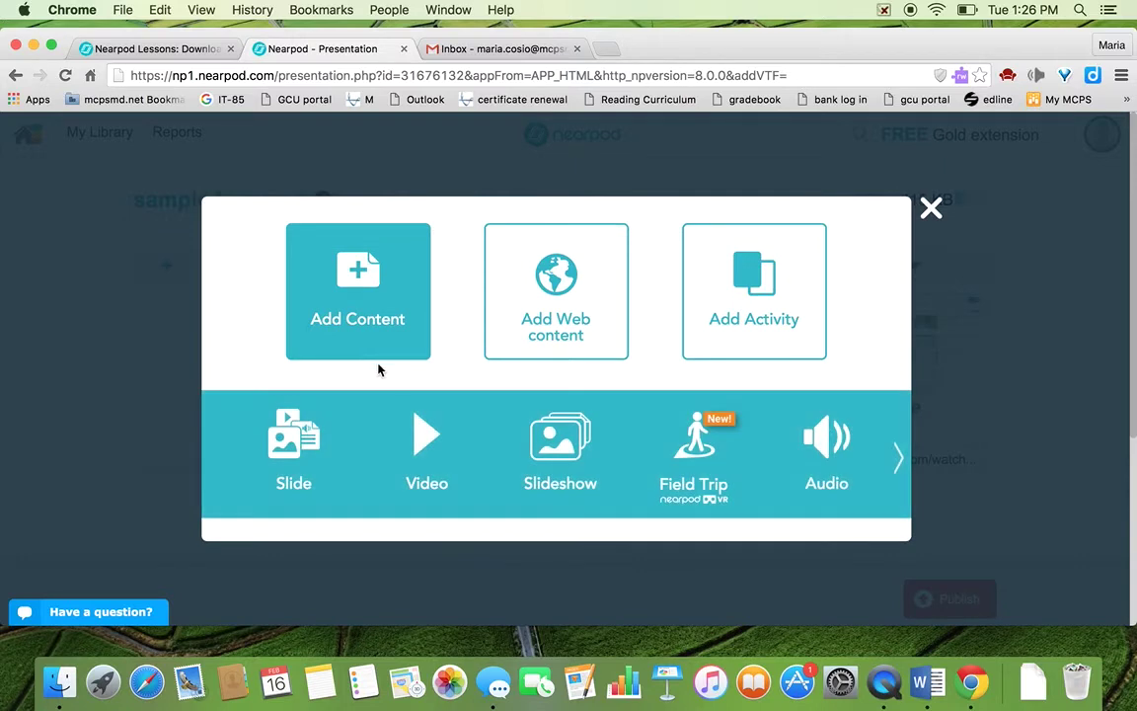
pyautogui.click(554, 457)
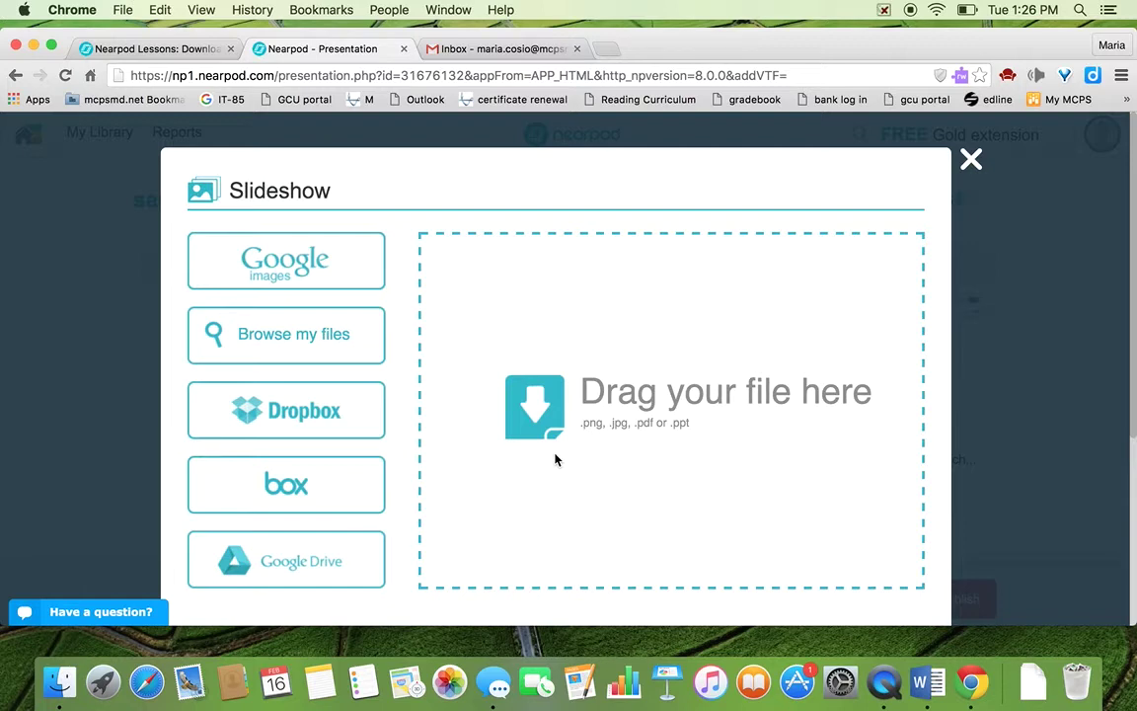
# Search Google Drive for 'plagiarism' and select the Plagiarism presentation as the slideshow
pyautogui.click(331, 551)
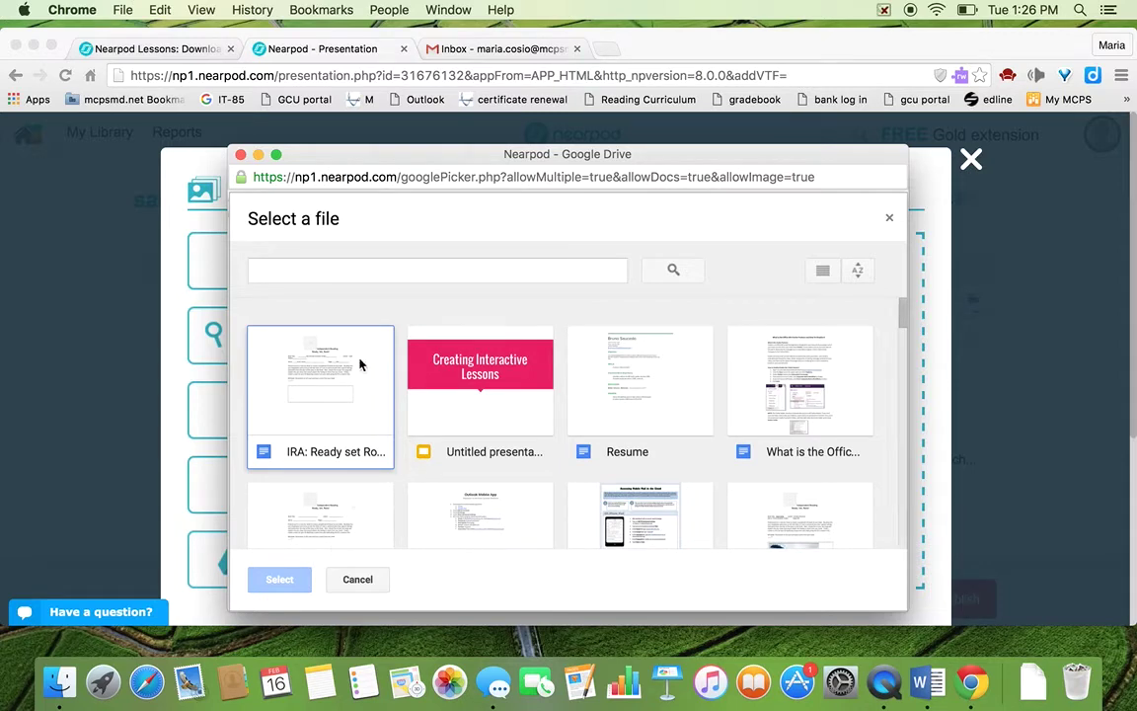
pyautogui.click(361, 272)
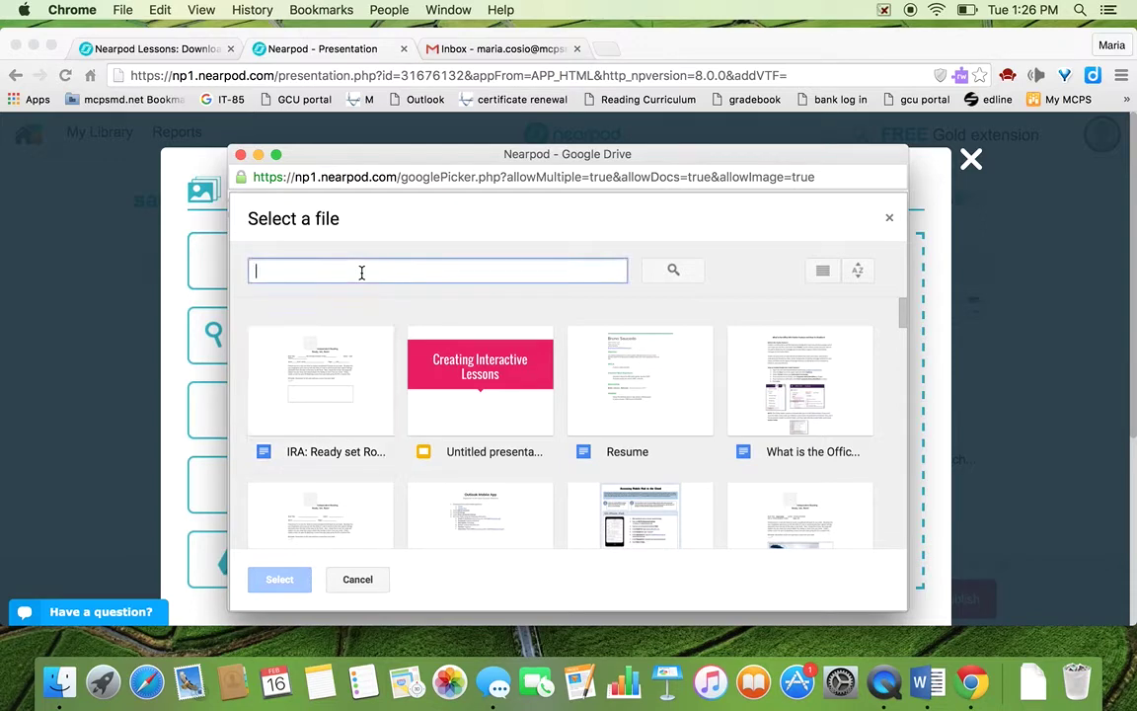
pyautogui.write('plagiarism')
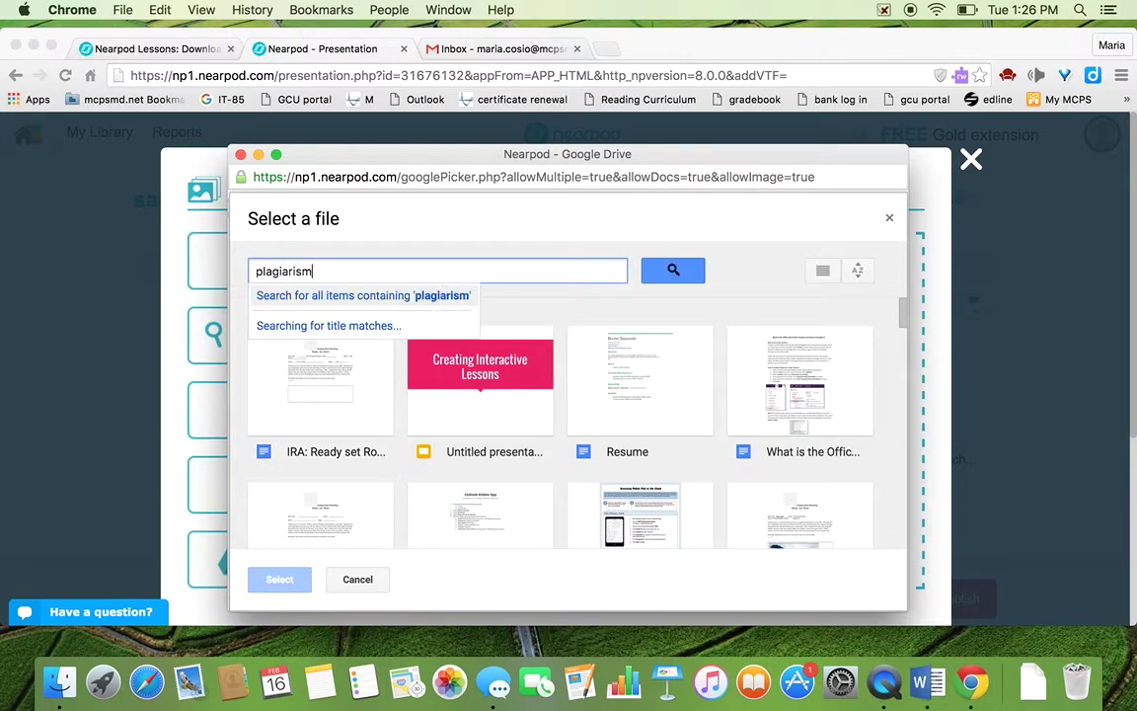
pyautogui.press('Return')
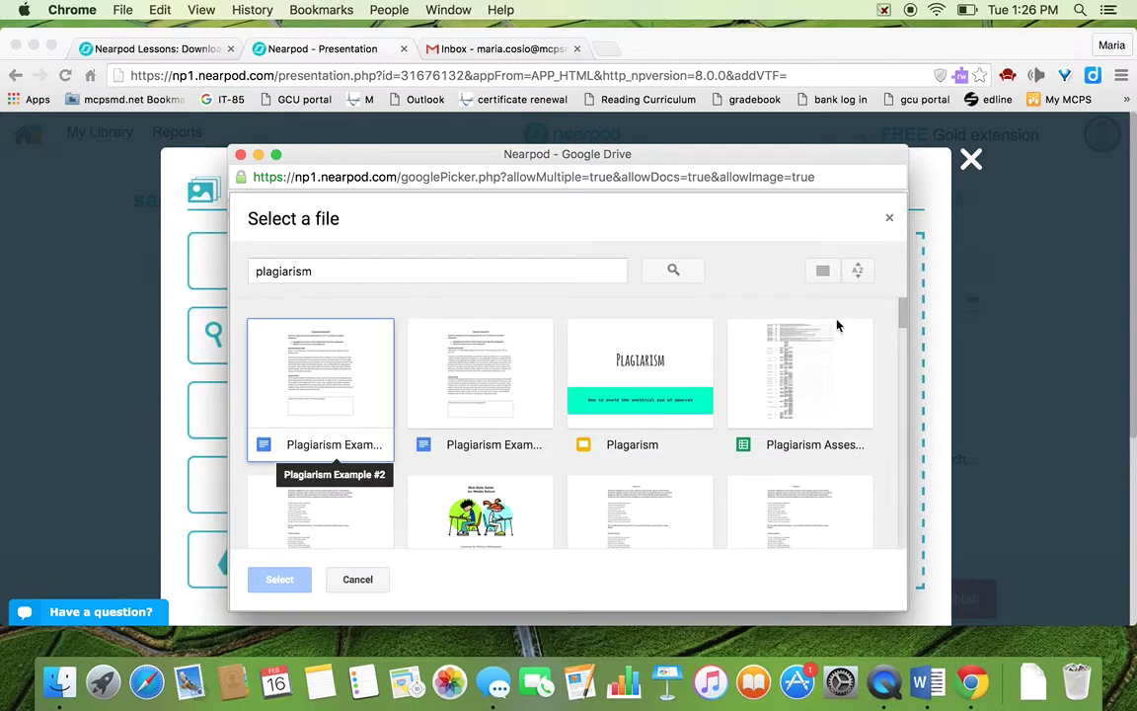
pyautogui.click(637, 396)
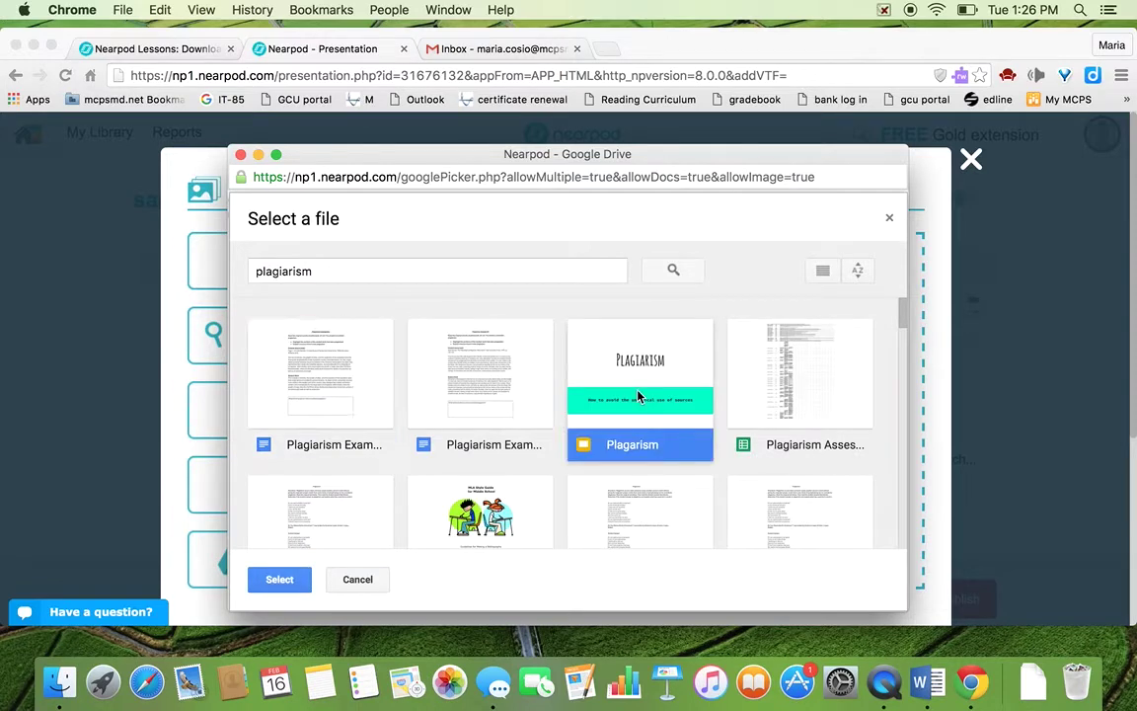
pyautogui.click(279, 581)
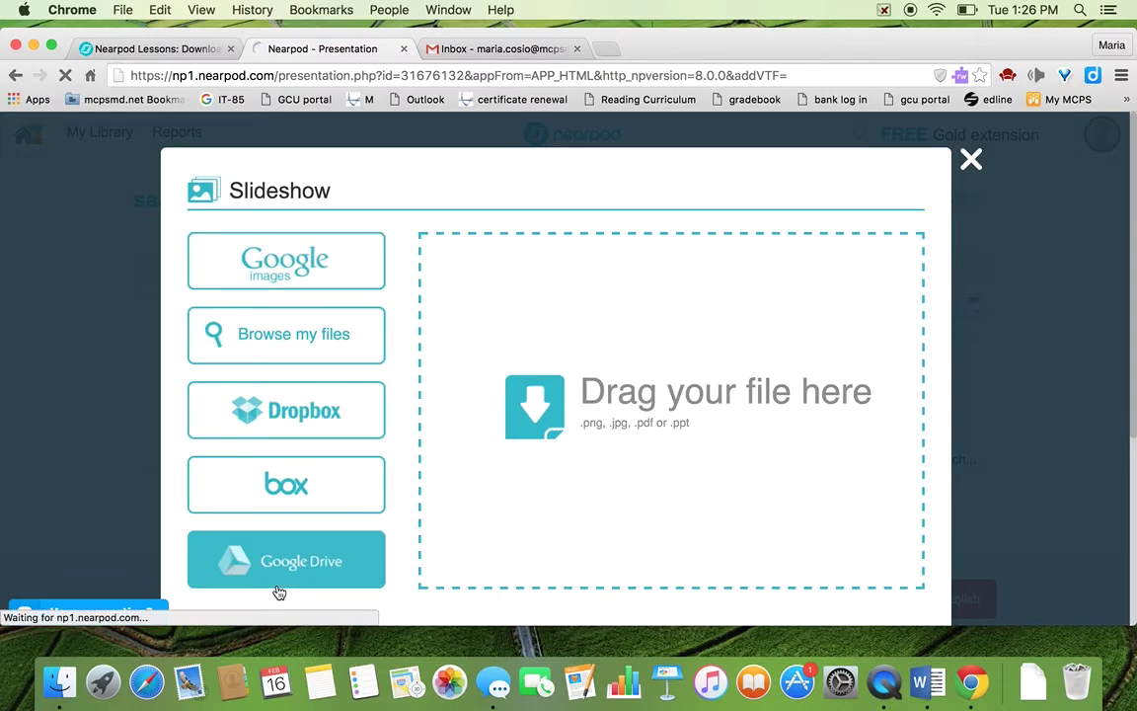
# Close the upload dialog and review the slides to confirm slide 4 is the Plagiarism slideshow
pyautogui.click(972, 161)
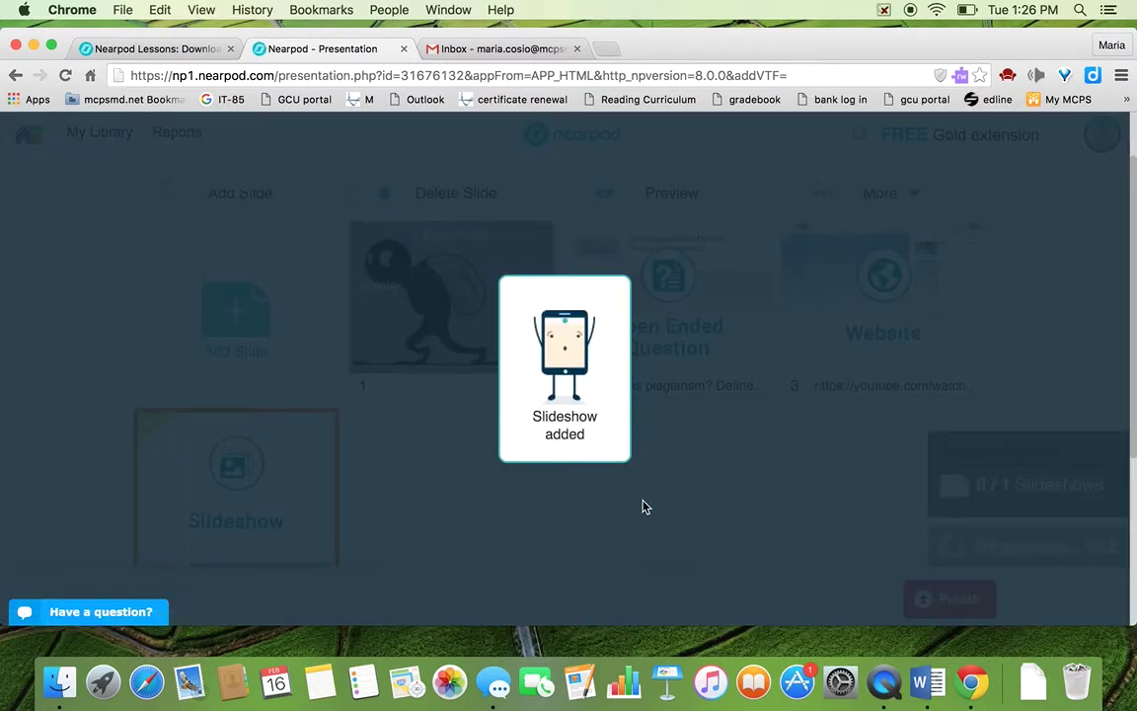
pyautogui.scroll(-1, 643, 506)
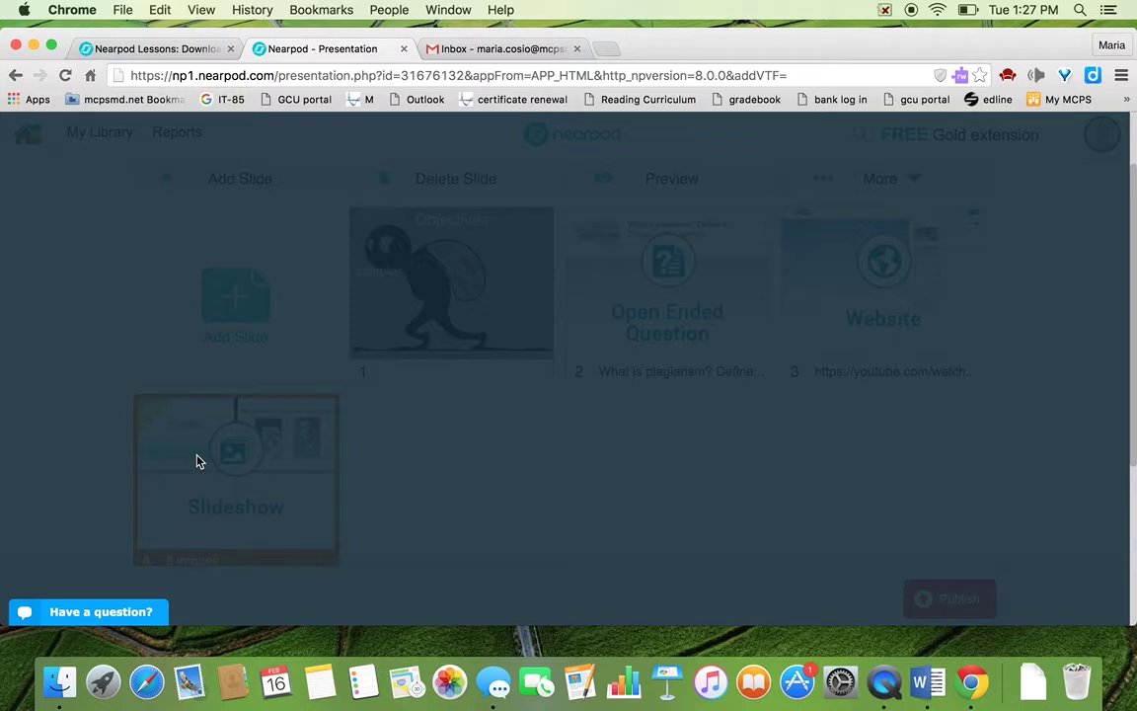
pyautogui.scroll(-3, 231, 490)
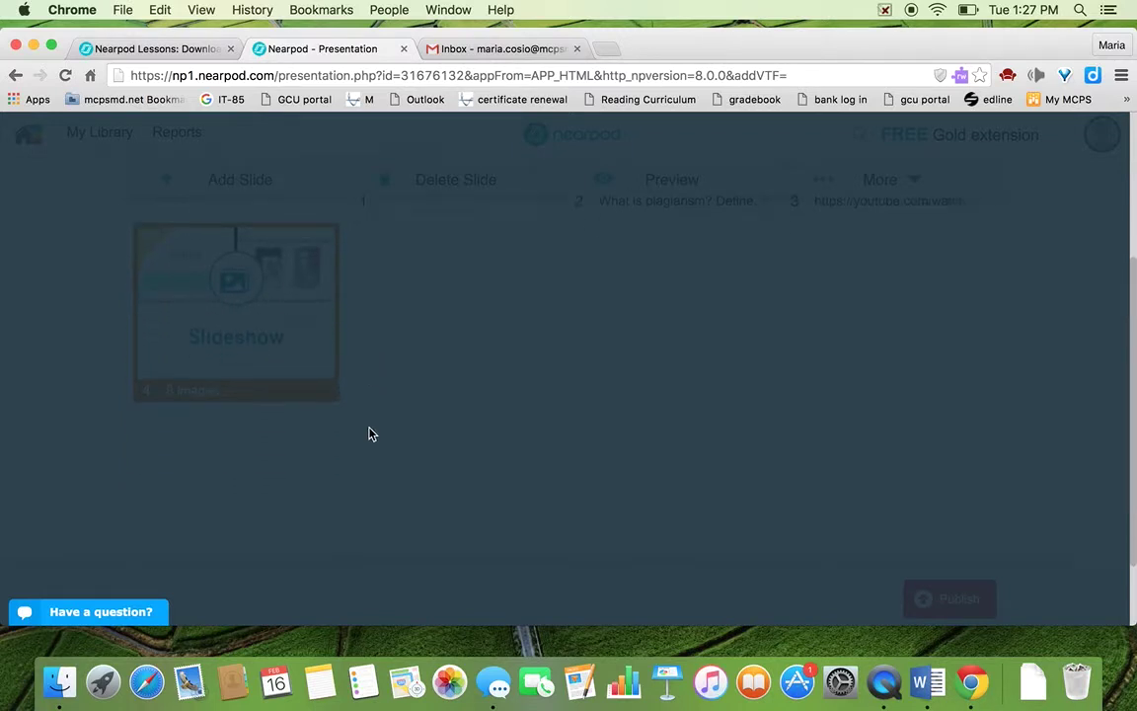
pyautogui.scroll(3, 368, 431)
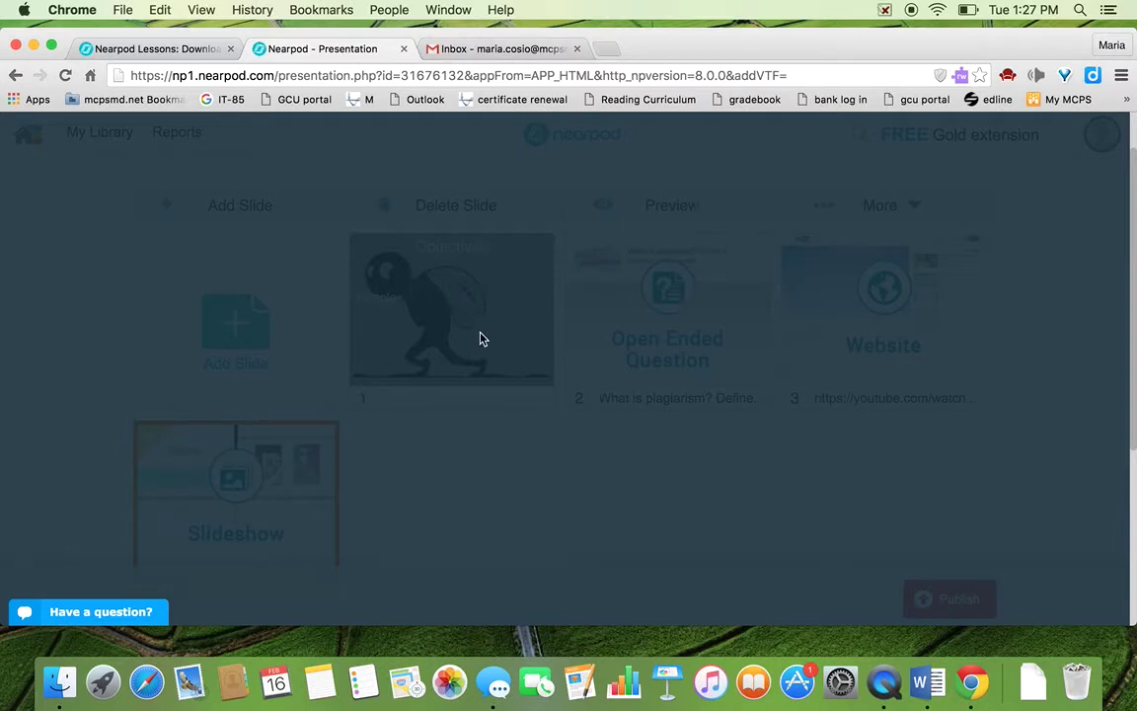
pyautogui.scroll(-2, 578, 310)
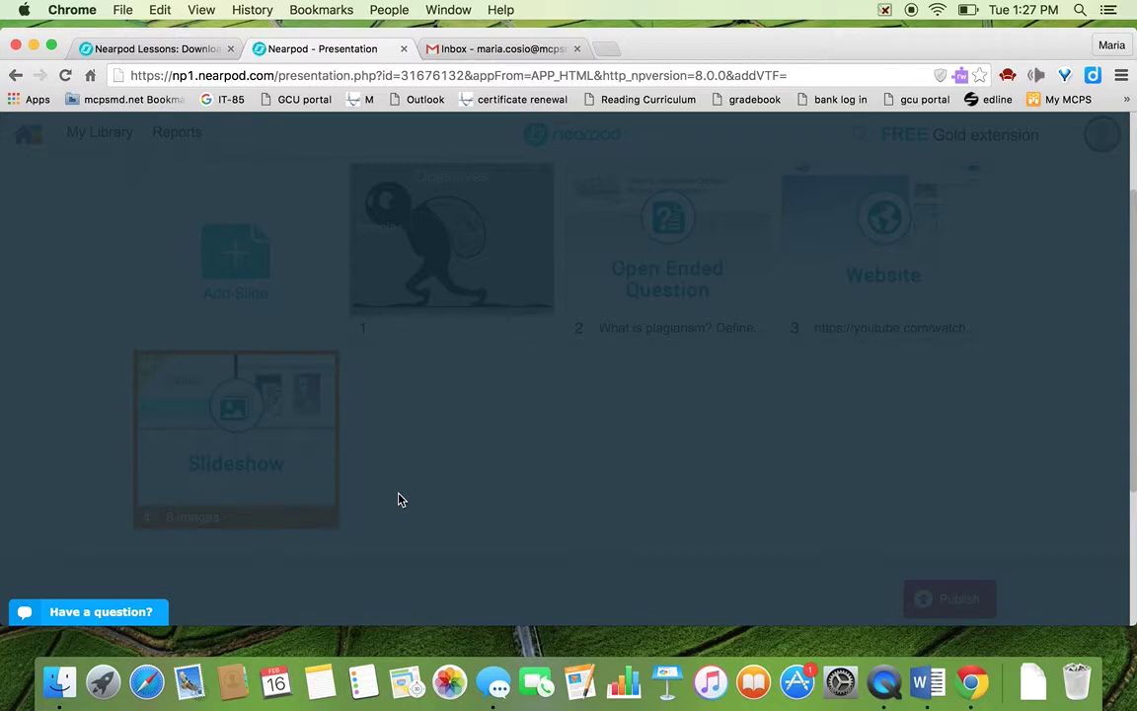
pyautogui.scroll(-5, 398, 500)
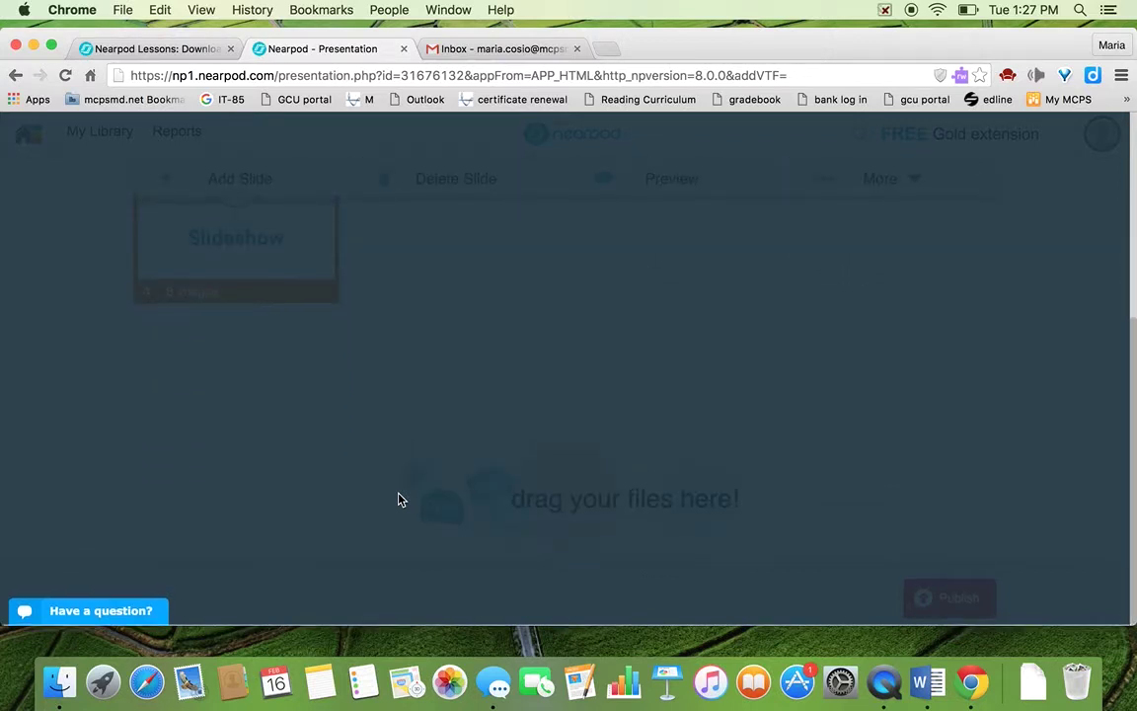
# Return to the sample lesson 1 editor and publish the lesson
pyautogui.click(14, 77)
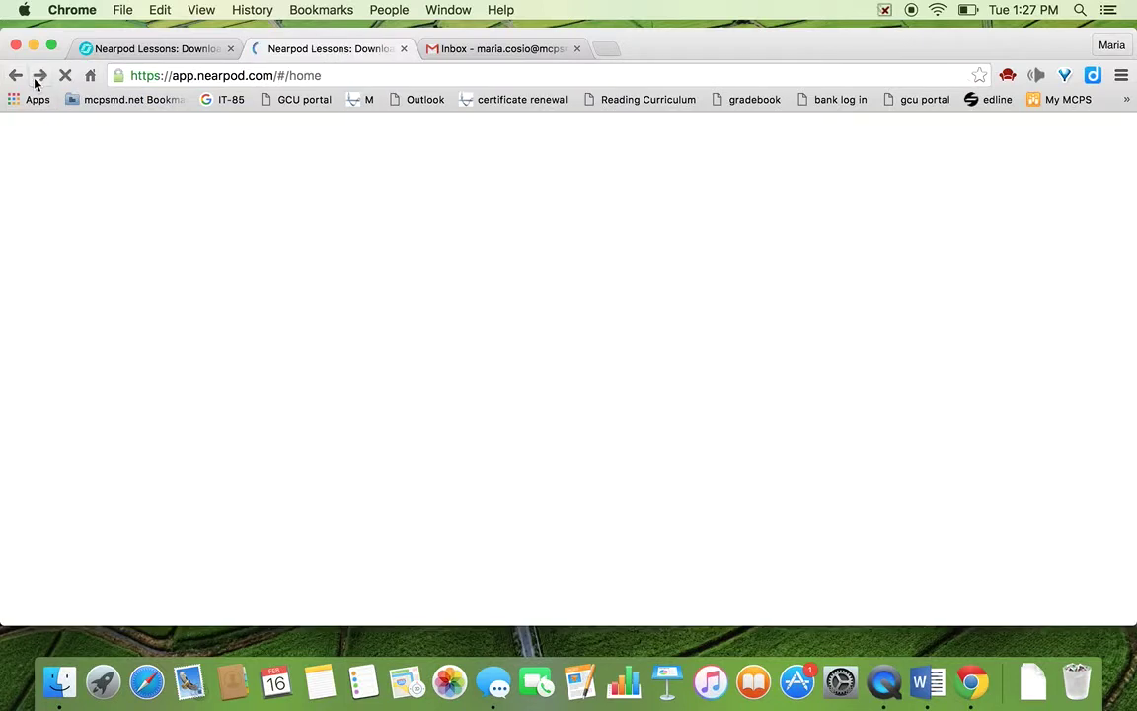
pyautogui.click(40, 76)
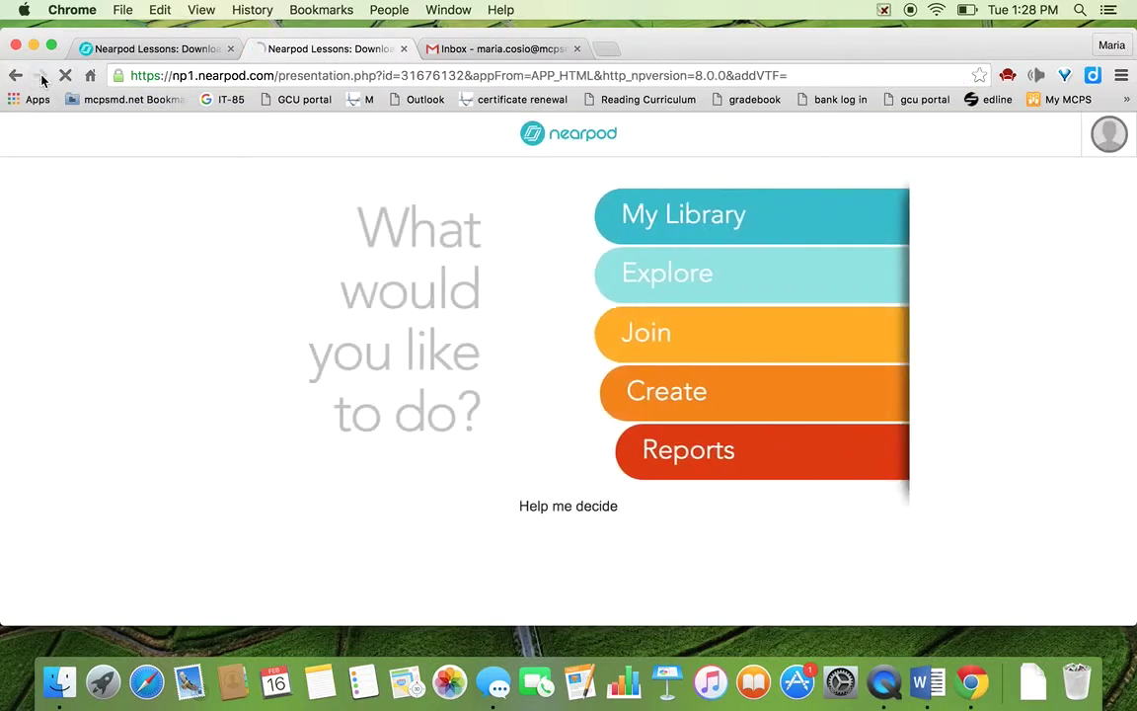
pyautogui.scroll(-5, 352, 494)
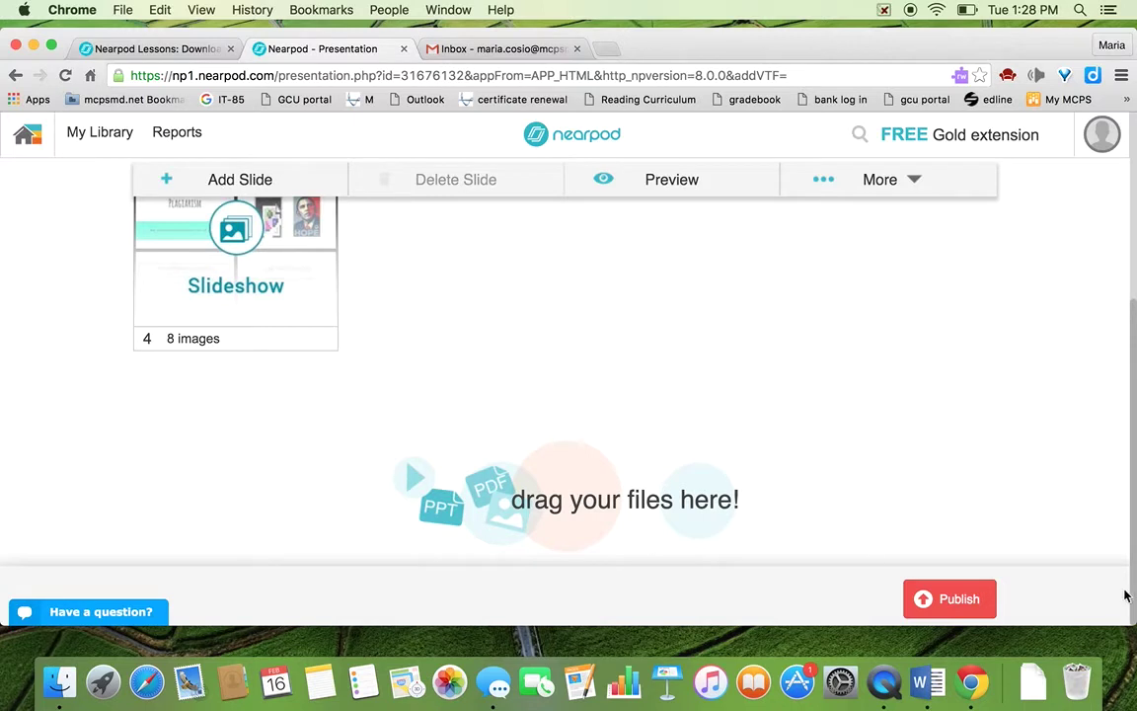
pyautogui.click(942, 606)
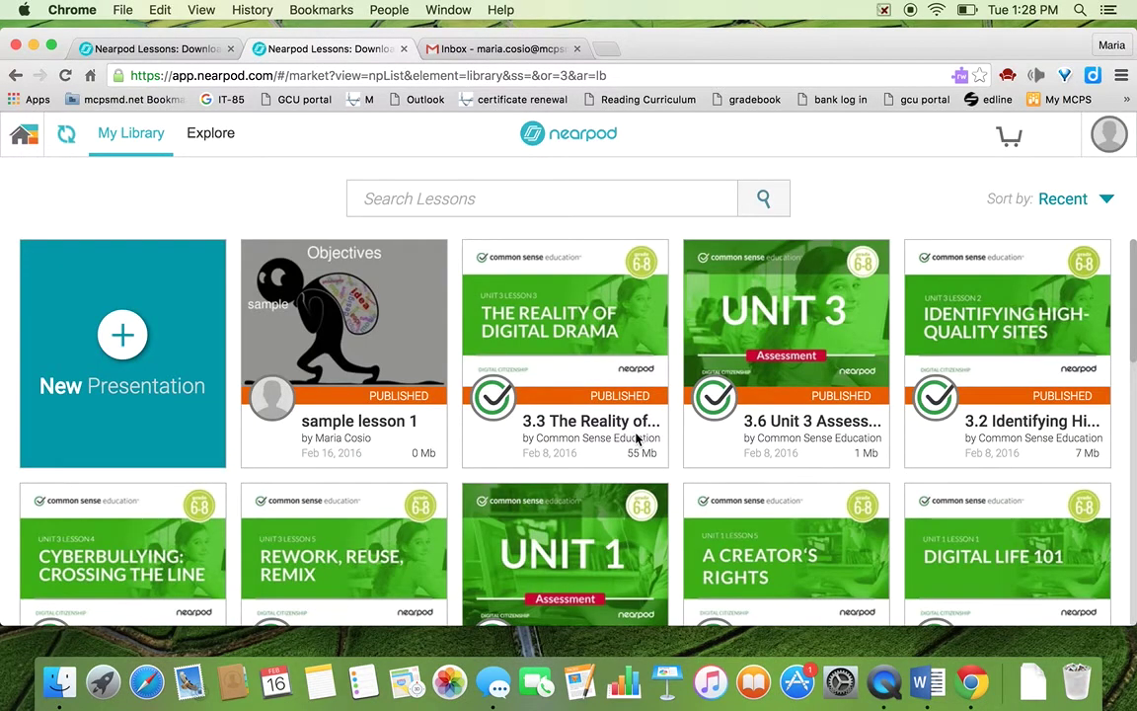
# Open nearpod.com in a new tab for the student, and return the teacher to My Library
pyautogui.click(607, 49)
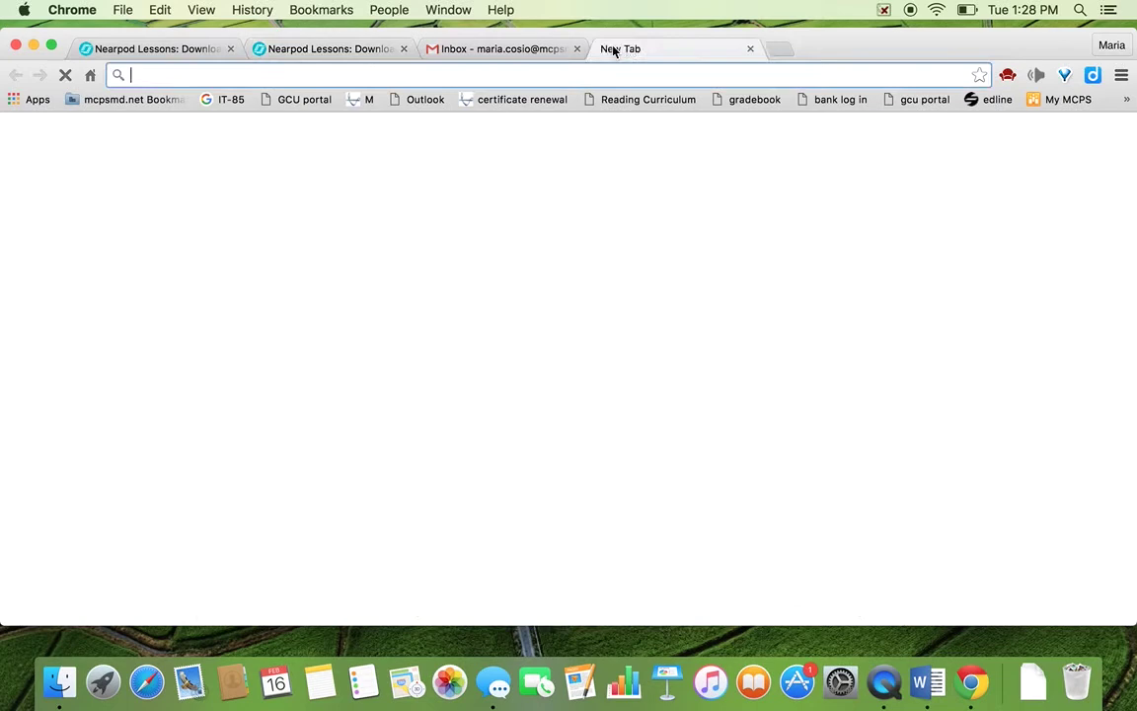
pyautogui.write('nearpod.co')
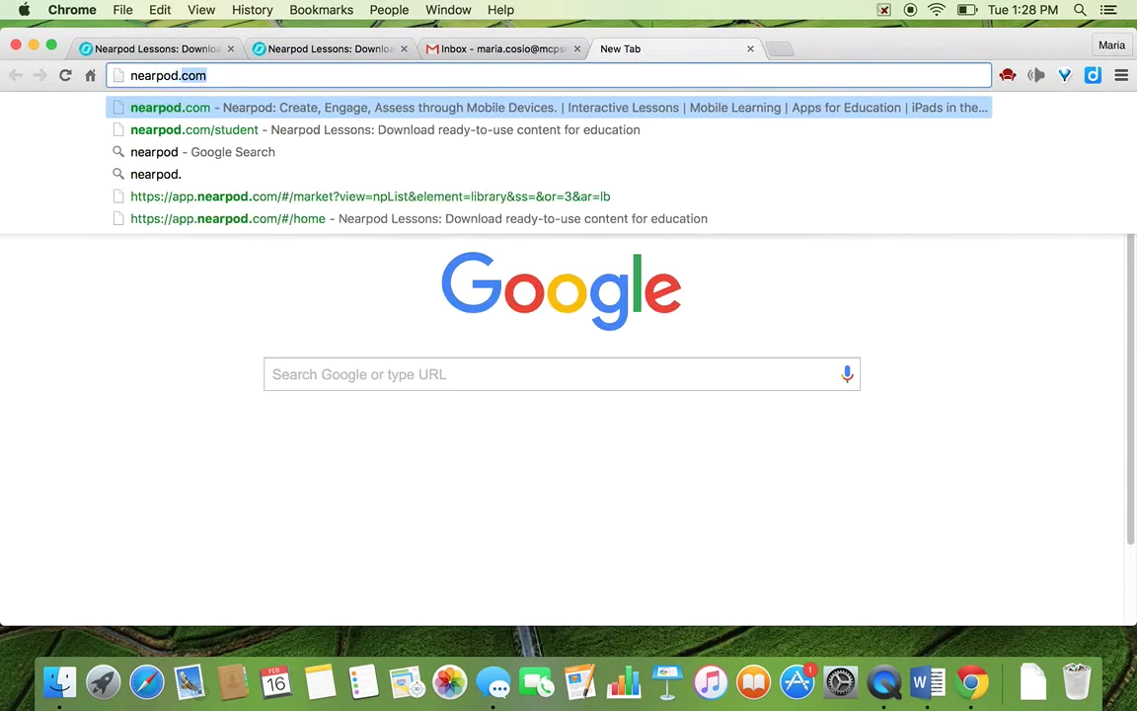
pyautogui.write('m/#/?st')
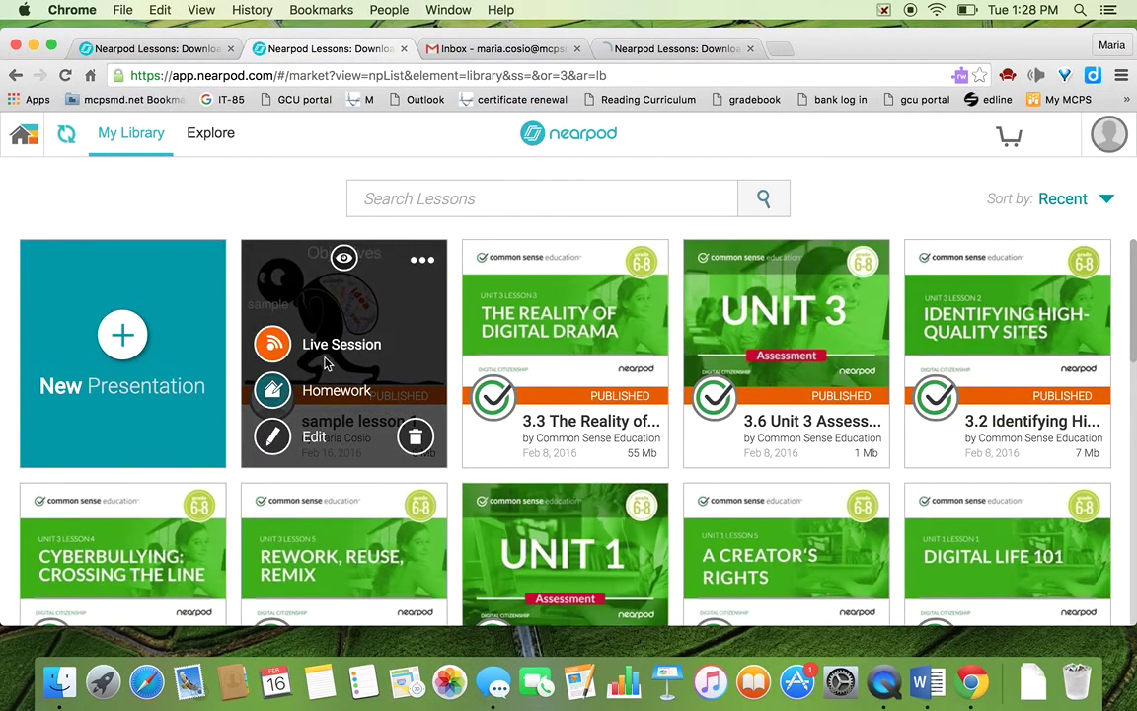
pyautogui.click(16, 152)
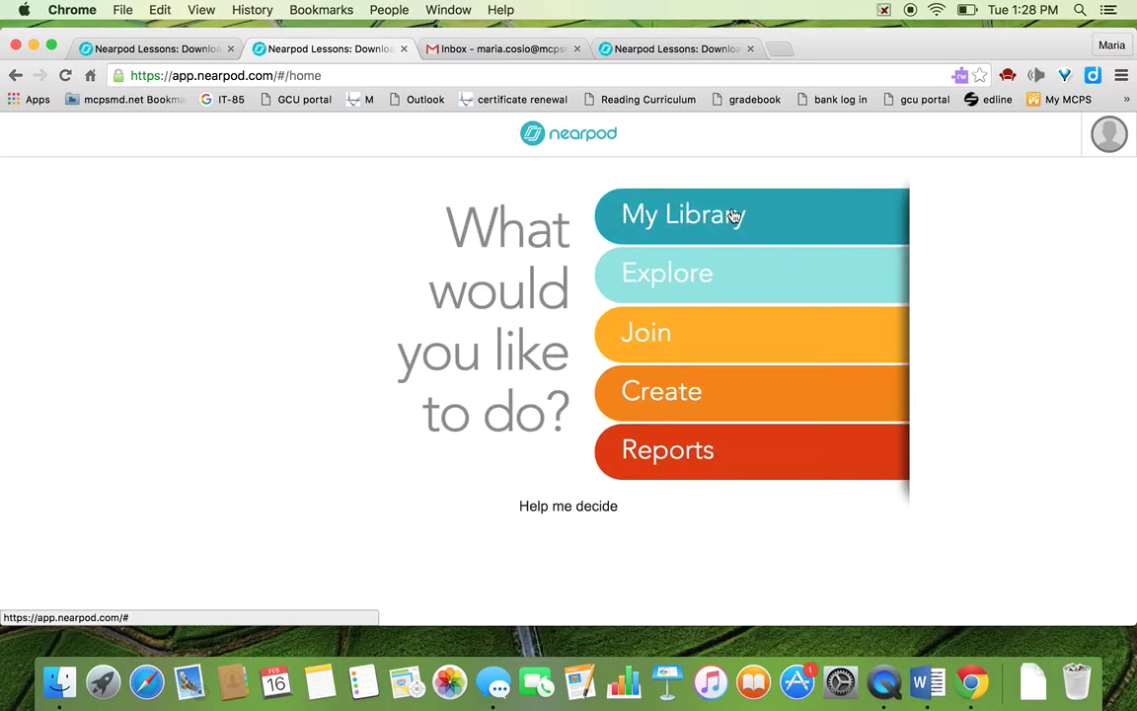
pyautogui.click(733, 215)
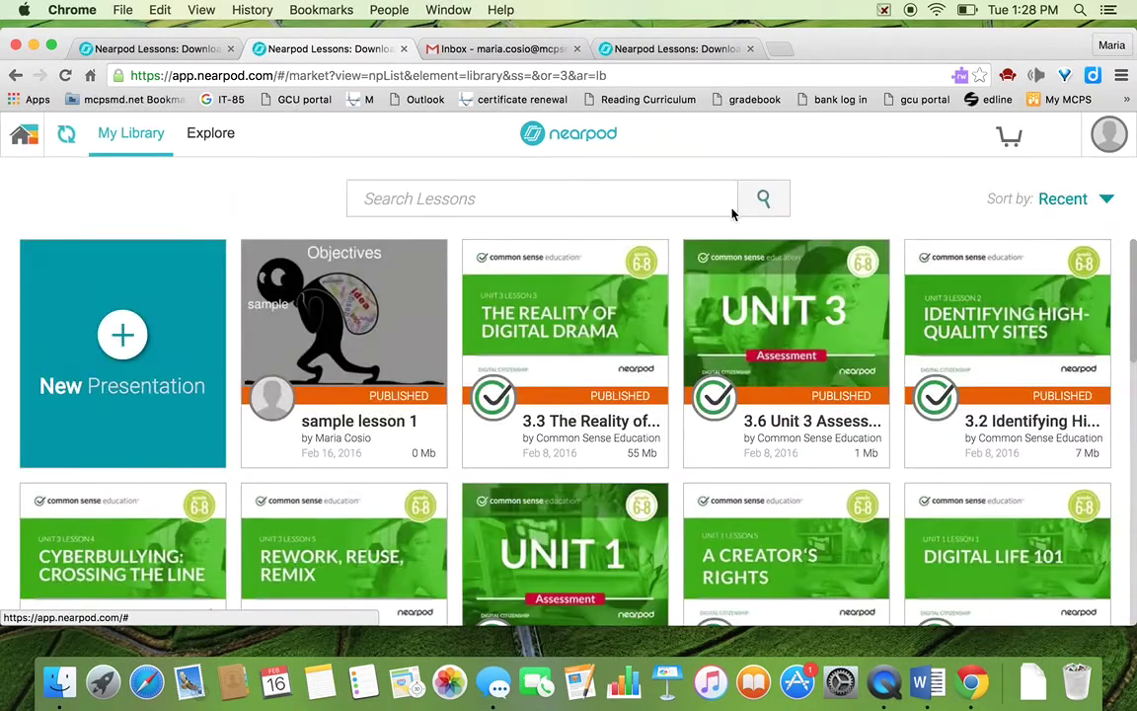
pyautogui.moveTo(296, 365)
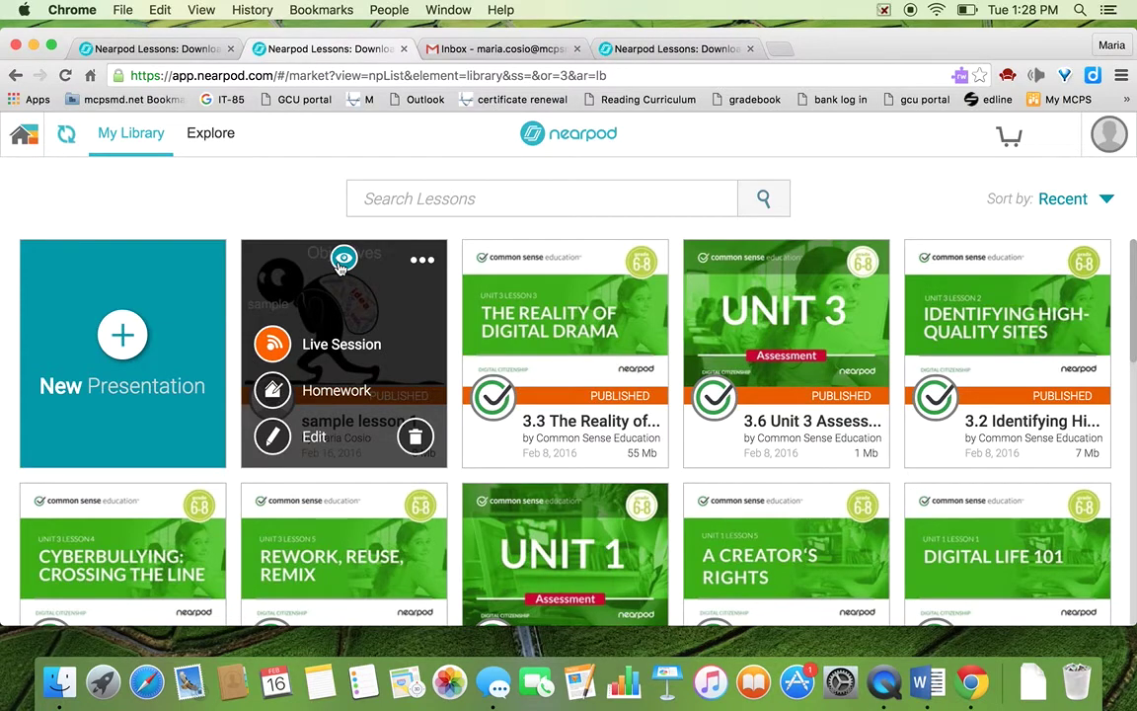
# Start a live session of sample lesson 1 and join it as a student using the session PIN
pyautogui.click(273, 347)
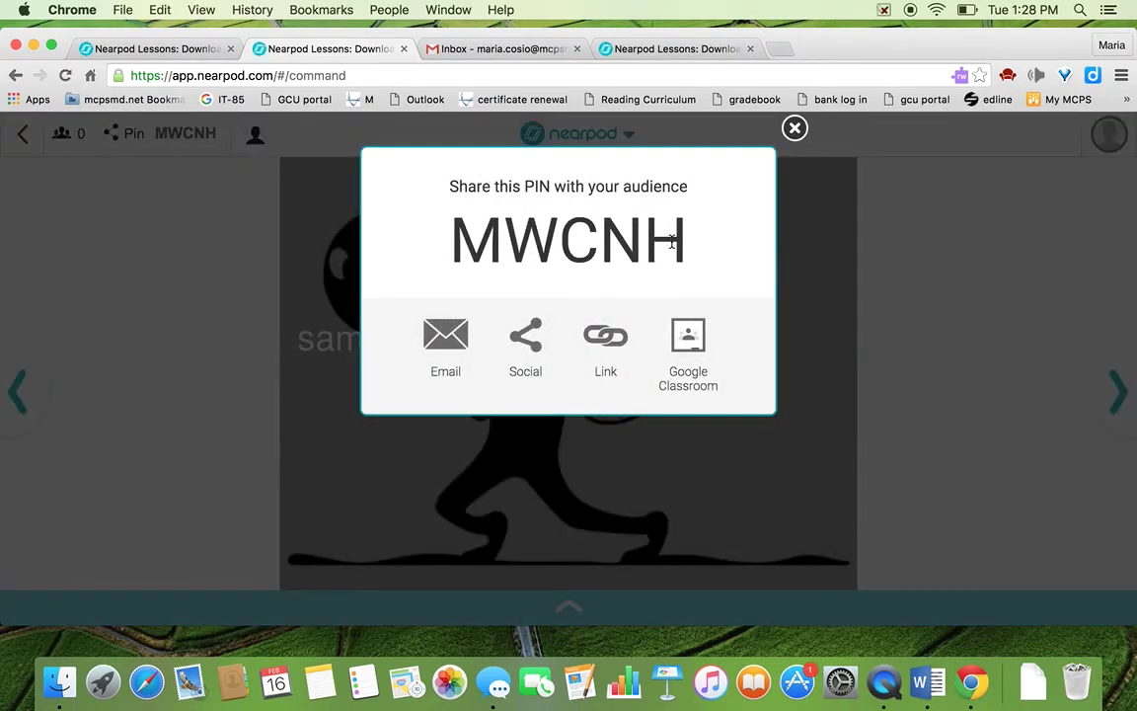
pyautogui.moveTo(693, 234)
pyautogui.mouseDown()
pyautogui.moveTo(501, 237)
pyautogui.moveTo(407, 221)
pyautogui.moveTo(454, 247)
pyautogui.mouseUp()
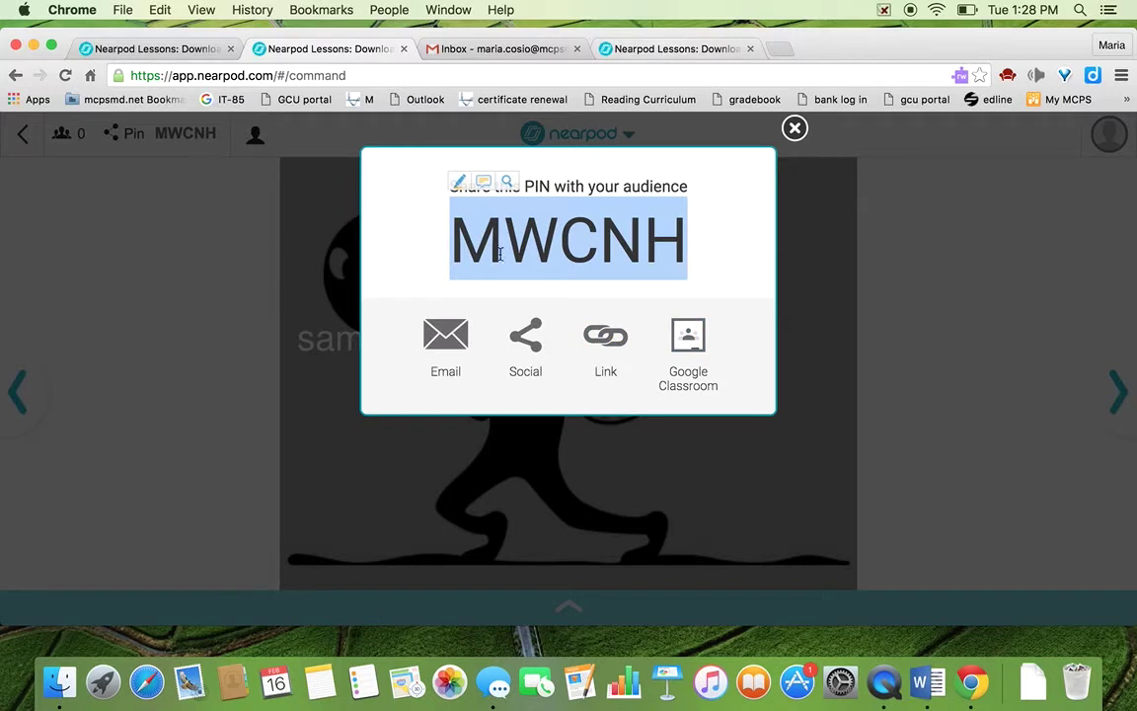
pyautogui.click(681, 51)
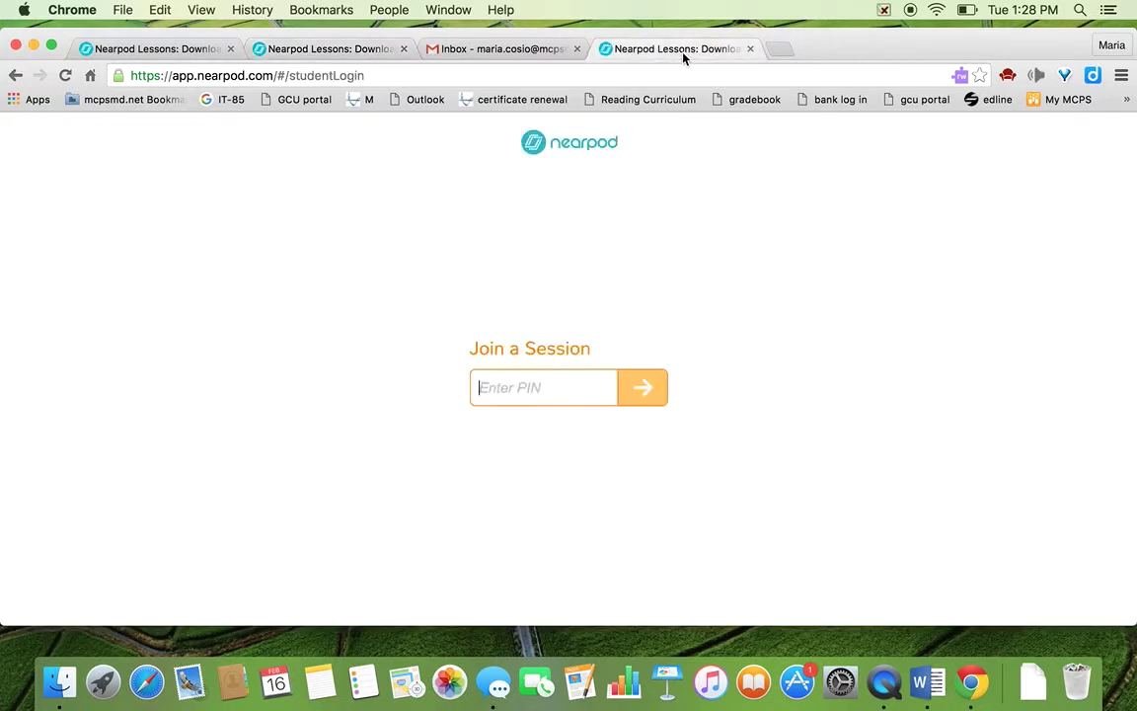
pyautogui.write('MWCNH')
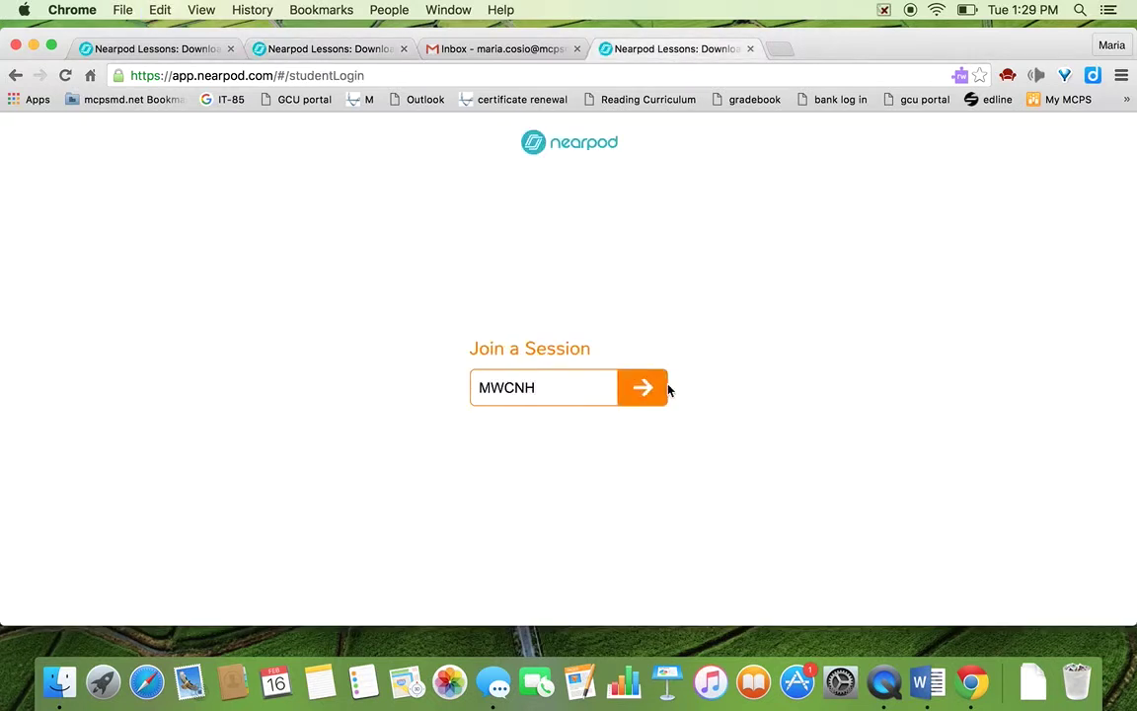
pyautogui.click(643, 388)
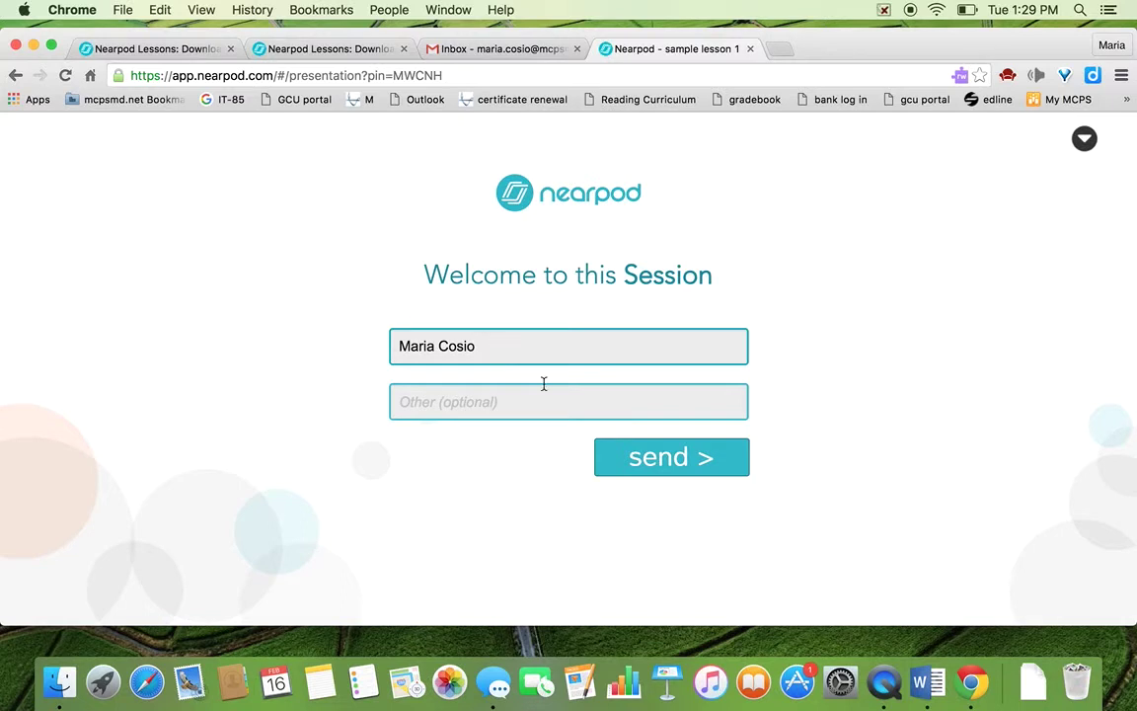
pyautogui.click(654, 461)
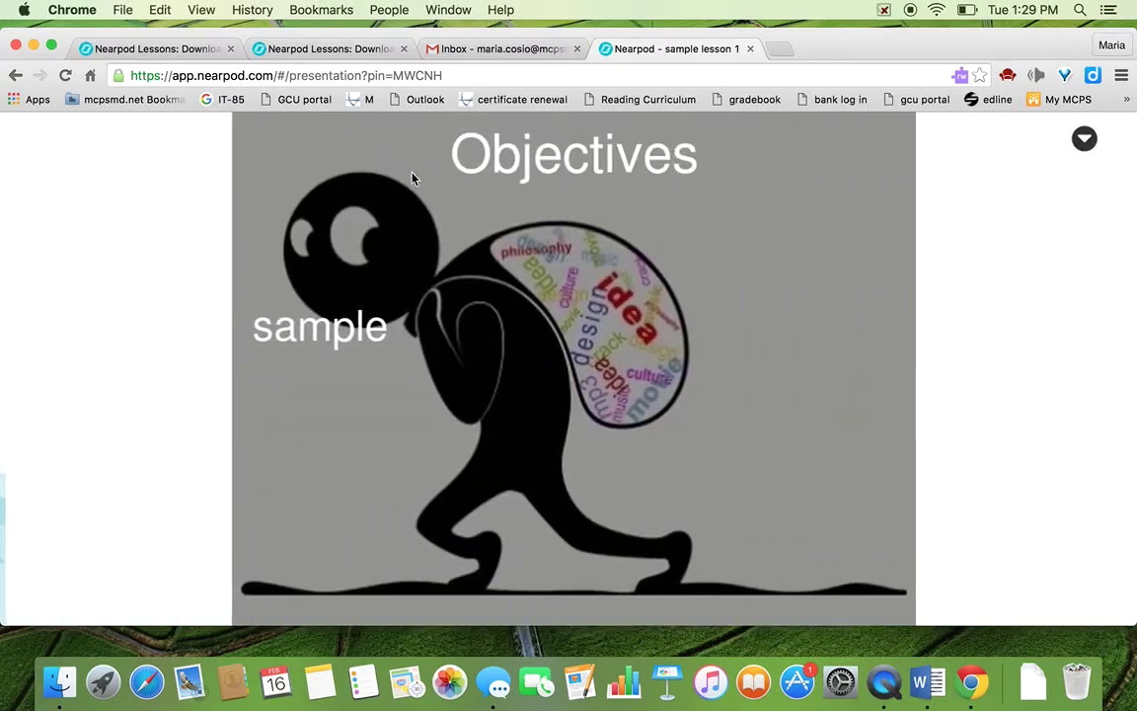
# Close the PIN dialog and advance the session to the plagiarism question slide
pyautogui.click(316, 49)
pyautogui.click(795, 130)
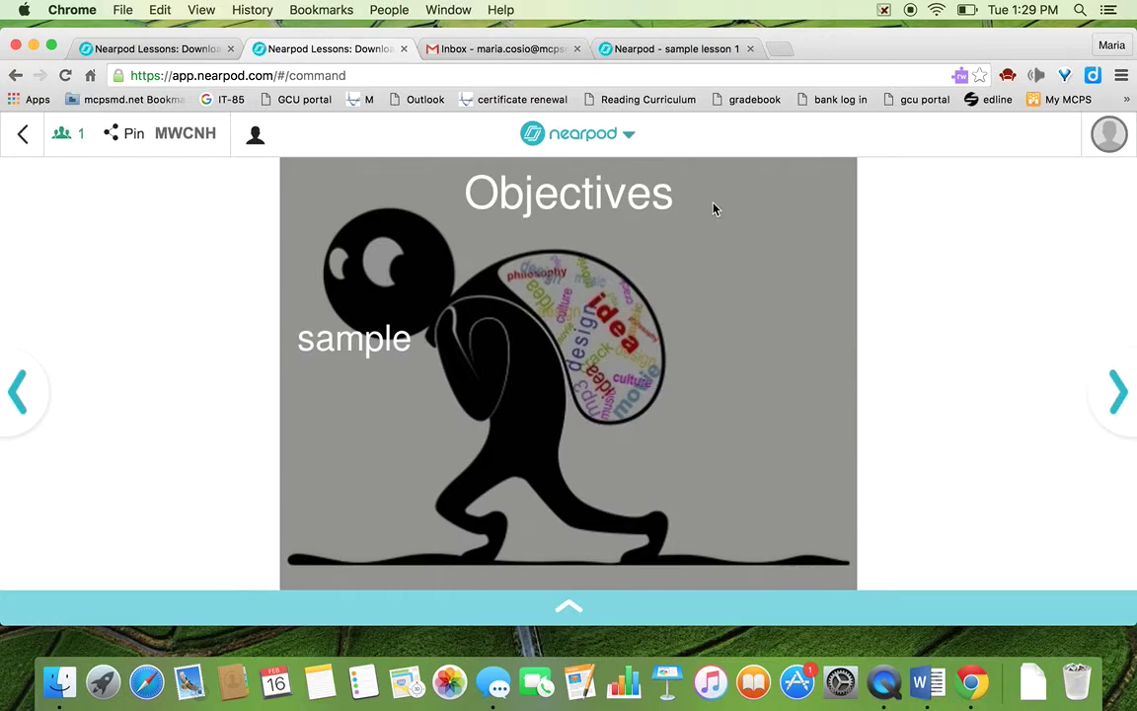
pyautogui.click(1114, 391)
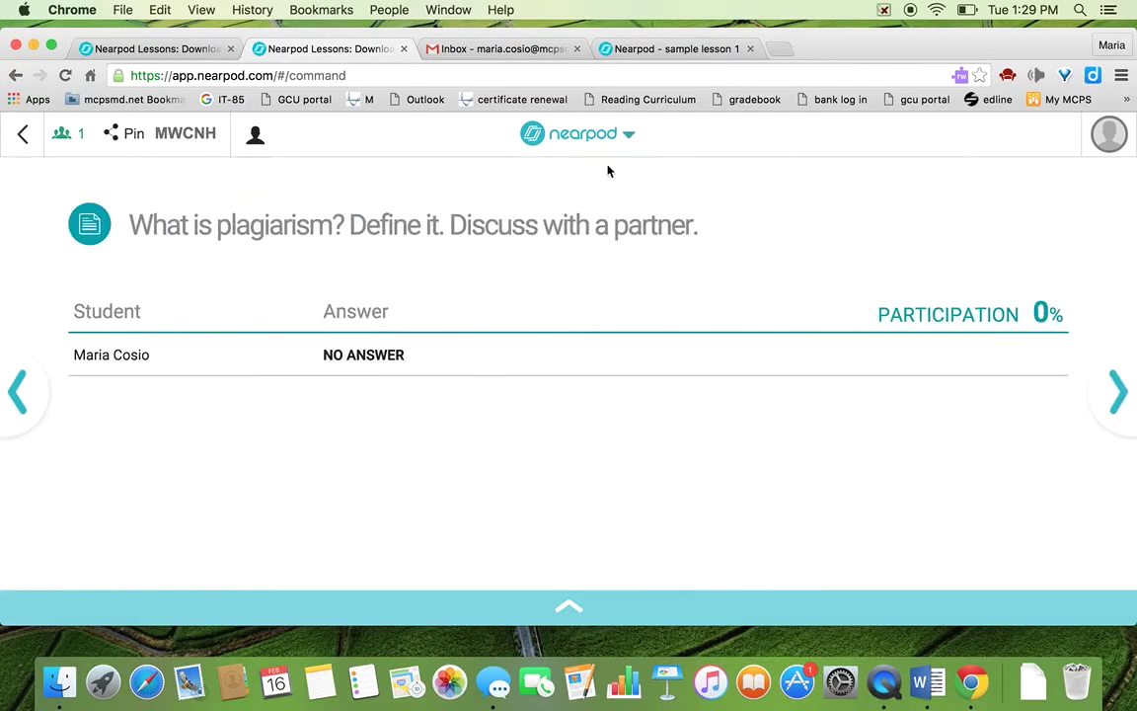
# As the student, submit 'Taking someone's ideas and claiming it as your own.' and check the teacher view
pyautogui.click(665, 48)
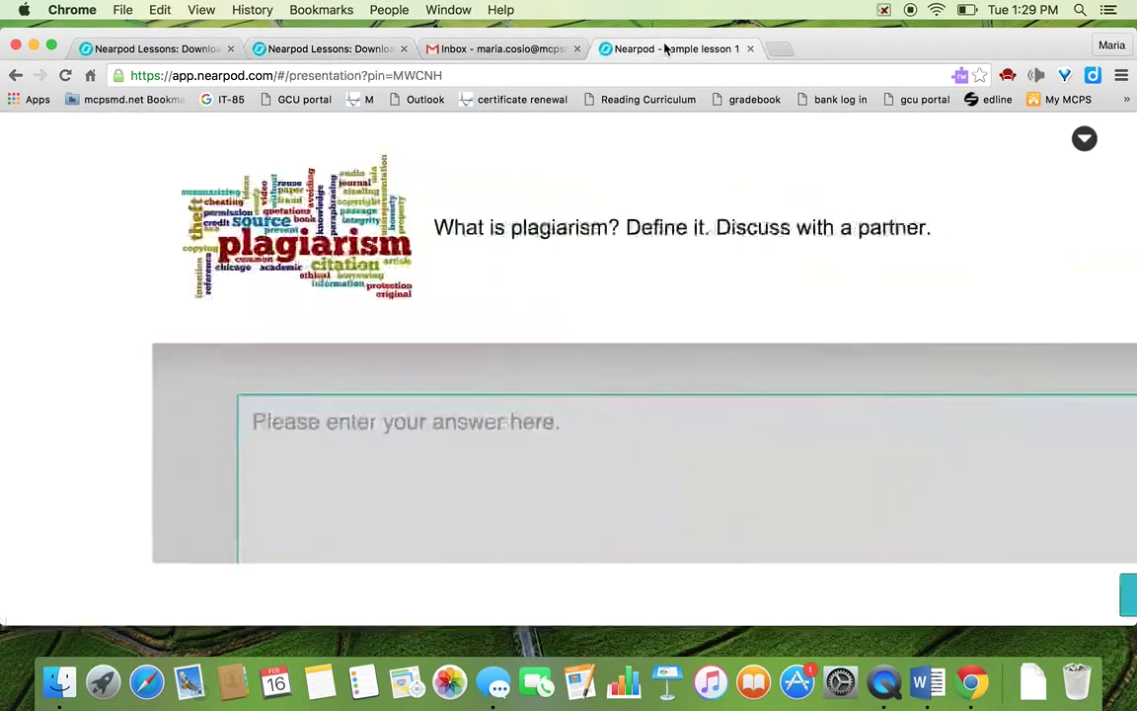
pyautogui.click(432, 449)
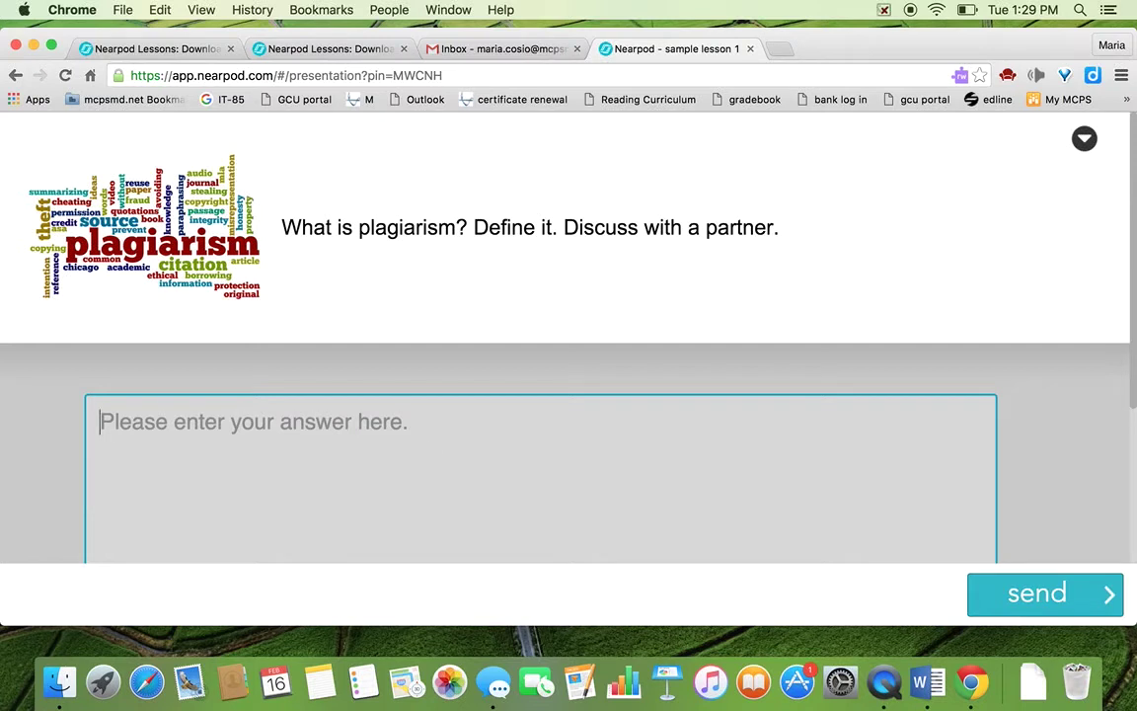
pyautogui.write("Taking someone's")
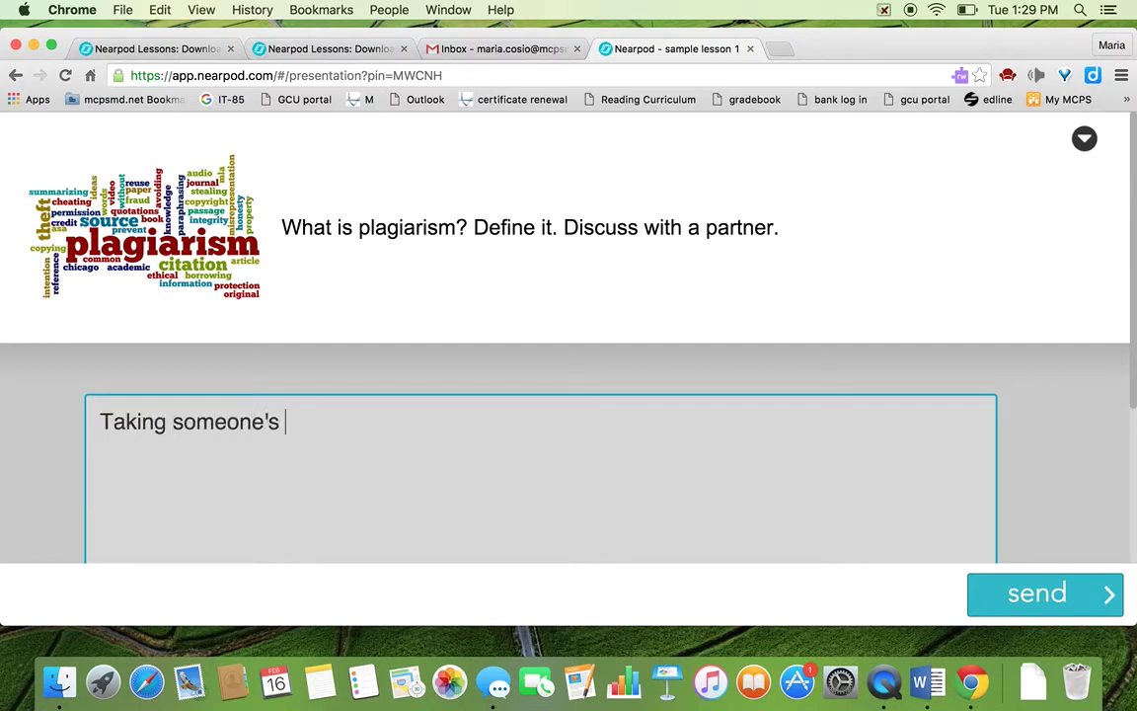
pyautogui.write(' ideas and claim')
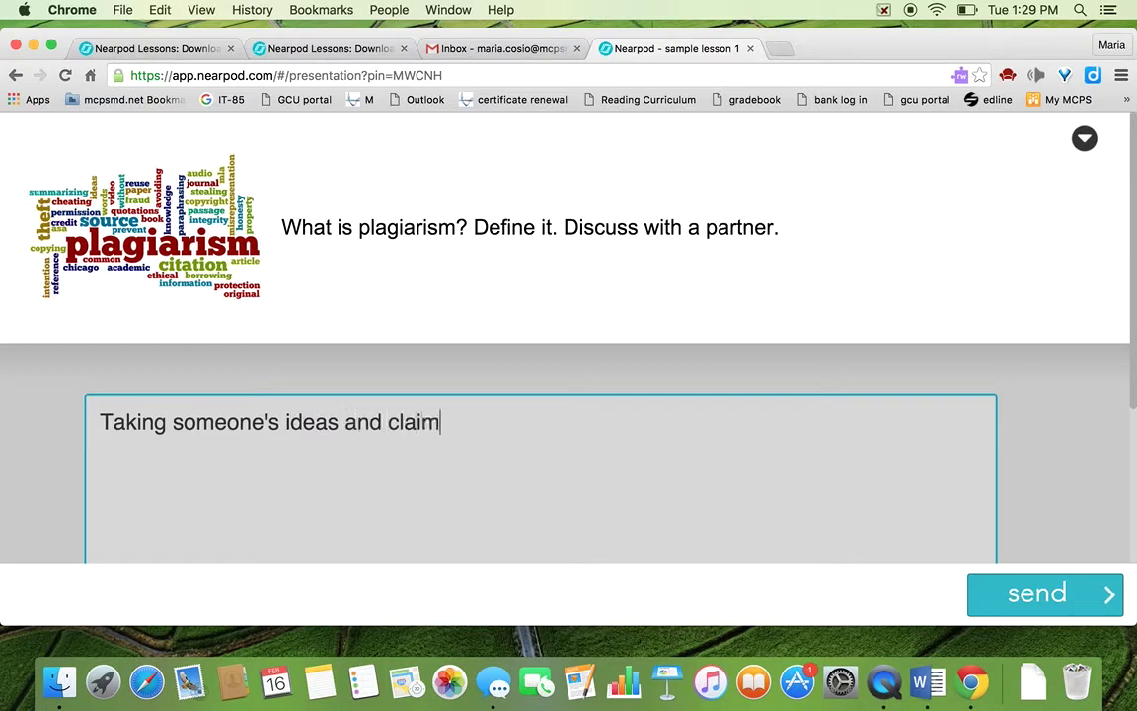
pyautogui.write('ing it as your ')
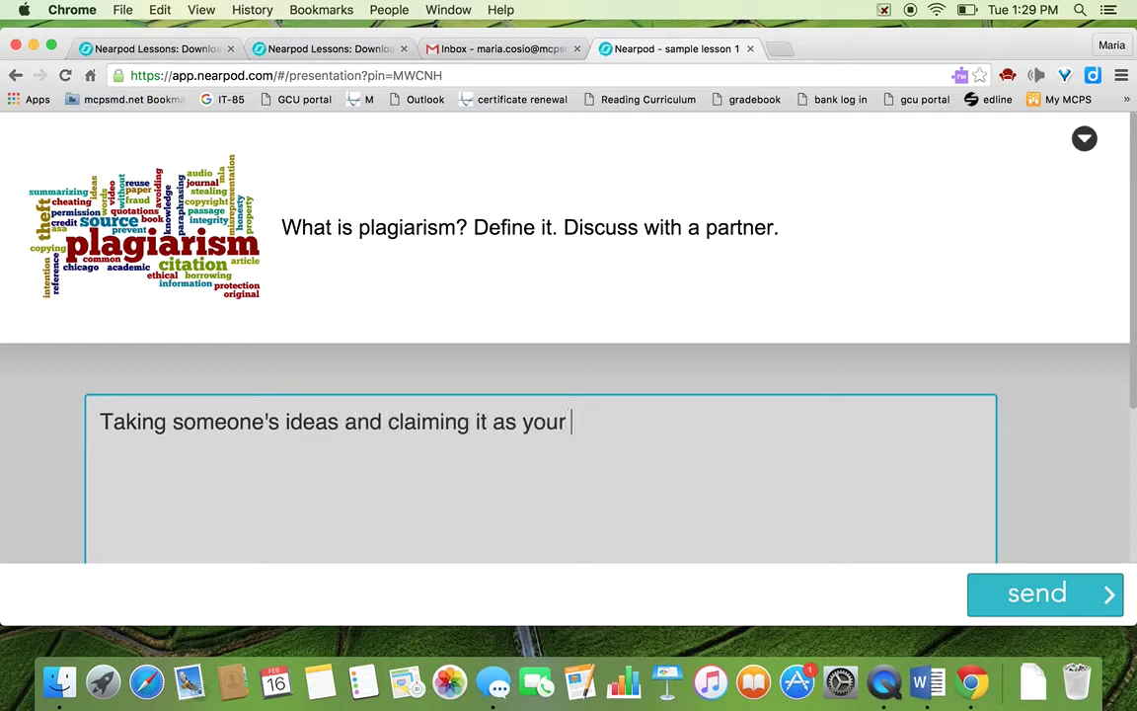
pyautogui.write('own.')
pyautogui.click(986, 595)
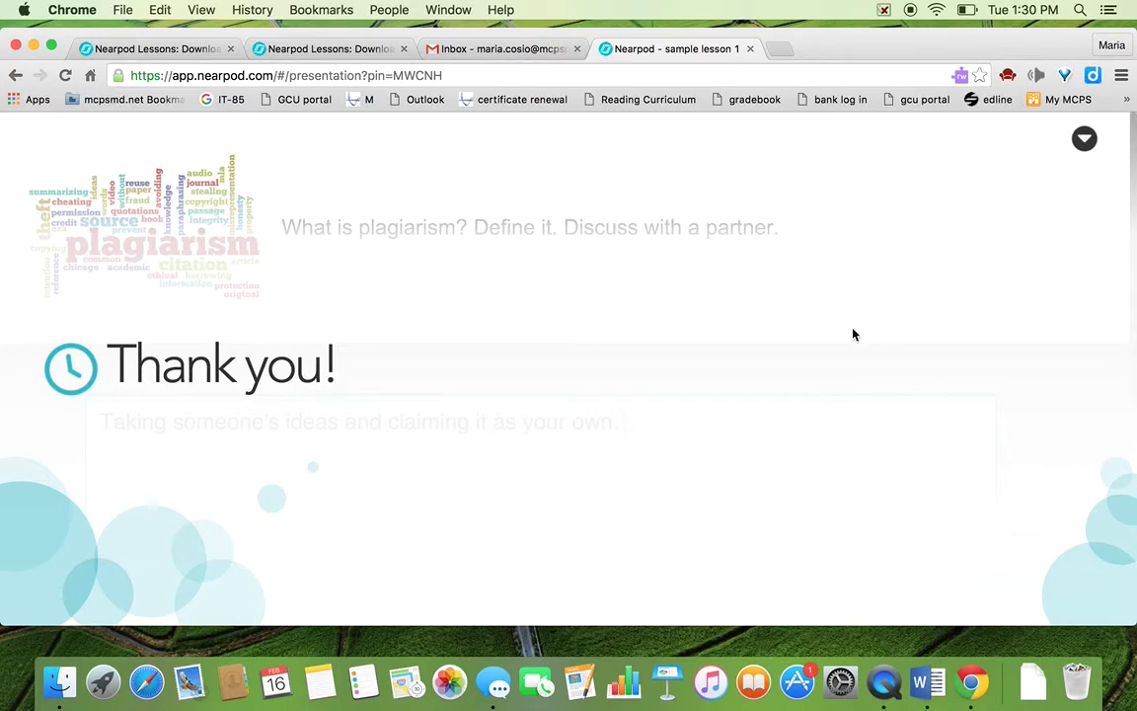
pyautogui.click(318, 51)
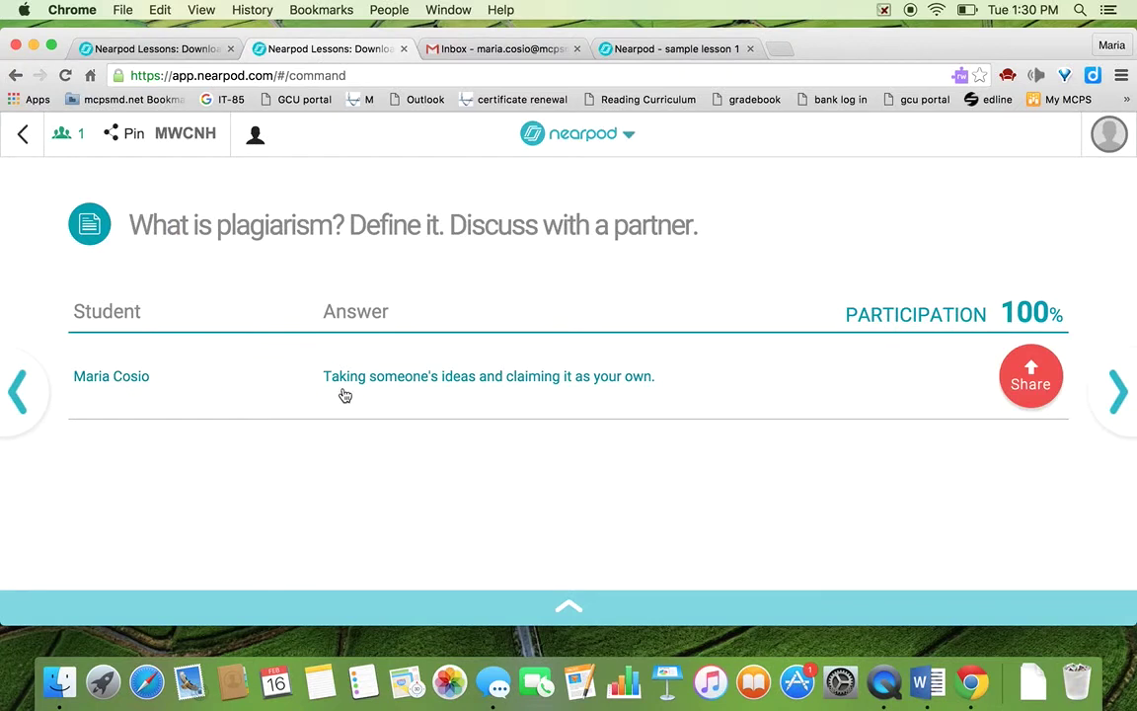
# Close the Gmail tab and share the student's answer, viewing it on the student screen
pyautogui.click(577, 49)
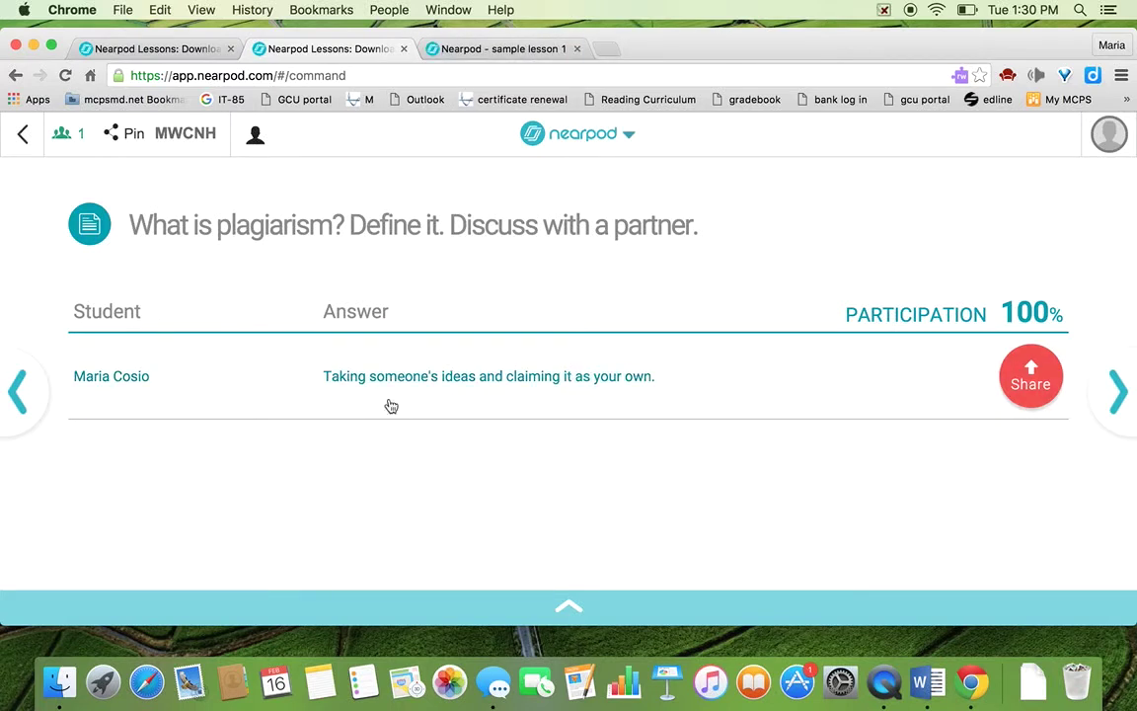
pyautogui.click(1034, 381)
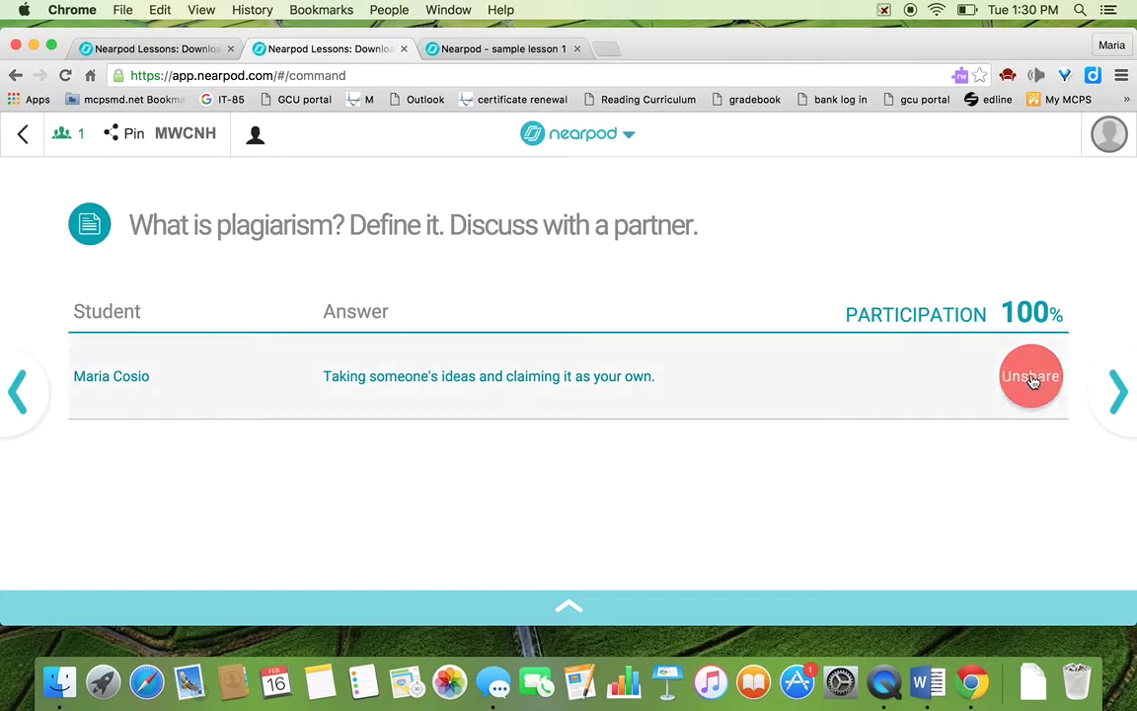
pyautogui.click(499, 46)
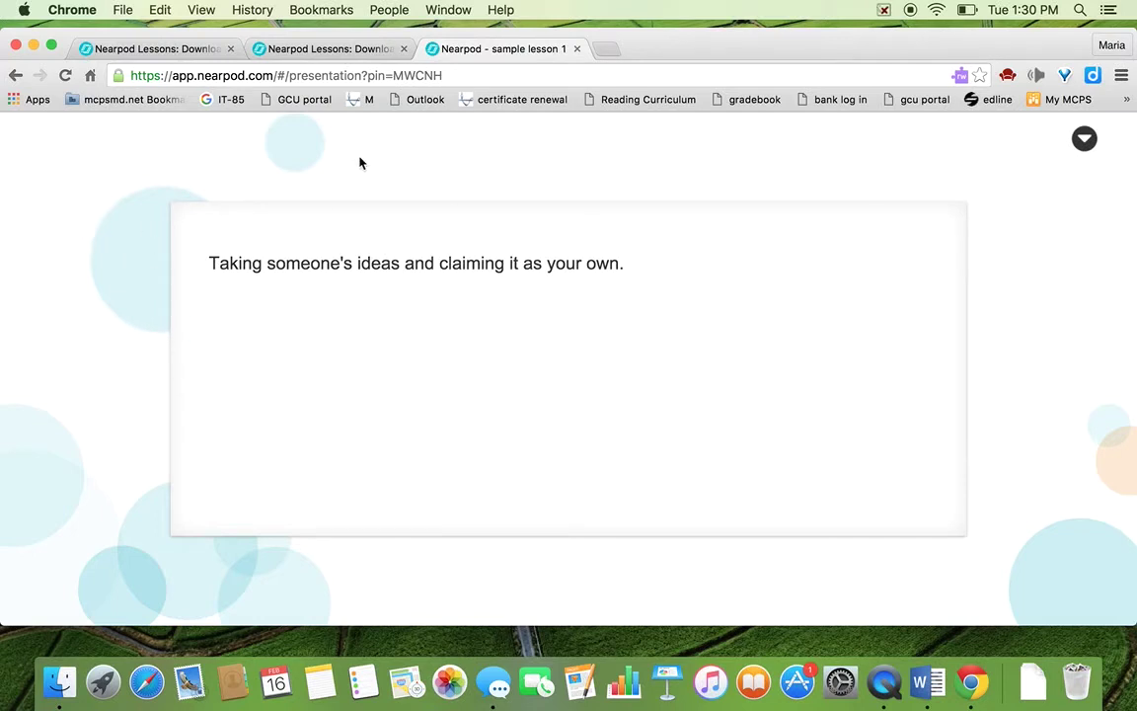
# Unshare the answer and advance to the Understanding Plagiarism video slide
pyautogui.click(319, 49)
pyautogui.click(1044, 377)
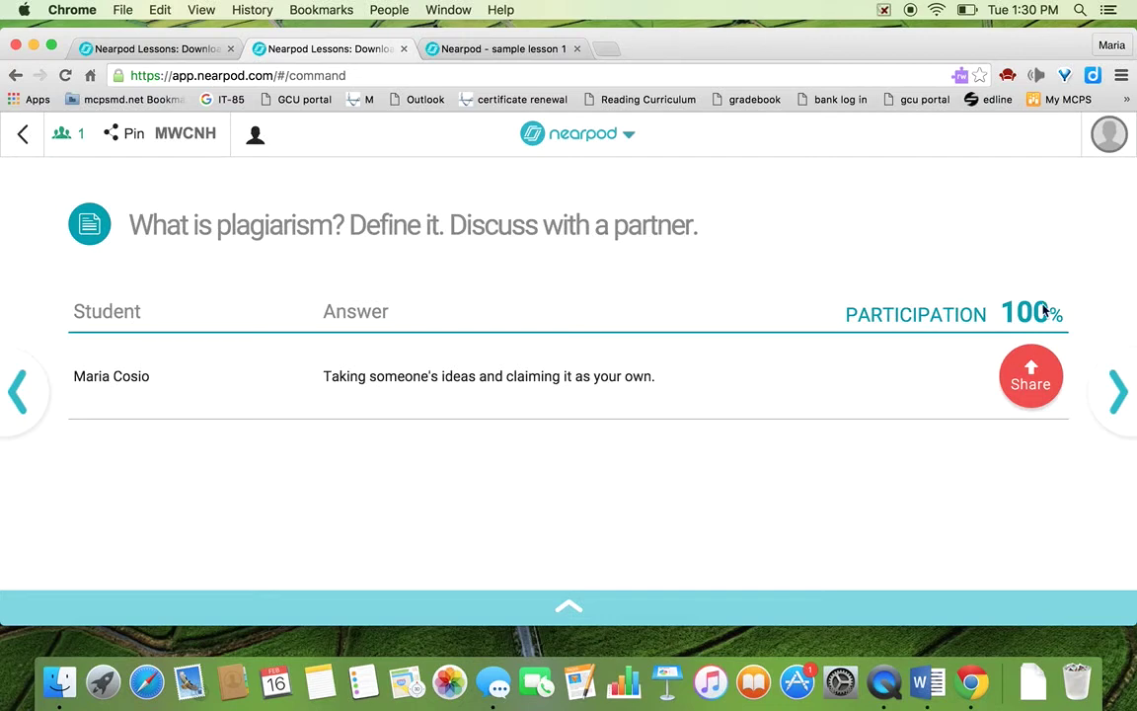
pyautogui.click(1116, 413)
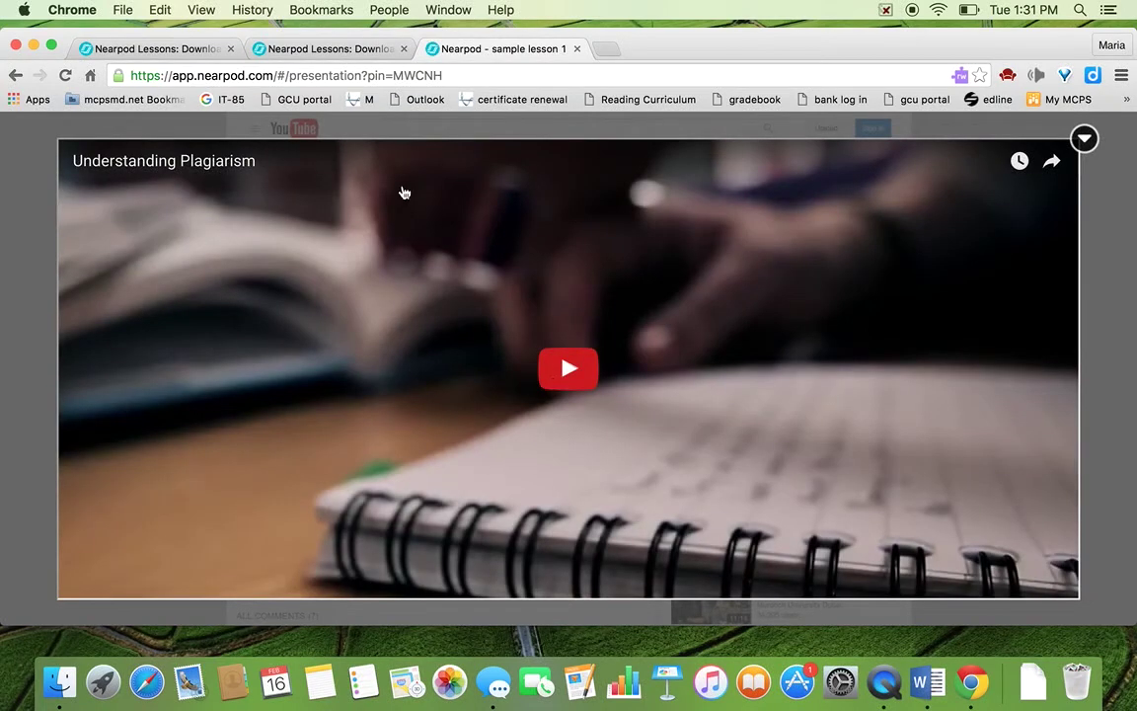
# Play and pause the Understanding Plagiarism video, then advance to the Plagiarism slideshow
pyautogui.click(551, 380)
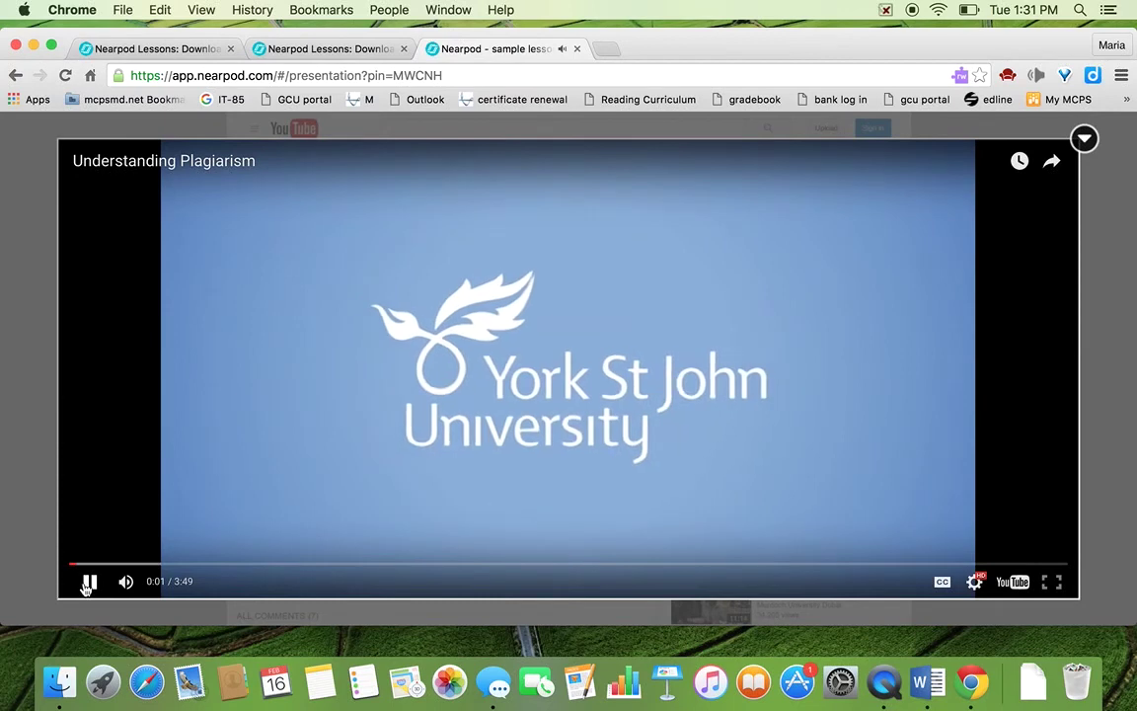
pyautogui.click(88, 582)
pyautogui.click(285, 48)
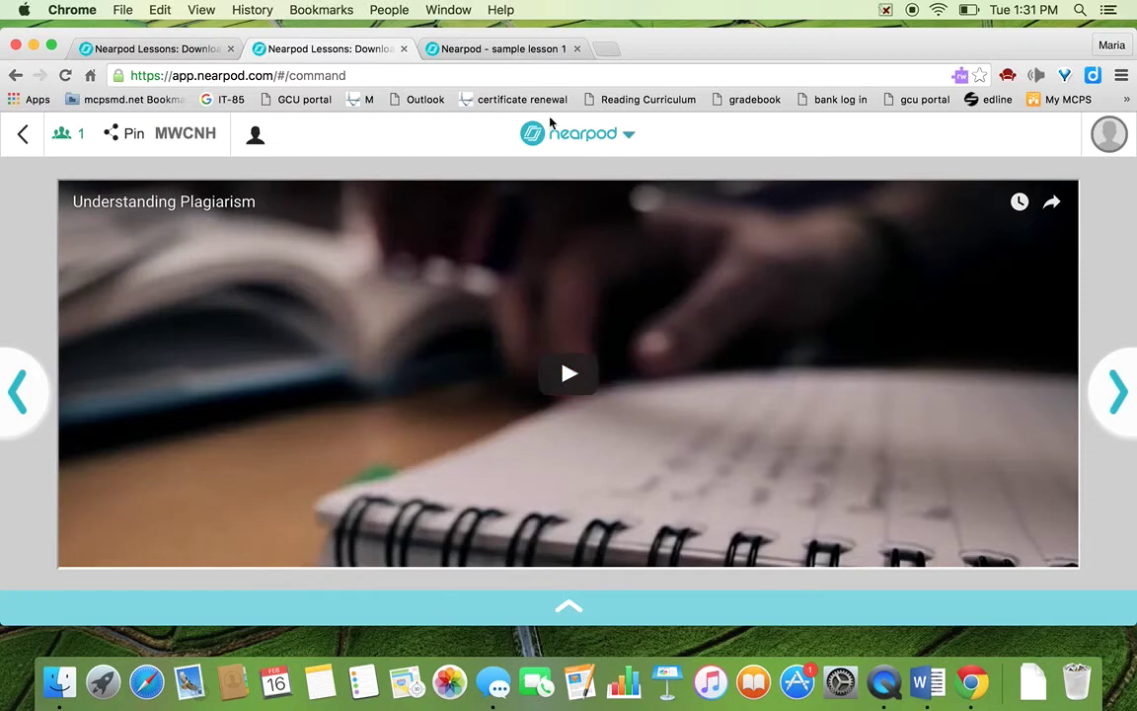
pyautogui.click(1105, 407)
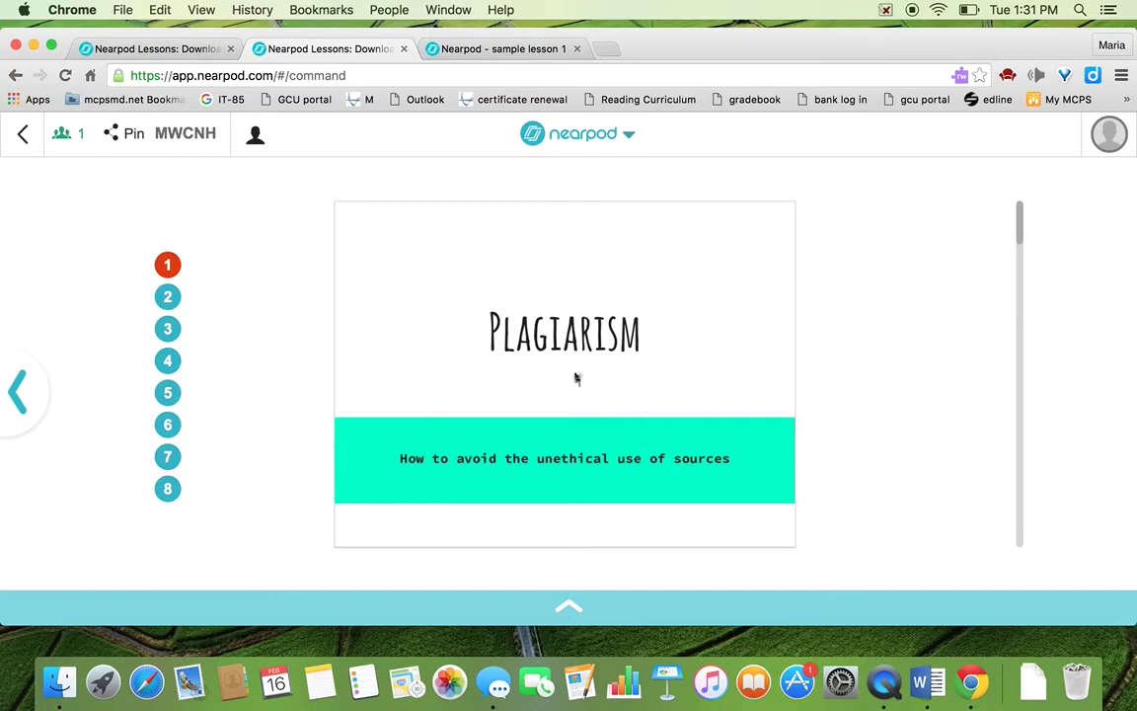
pyautogui.click(476, 49)
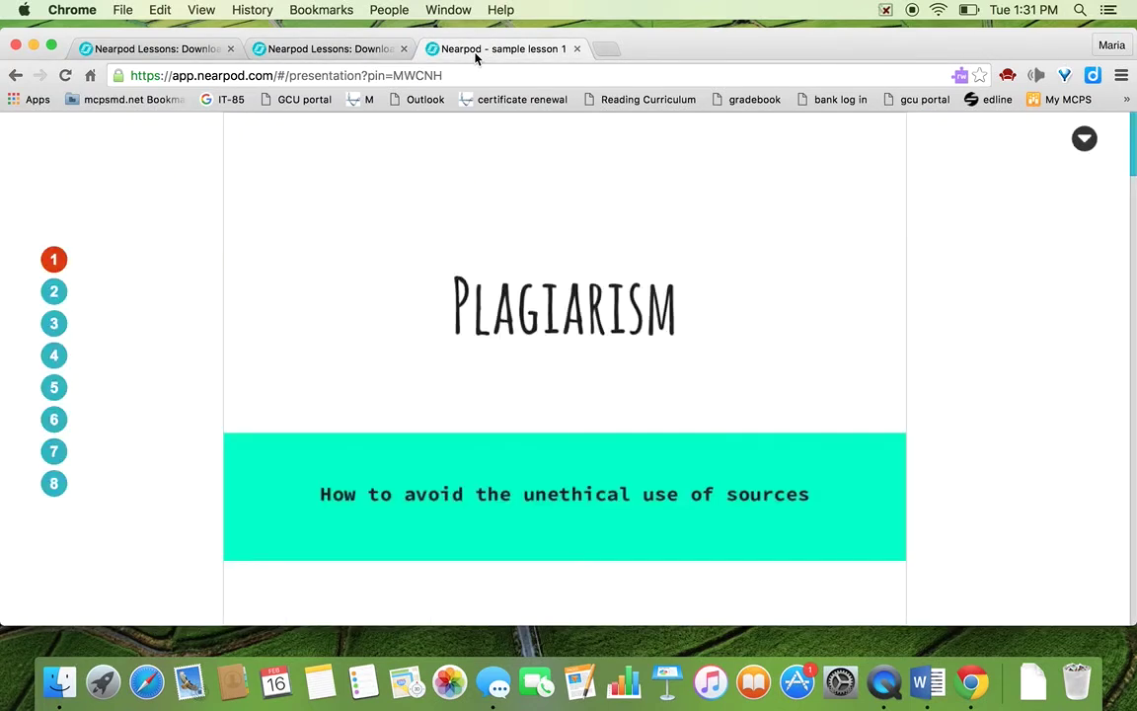
pyautogui.click(54, 291)
pyautogui.click(53, 326)
pyautogui.click(53, 355)
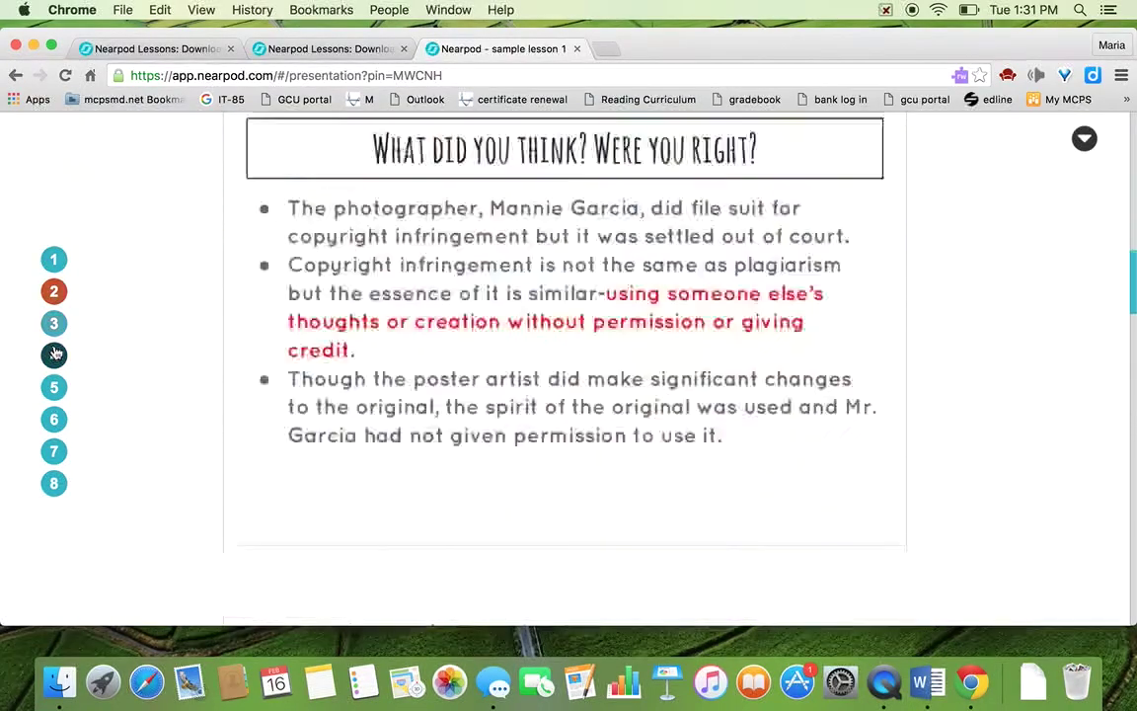
pyautogui.click(54, 387)
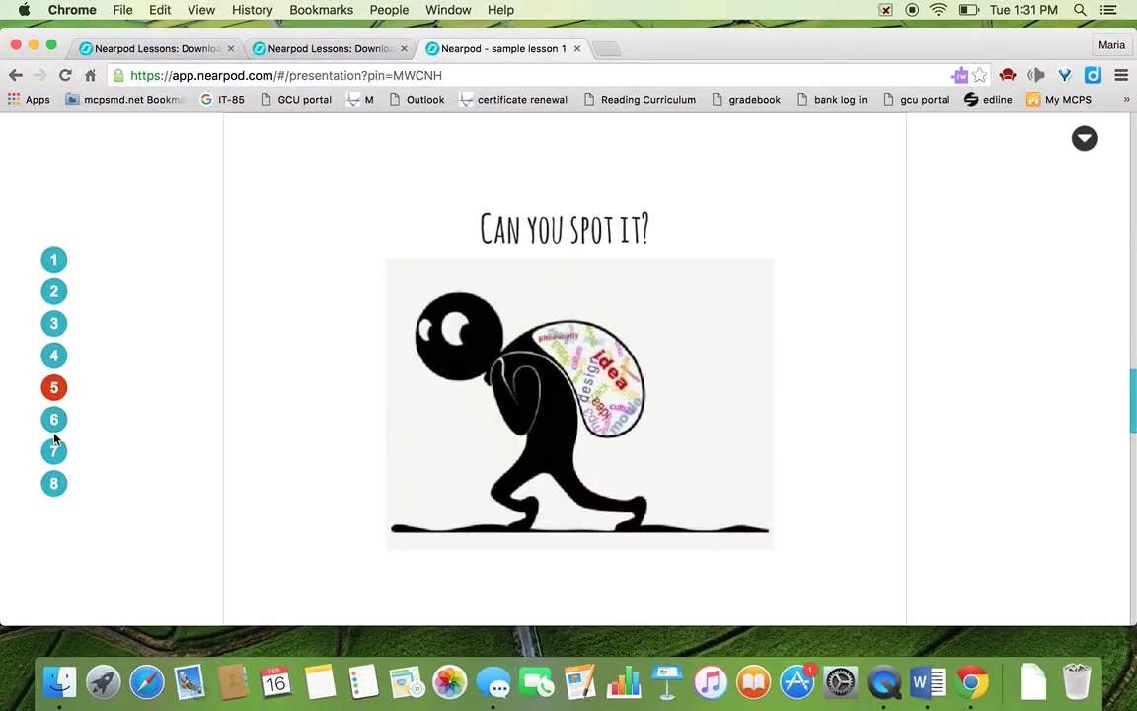
pyautogui.click(55, 419)
pyautogui.click(53, 481)
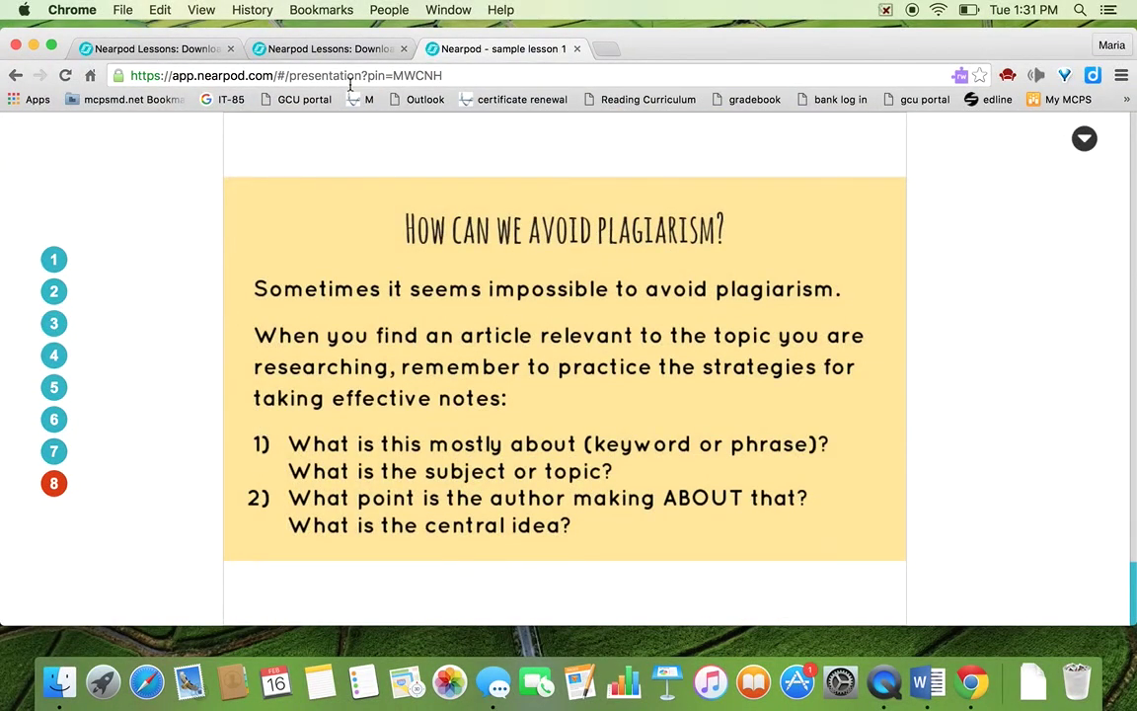
pyautogui.click(341, 48)
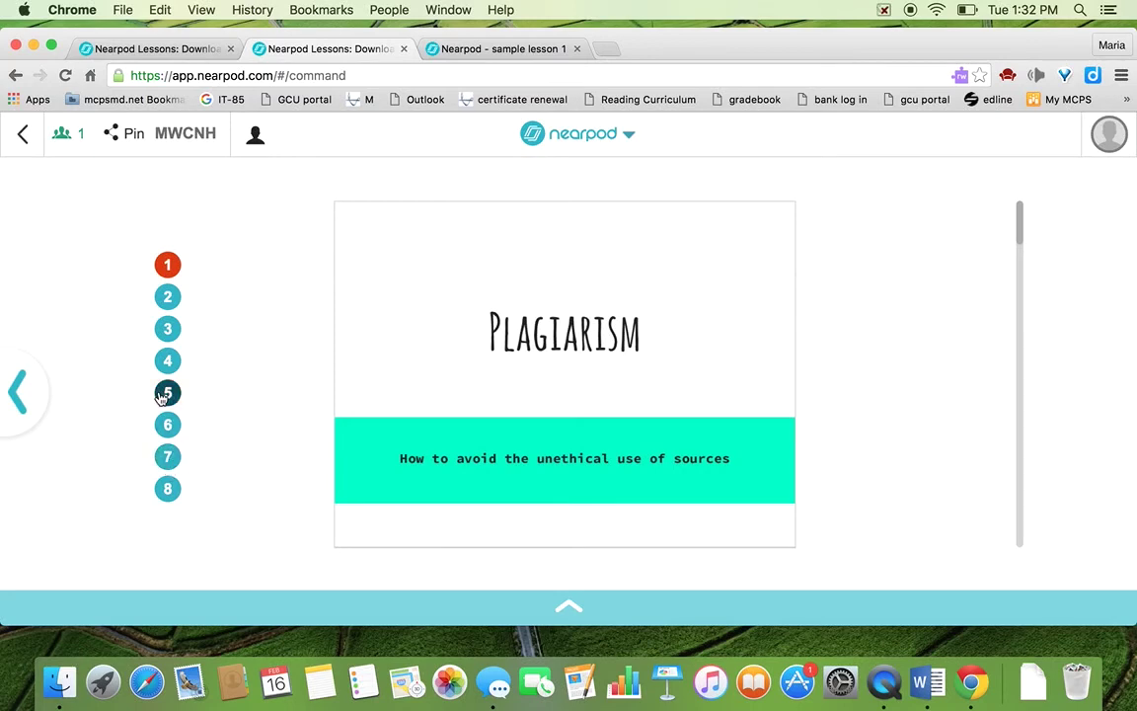
pyautogui.click(167, 298)
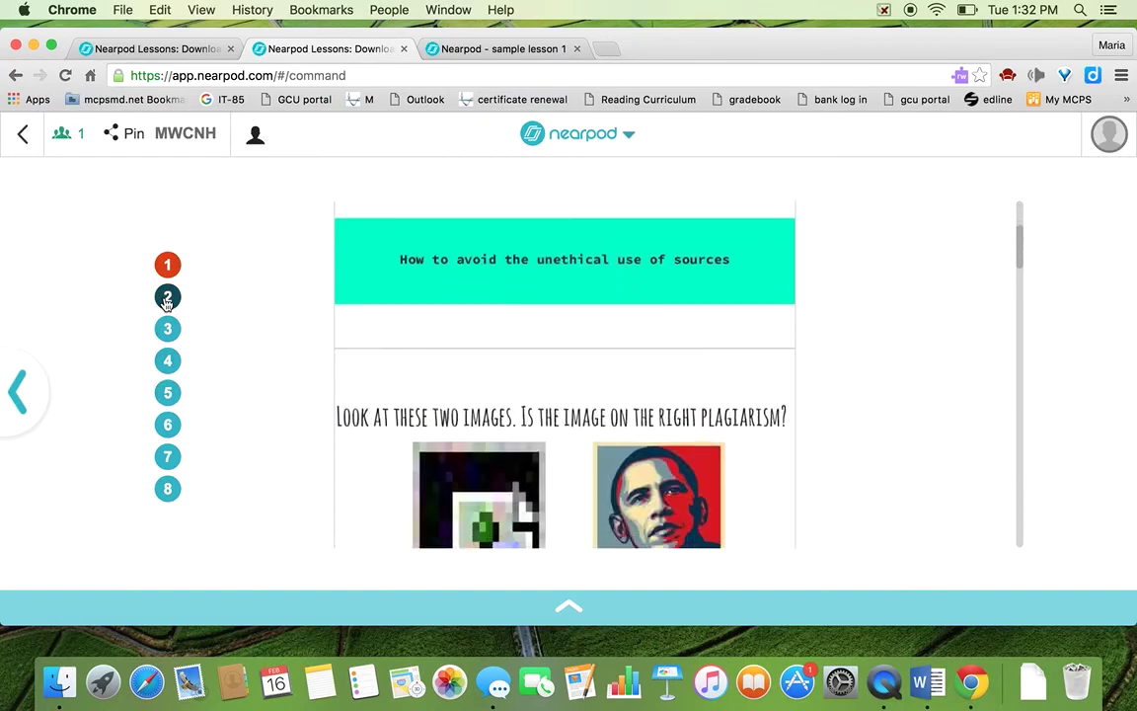
pyautogui.click(168, 329)
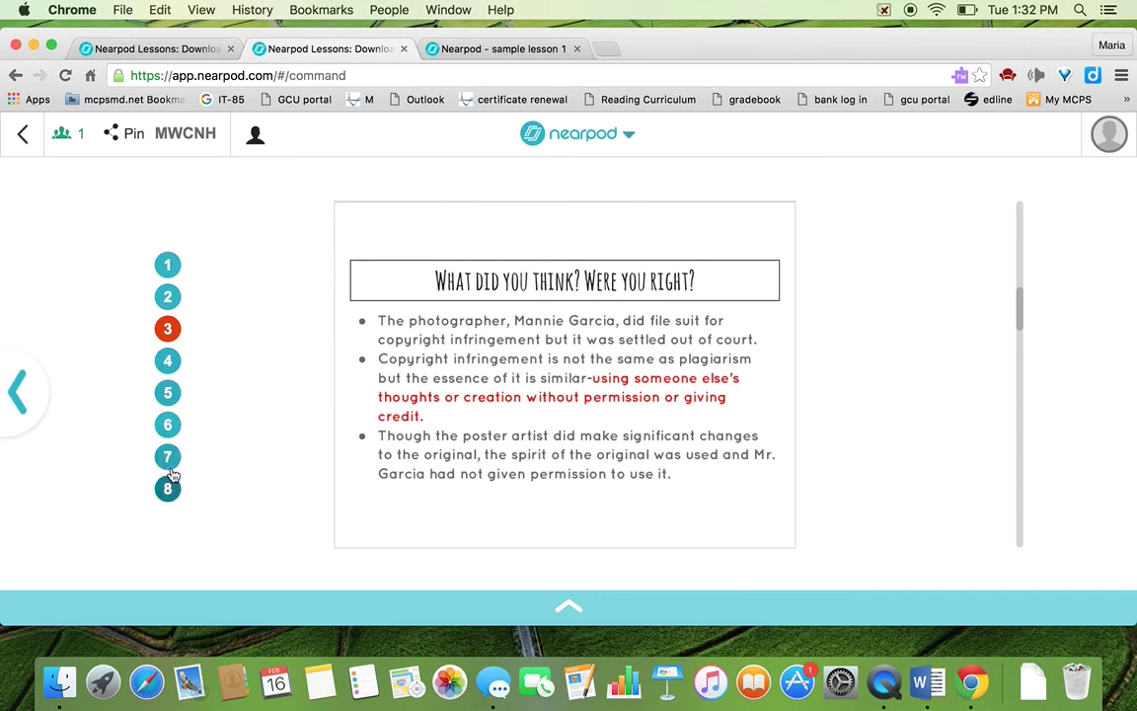
pyautogui.click(168, 264)
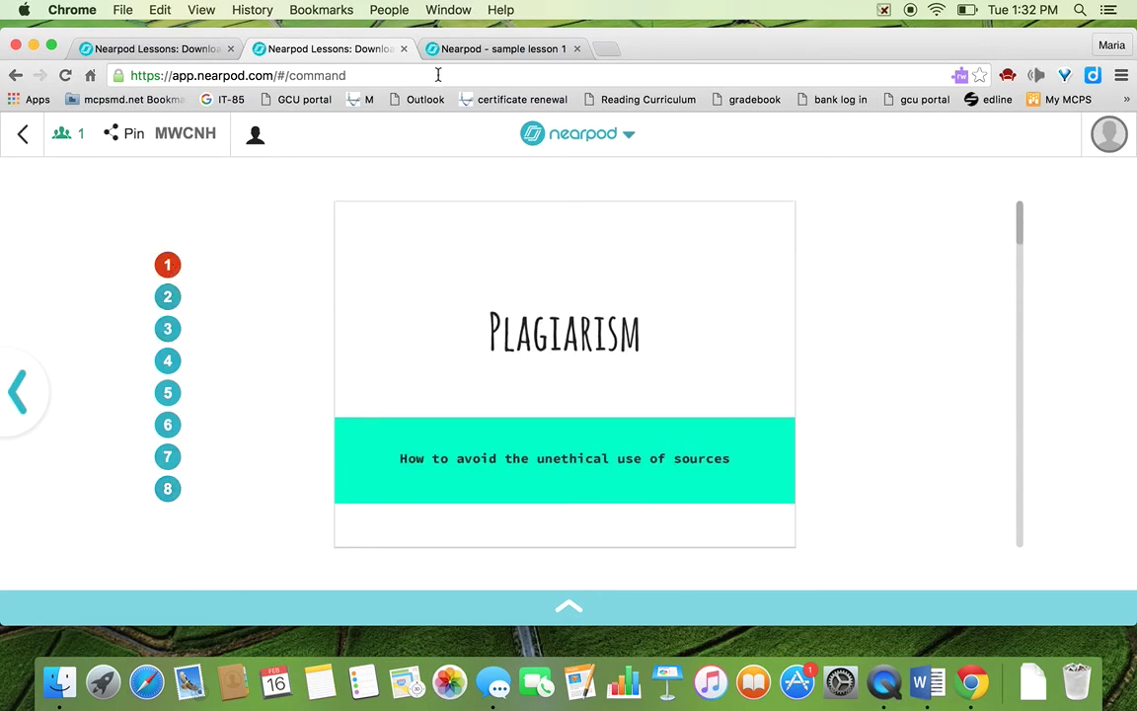
pyautogui.click(412, 49)
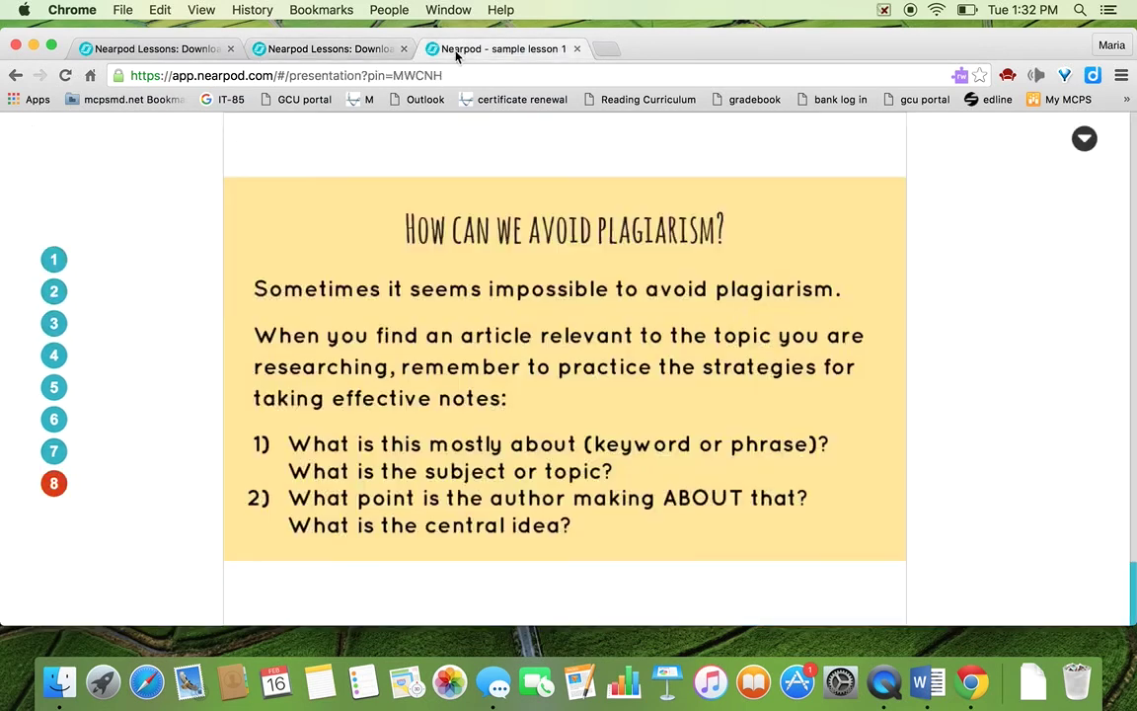
pyautogui.click(54, 325)
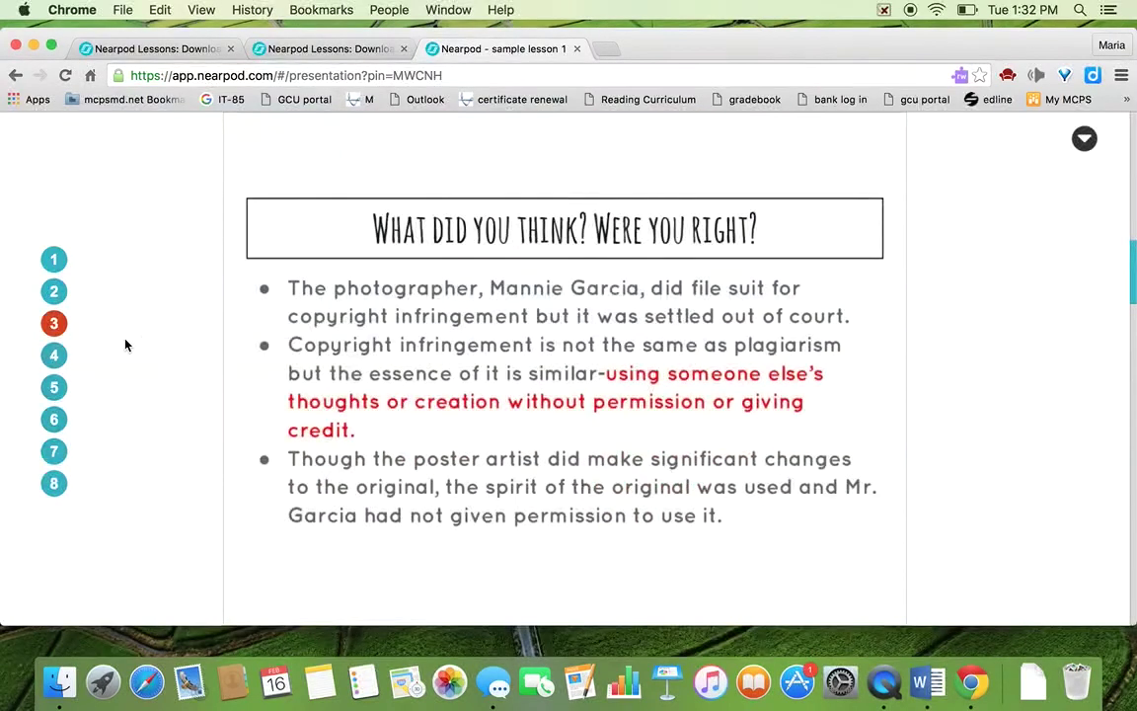
pyautogui.click(48, 381)
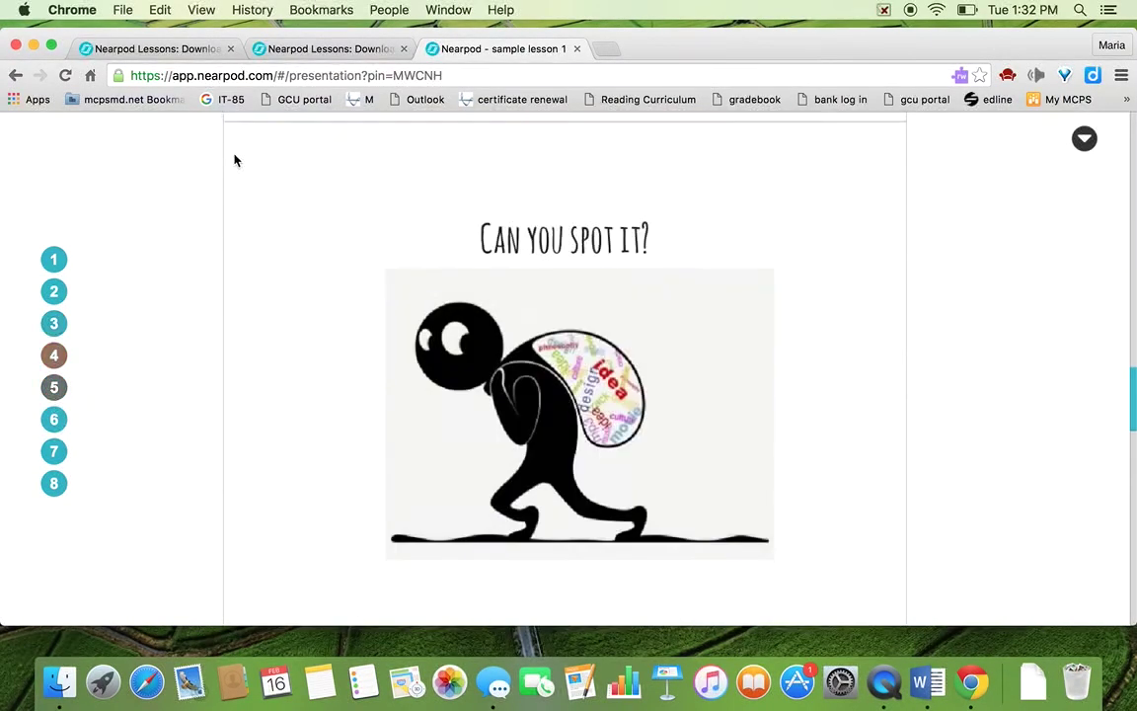
pyautogui.click(310, 48)
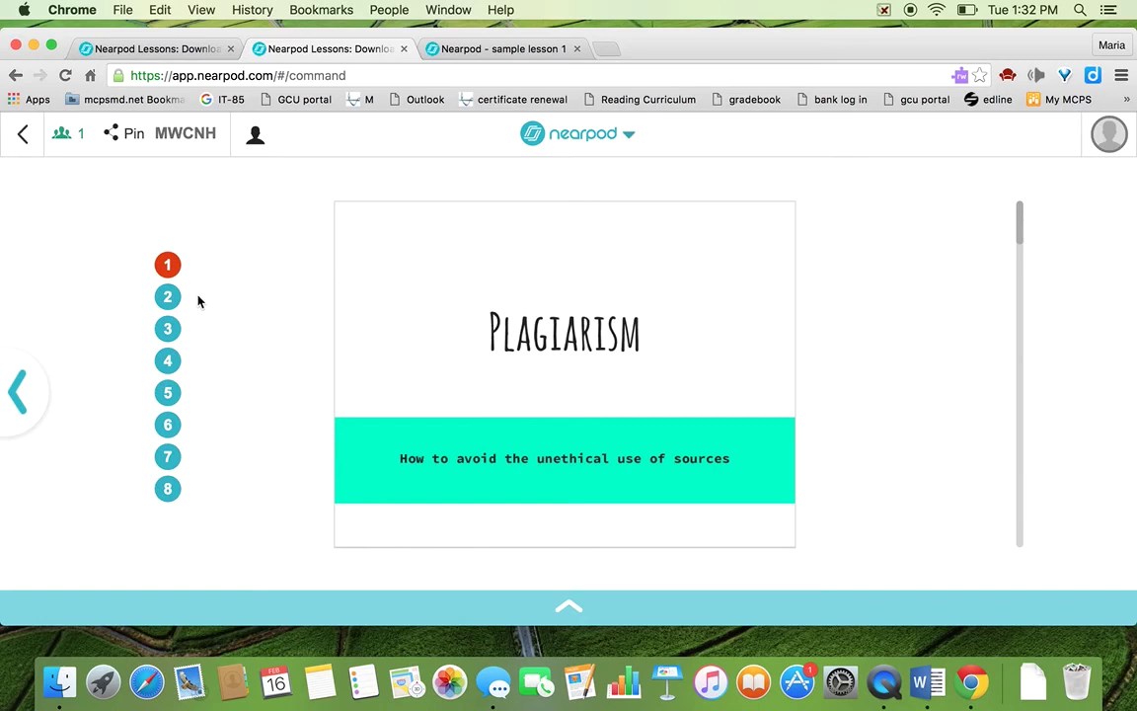
# E-mail the session's assessment report from Reports, then open Gmail in a new tab
pyautogui.click(577, 144)
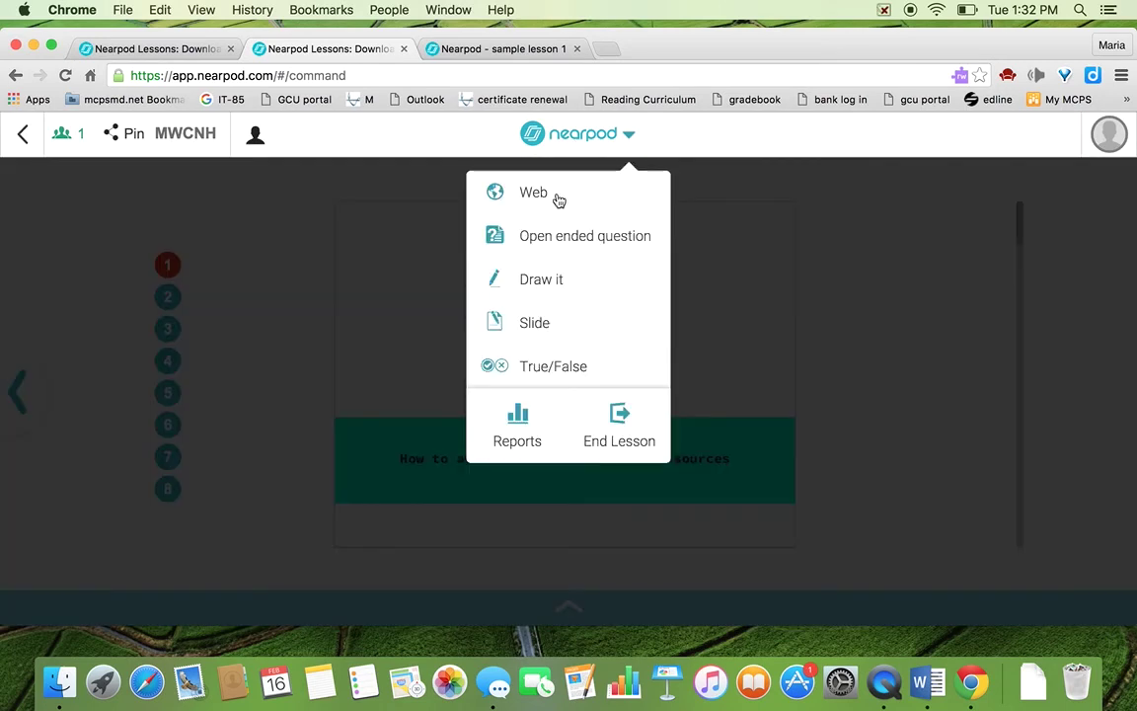
pyautogui.click(516, 425)
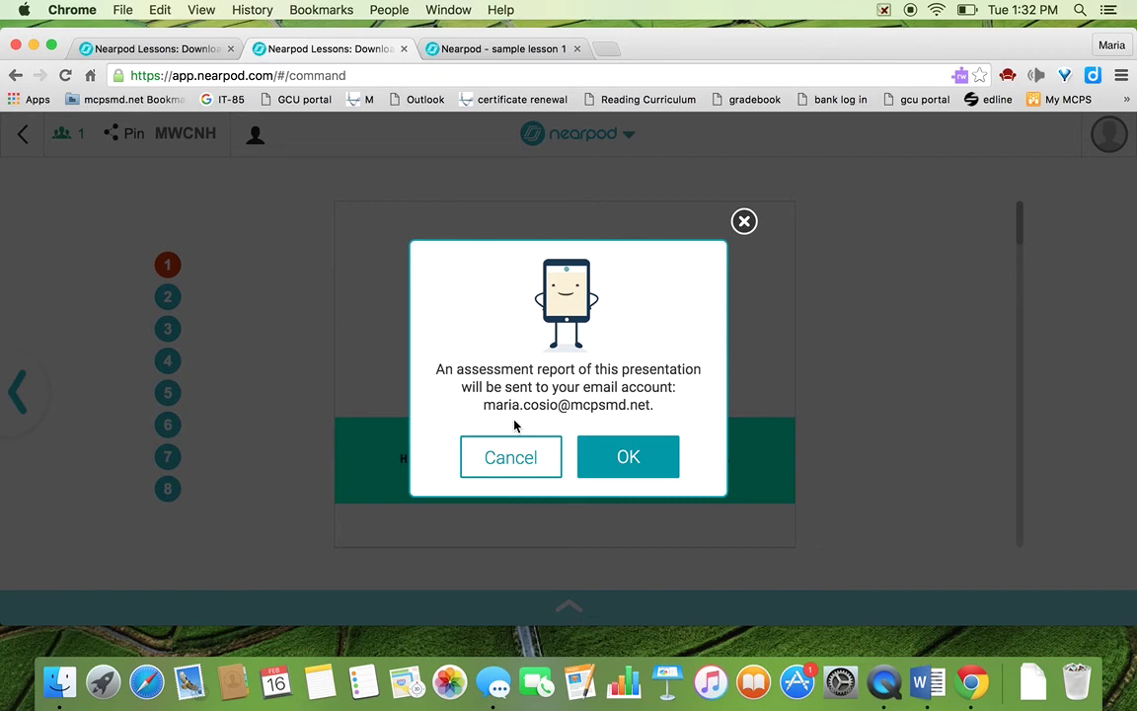
pyautogui.click(648, 462)
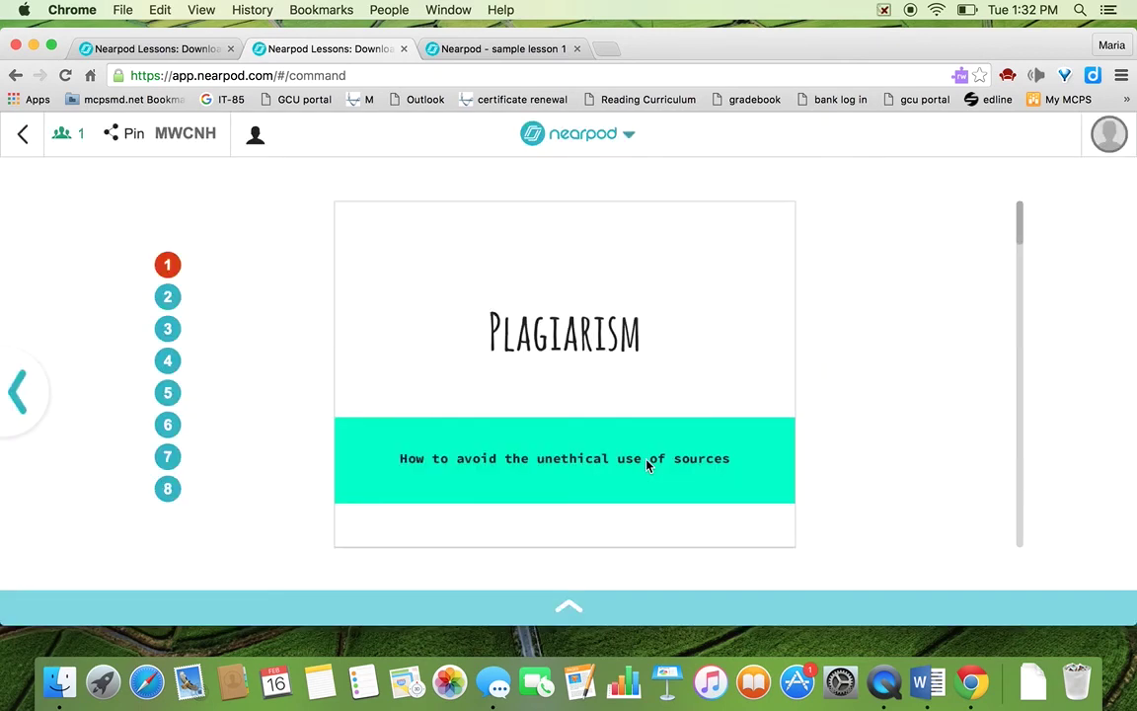
pyautogui.click(606, 50)
pyautogui.write('gmailc')
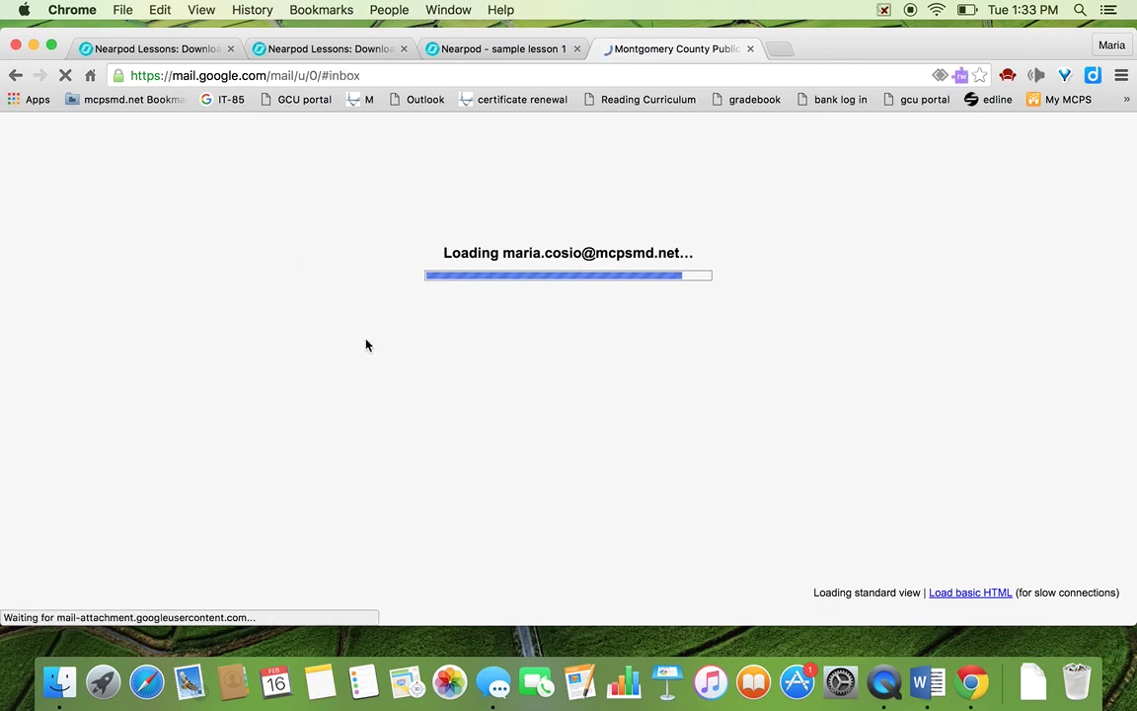
# Open the Nearpod report e-mail and save the sample lesson 1.pdf attachment to Downloads
pyautogui.click(49, 258)
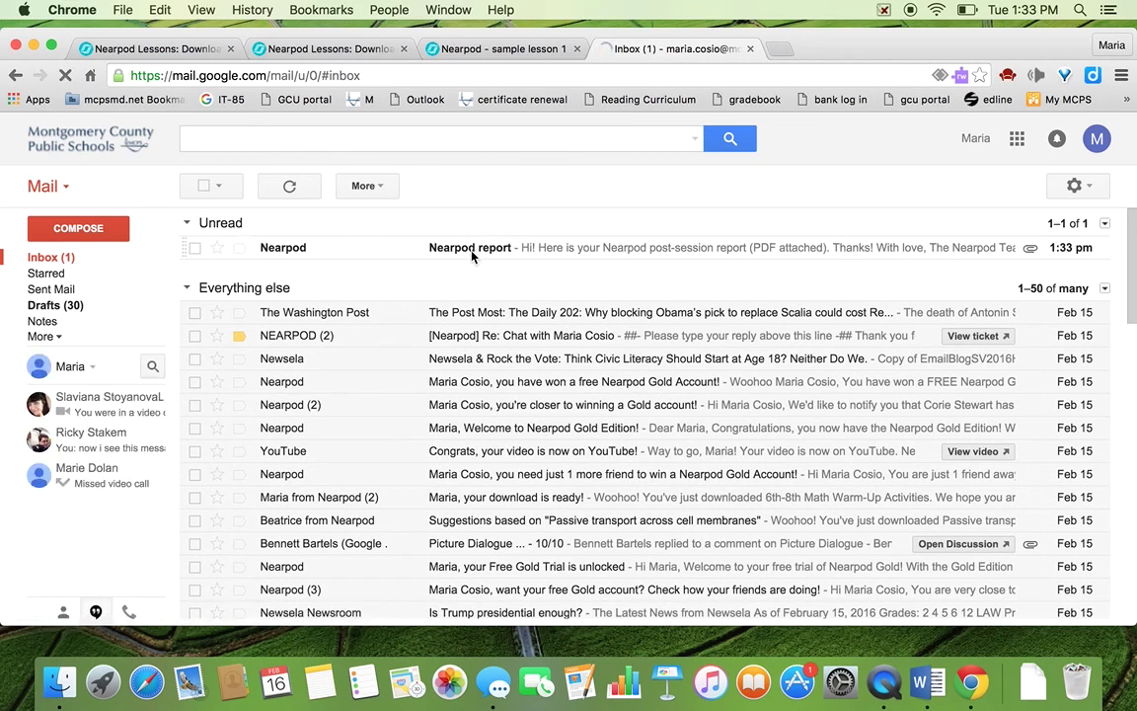
pyautogui.click(471, 251)
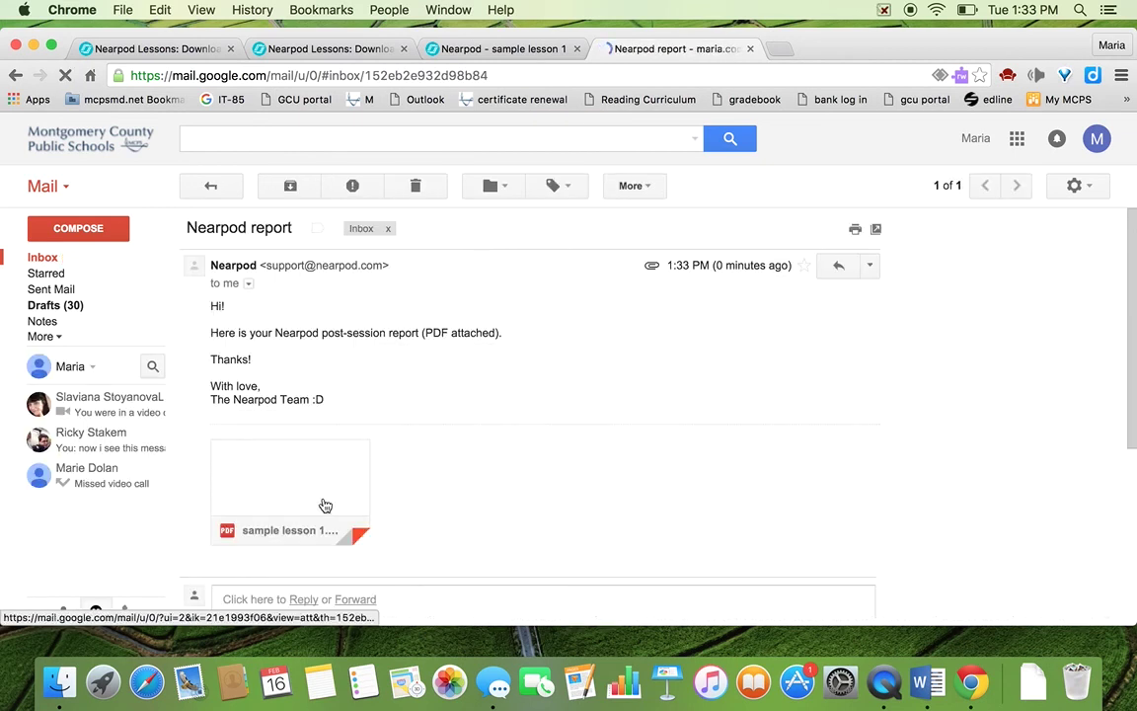
pyautogui.moveTo(325, 505)
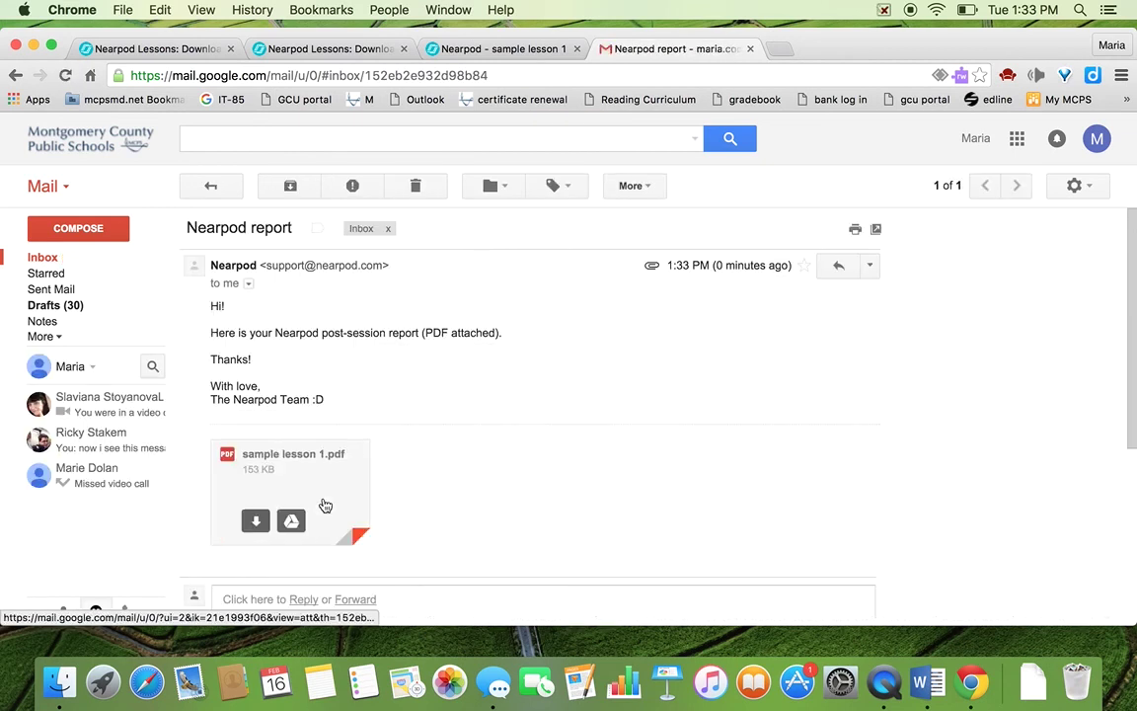
pyautogui.click(261, 524)
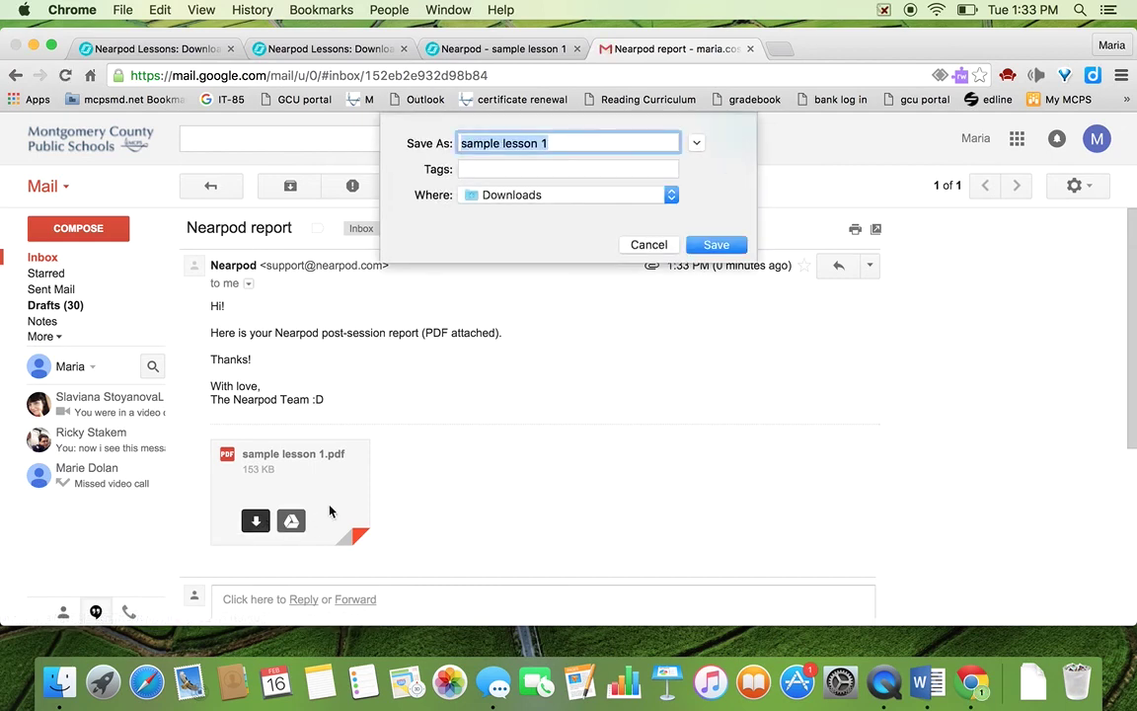
pyautogui.click(648, 245)
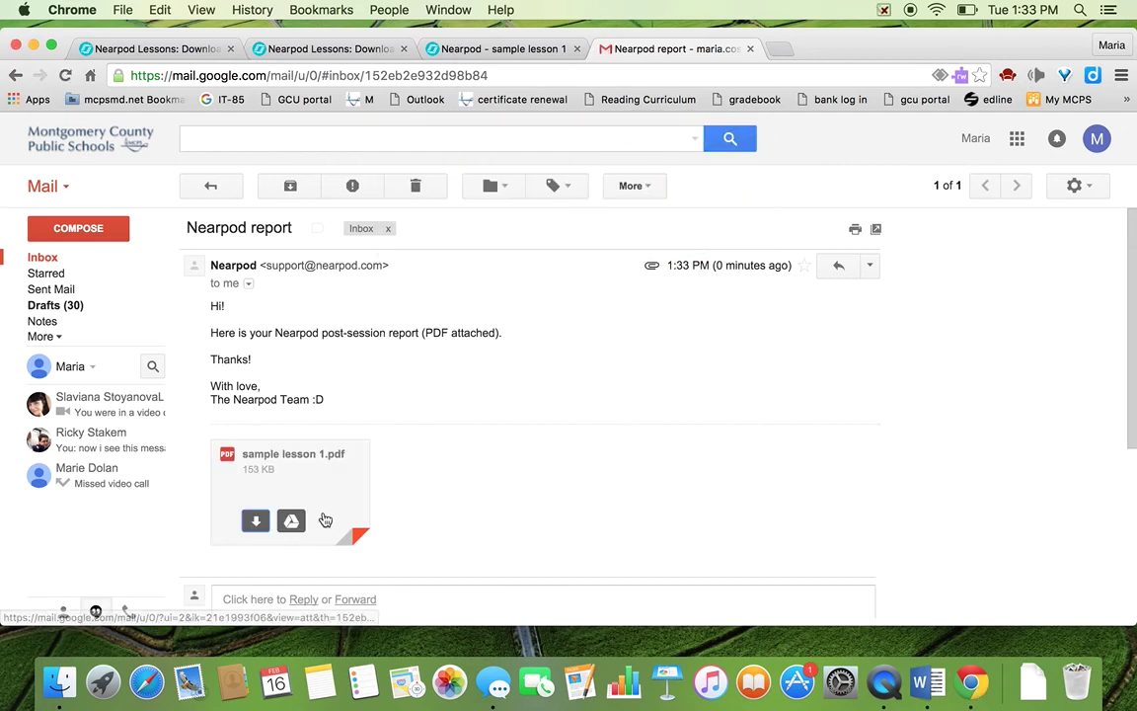
# Check the student lesson tab, then return to the teacher's session controls
pyautogui.click(473, 49)
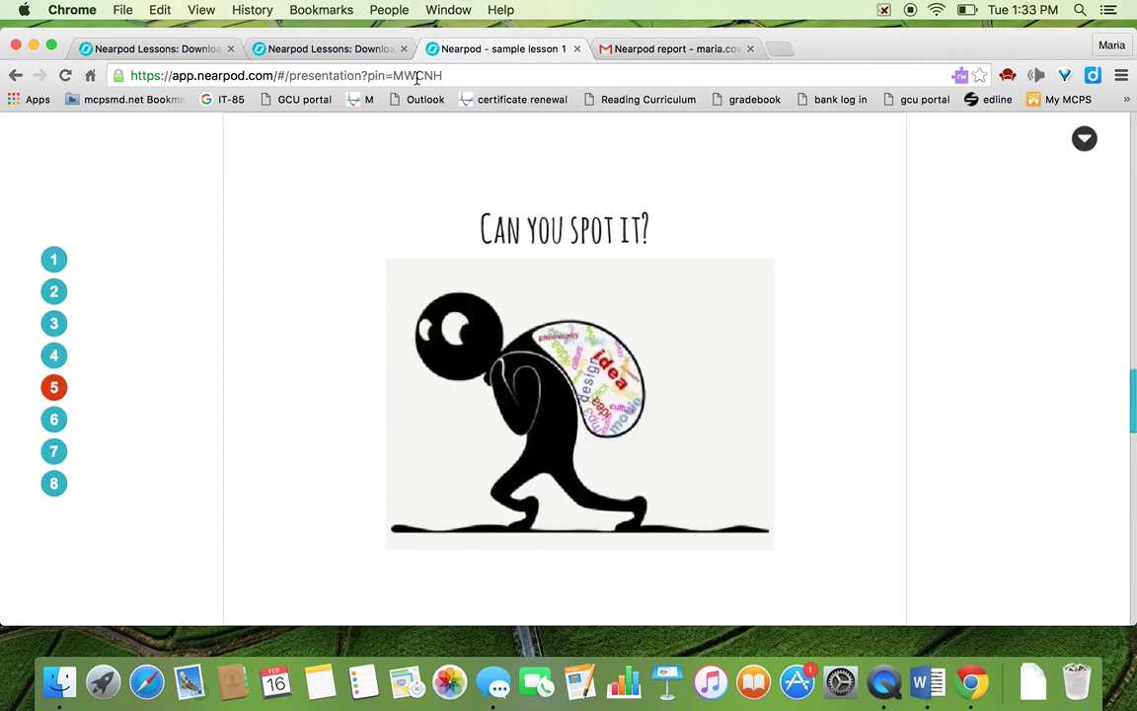
pyautogui.scroll(3, 550, 252)
pyautogui.scroll(10, 549, 251)
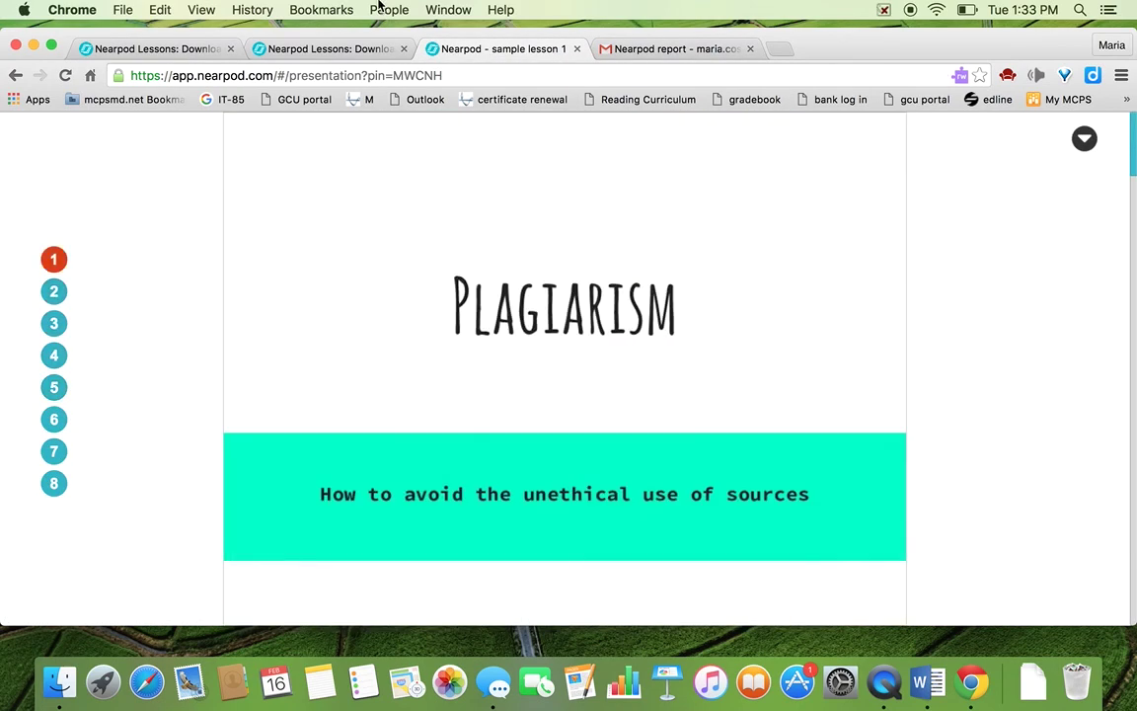
pyautogui.click(368, 47)
# Close the student view tab and return to the teacher's session tab
pyautogui.click(541, 49)
pyautogui.click(578, 48)
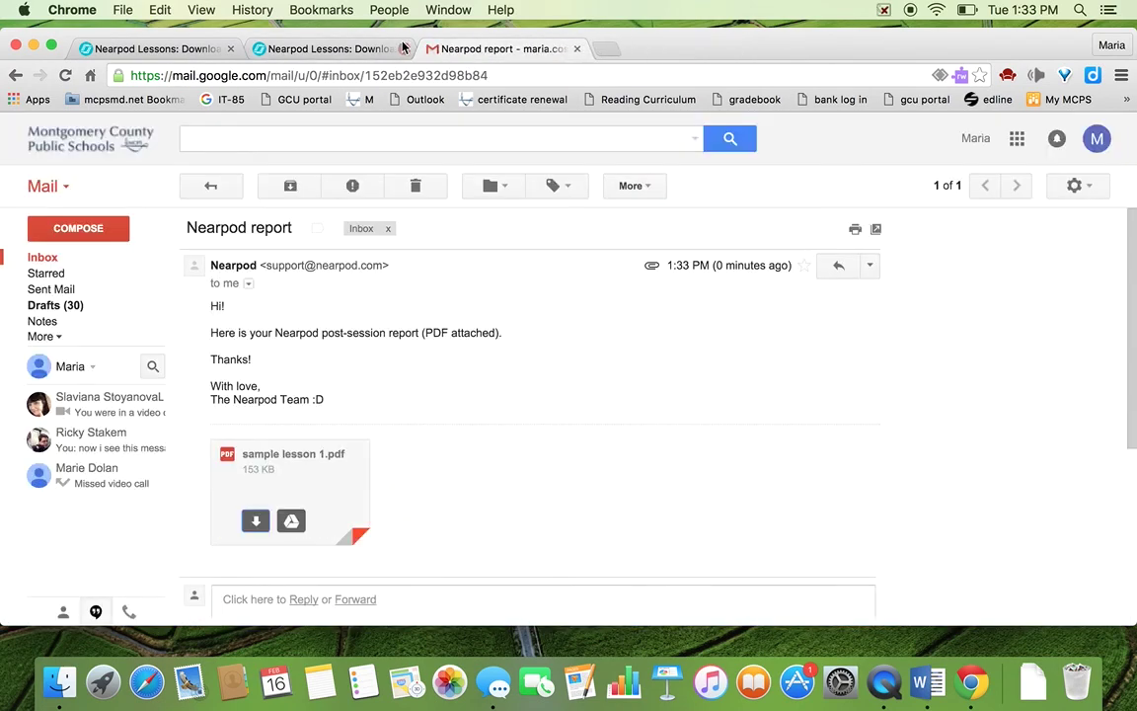
pyautogui.click(330, 49)
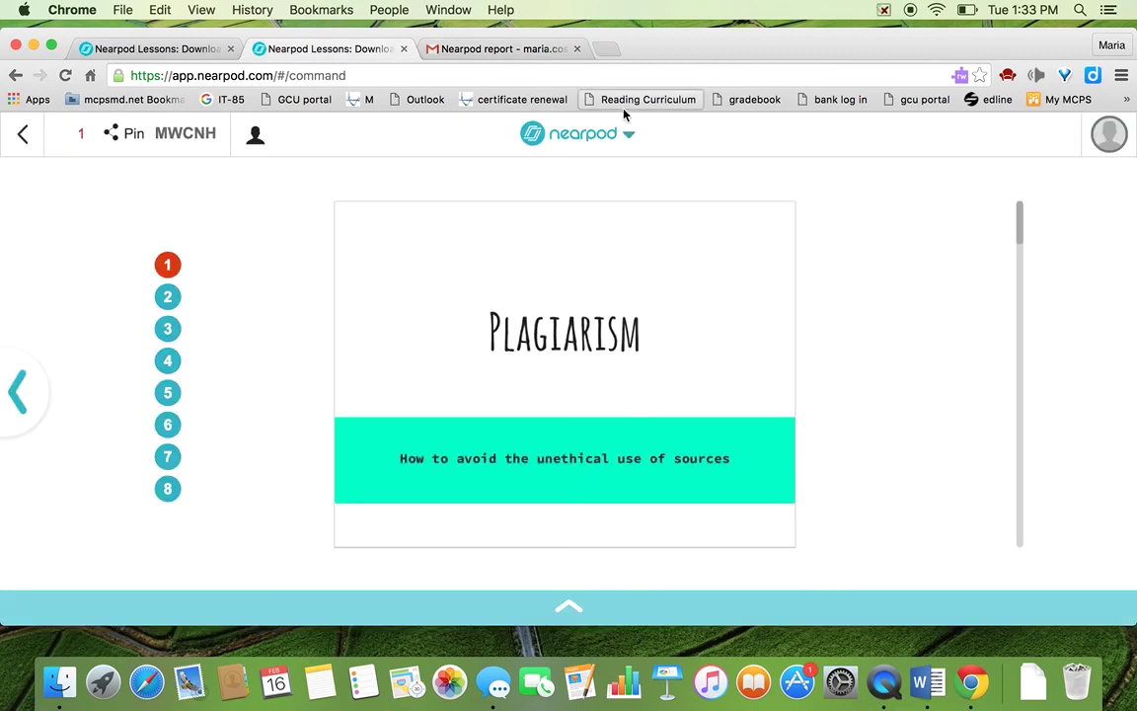
# End the live 'sample lesson 1' session for all students and confirm with Yes
pyautogui.click(625, 99)
pyautogui.click(15, 75)
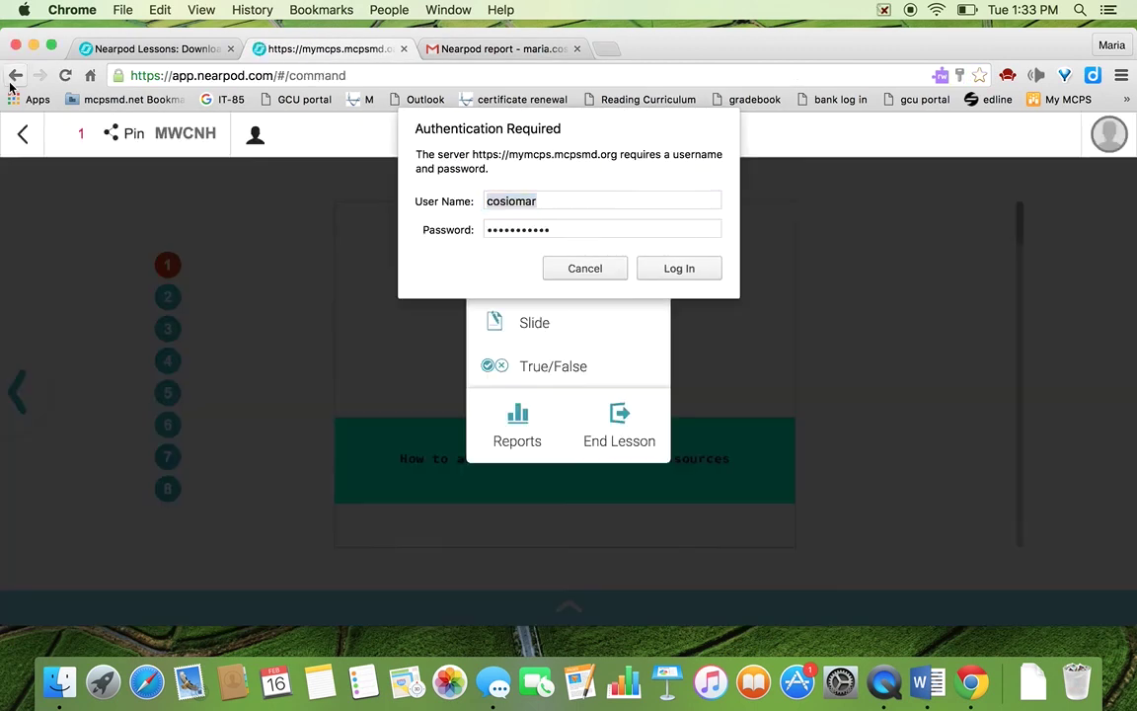
pyautogui.click(621, 439)
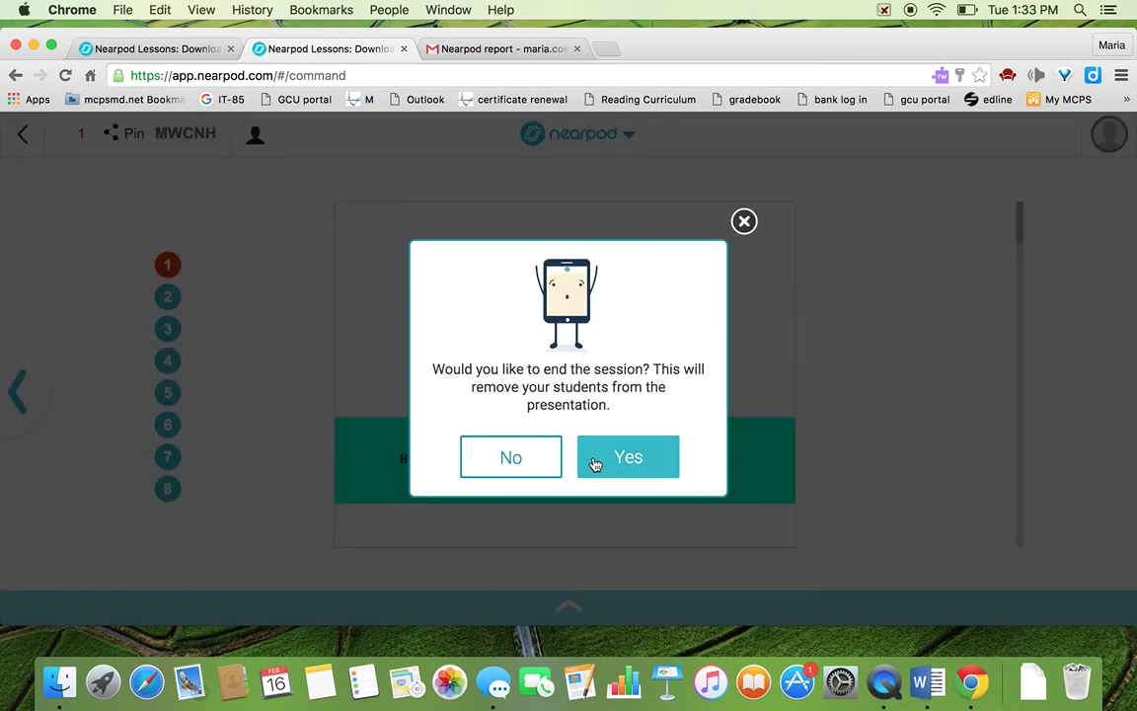
pyautogui.click(595, 465)
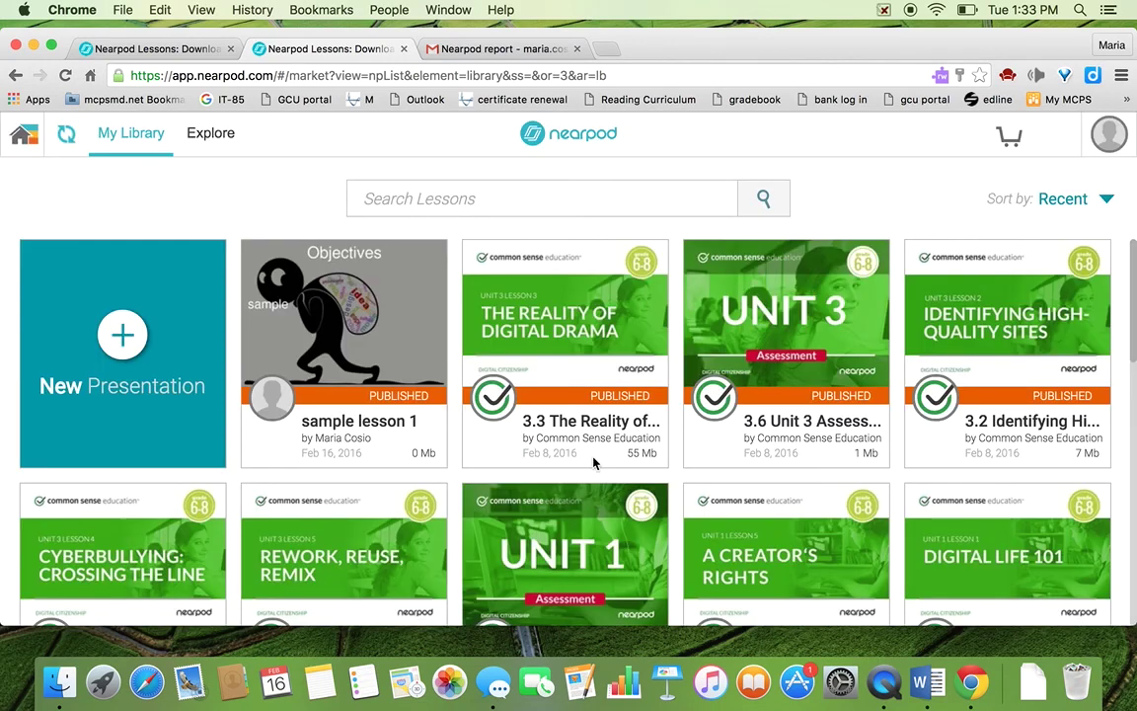
pyautogui.moveTo(540, 406)
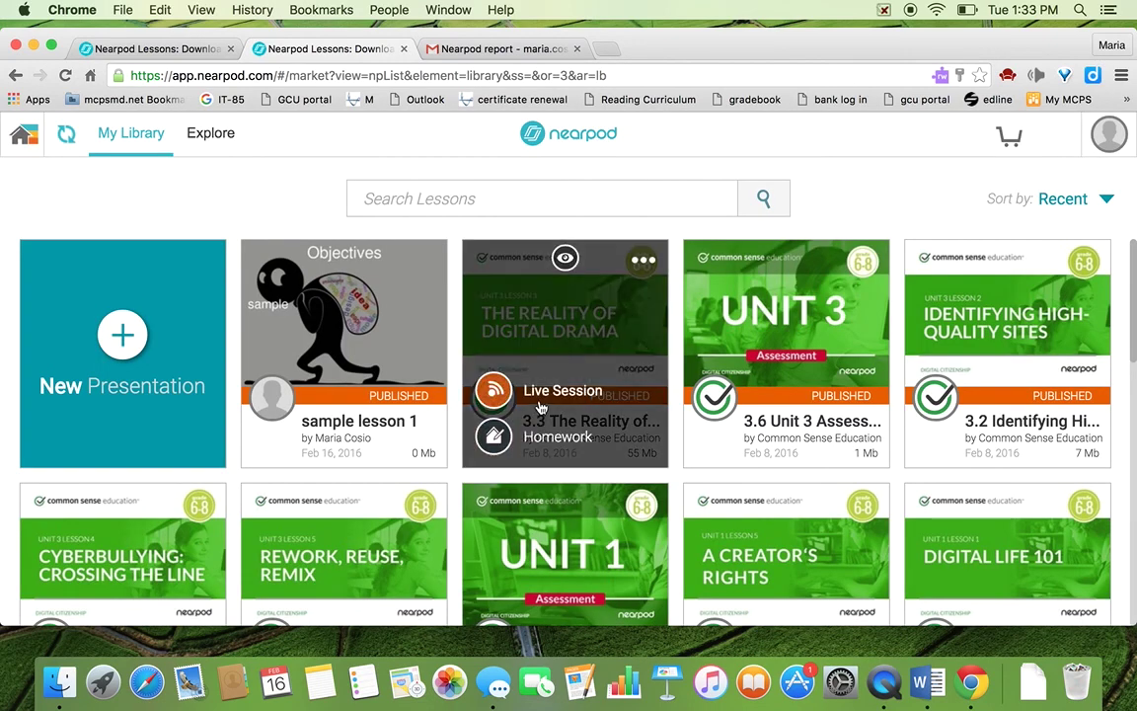
pyautogui.moveTo(286, 404)
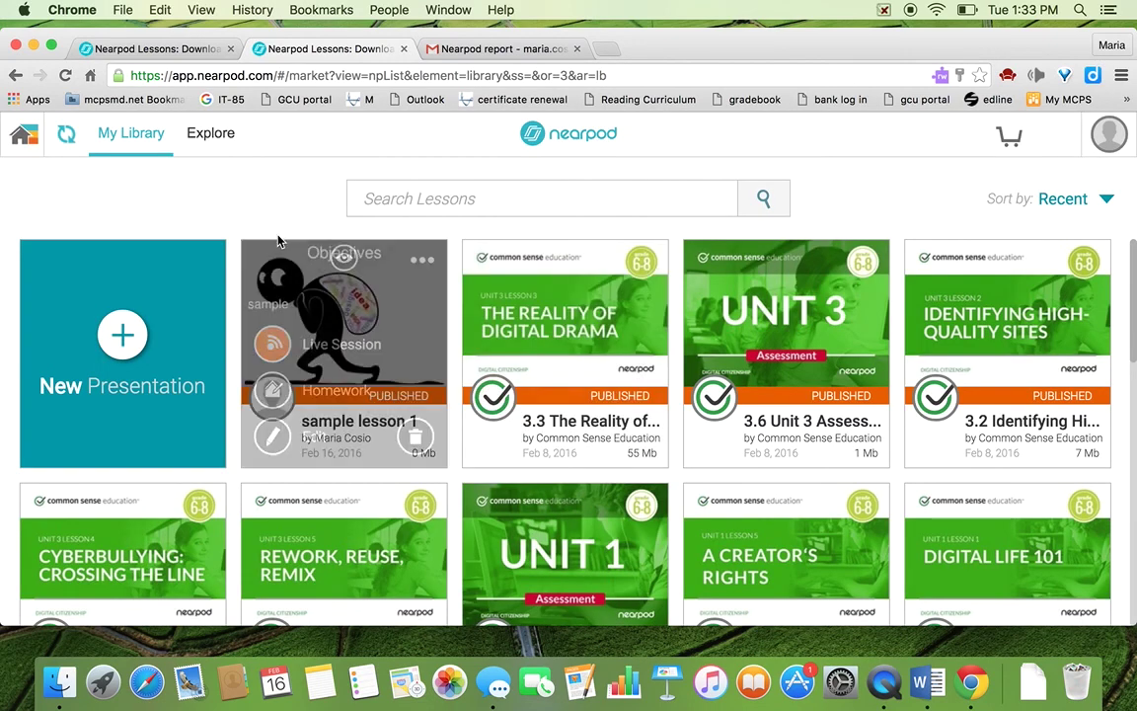